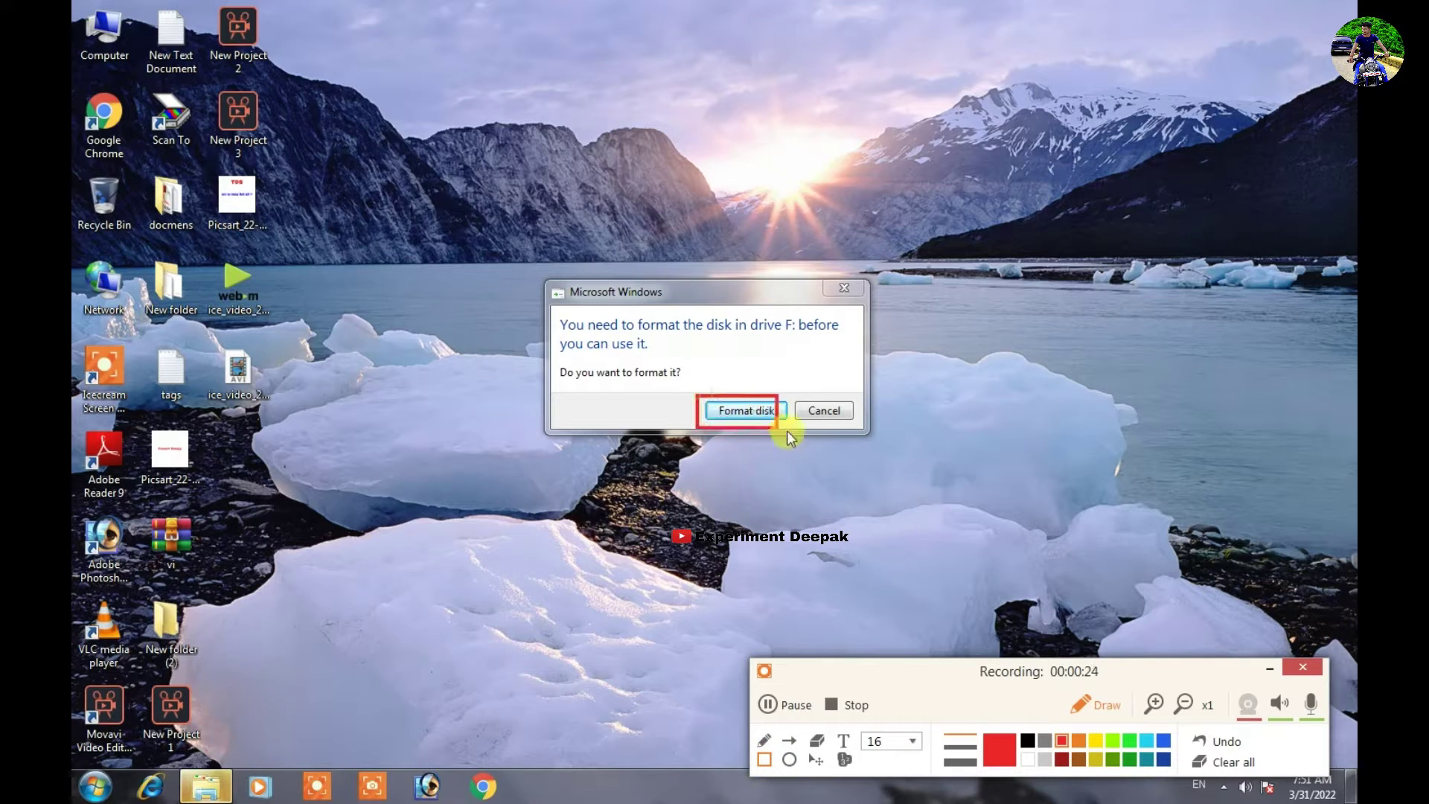
- Remove the red annotations around the format message and dismiss the prompt to format drive F:
drag(549, 312, 859, 365)
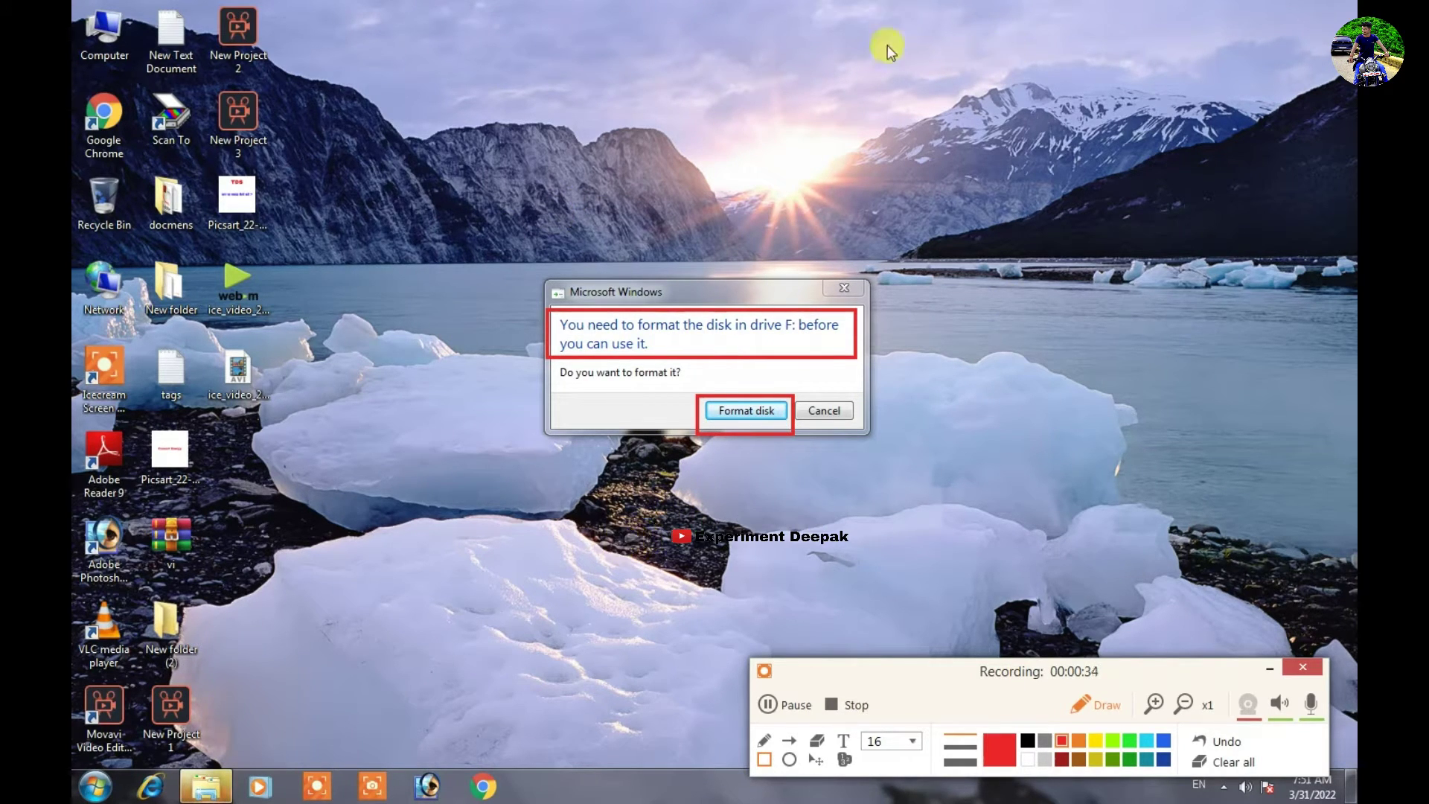
click(1206, 744)
click(1206, 744)
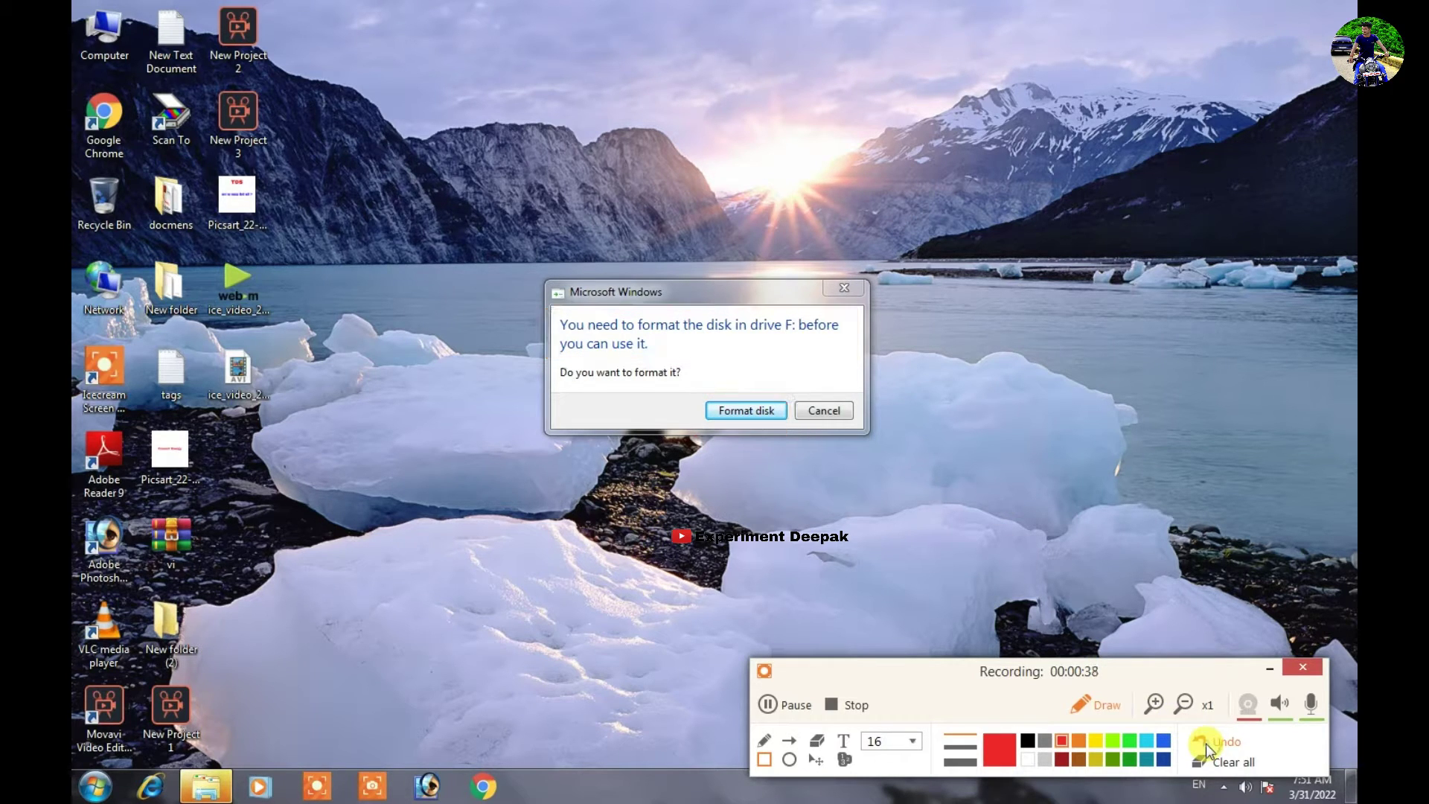
click(1100, 708)
click(852, 293)
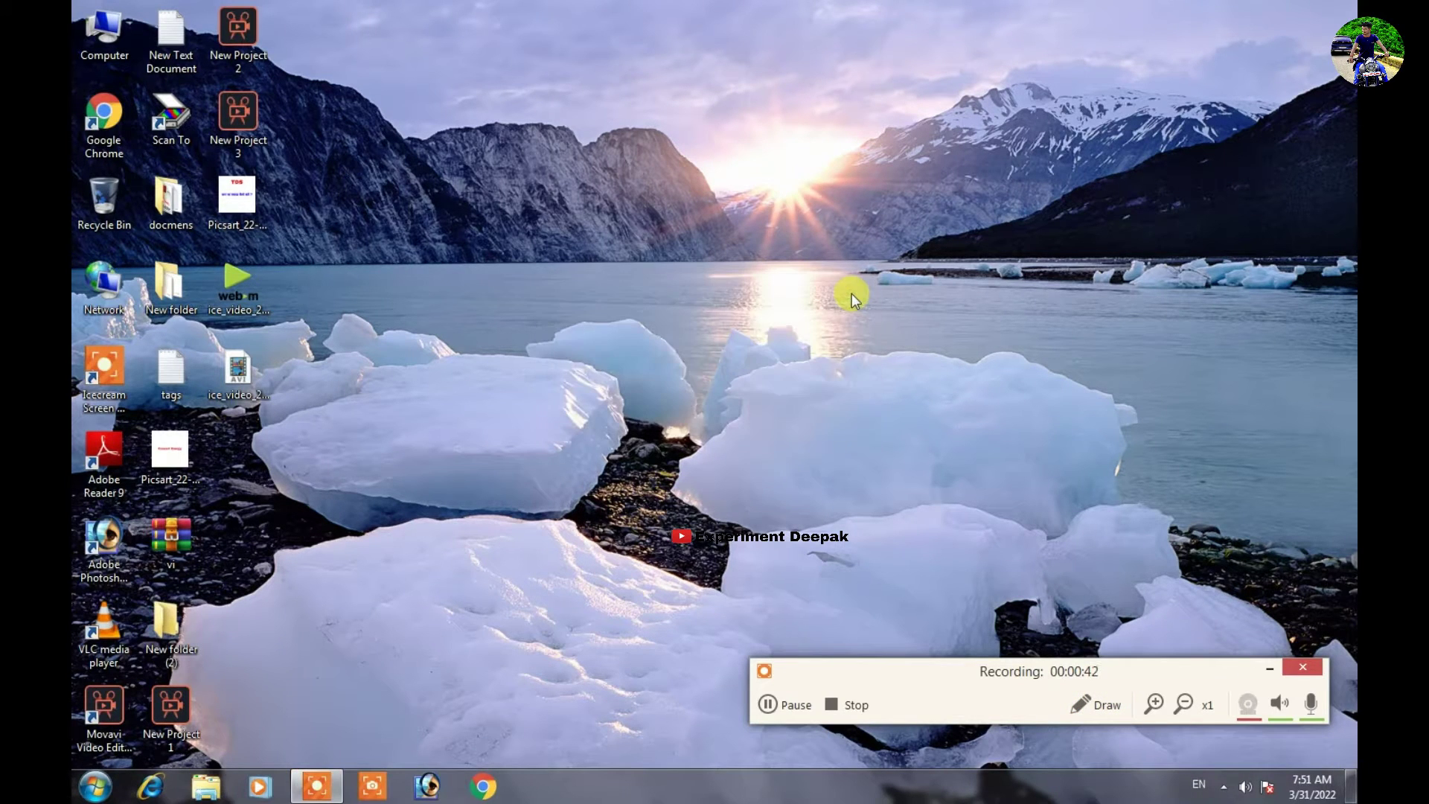
- Show the computer's drives, briefly outline Removable Disk (F:) in red, and try to open that disk
double_click(104, 52)
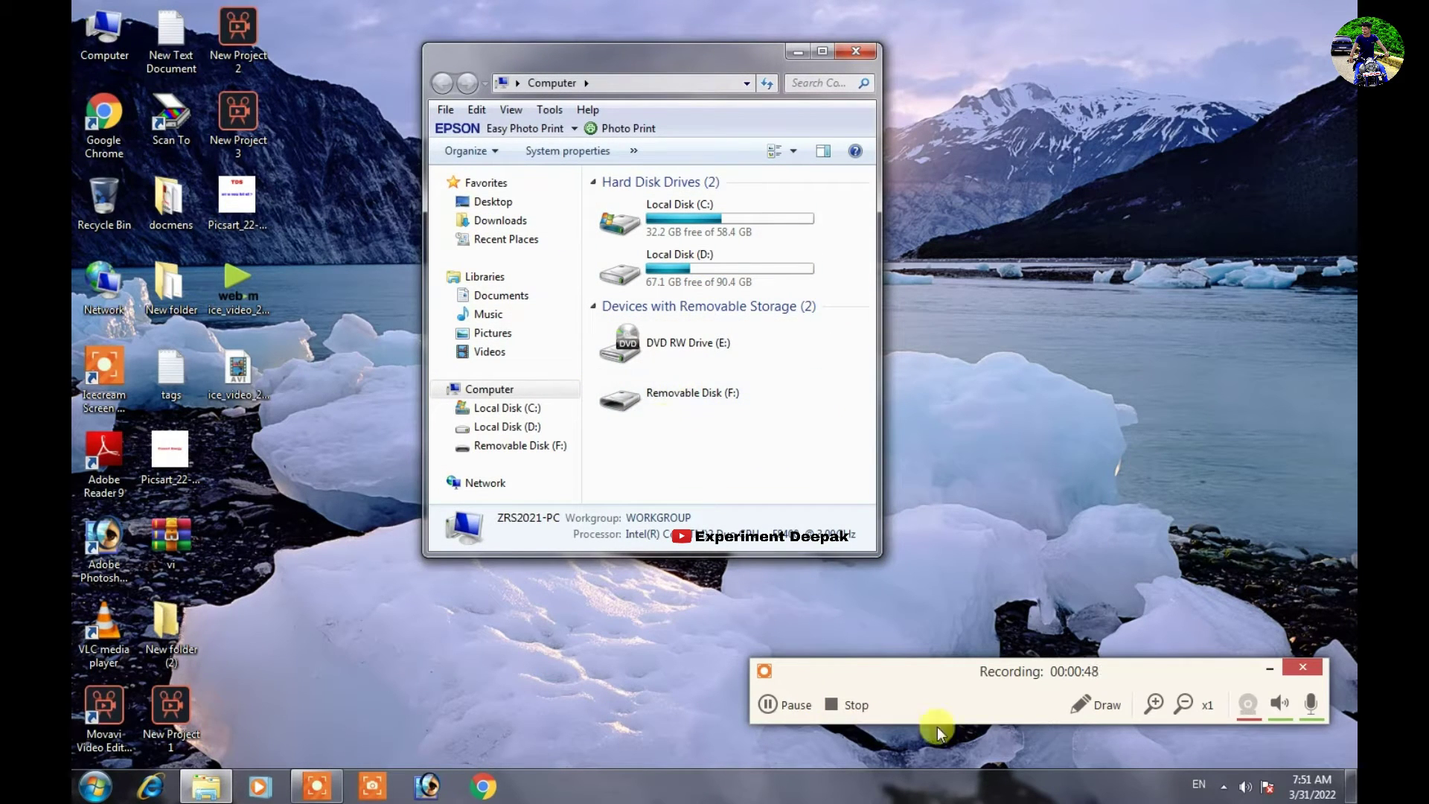
click(1093, 708)
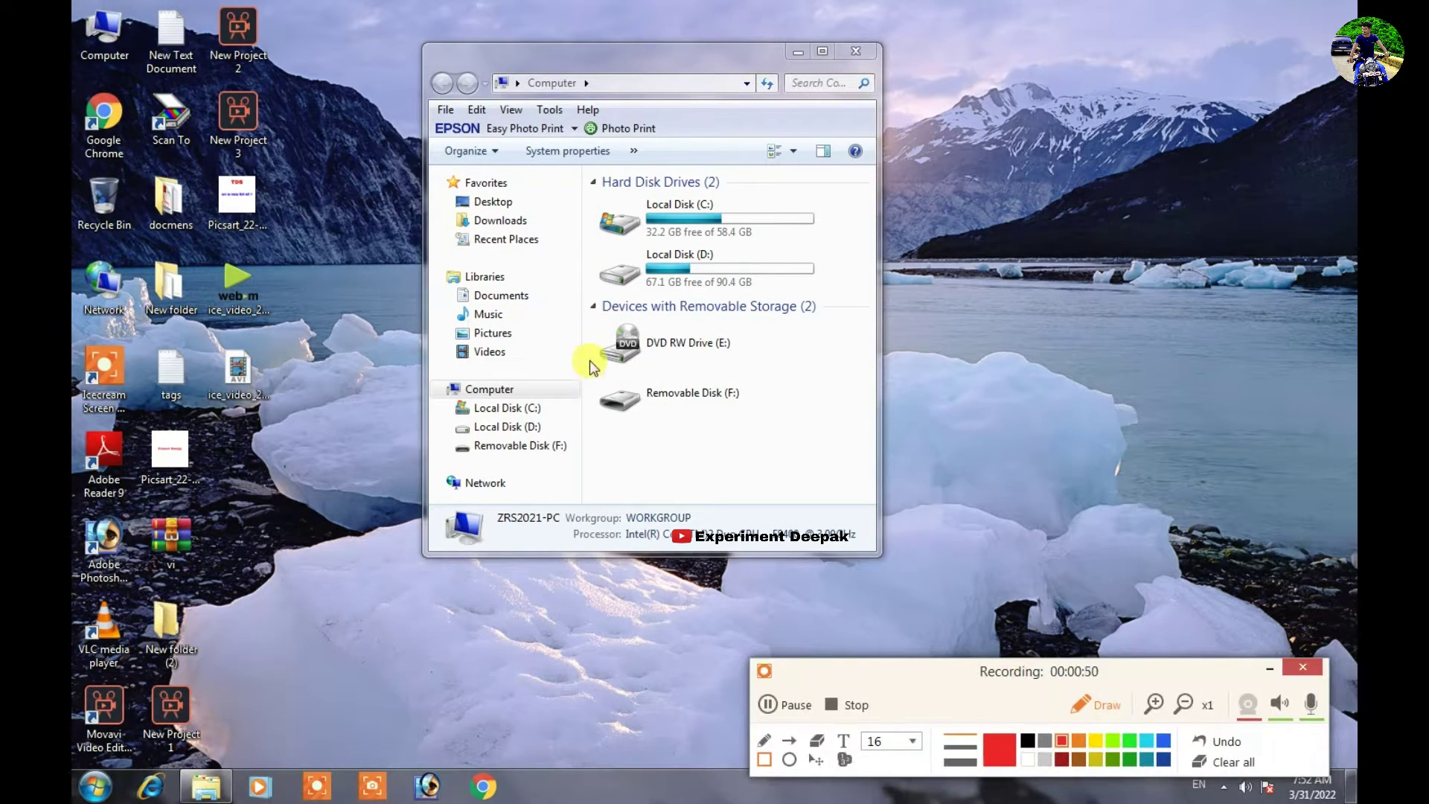
drag(589, 380, 767, 423)
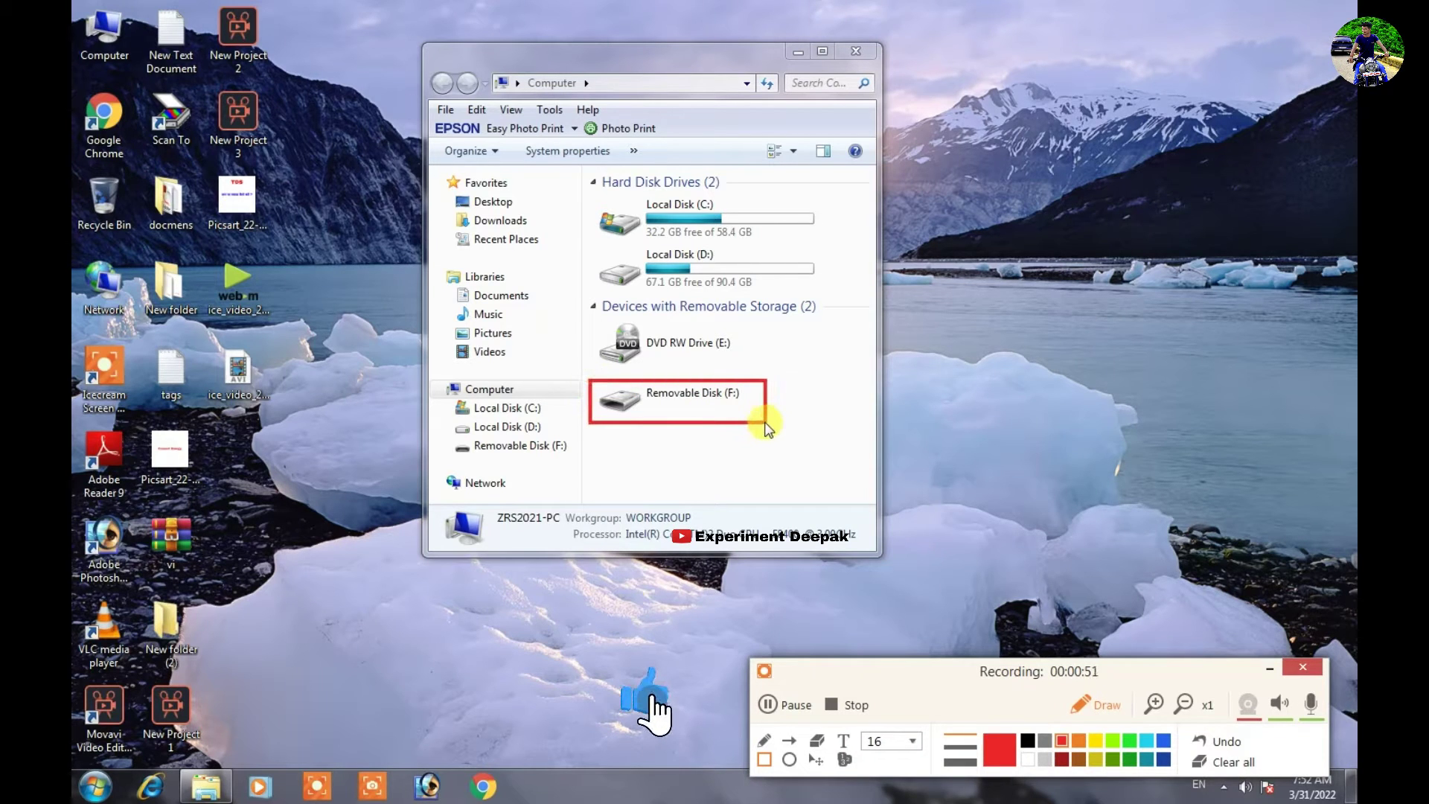
click(1222, 762)
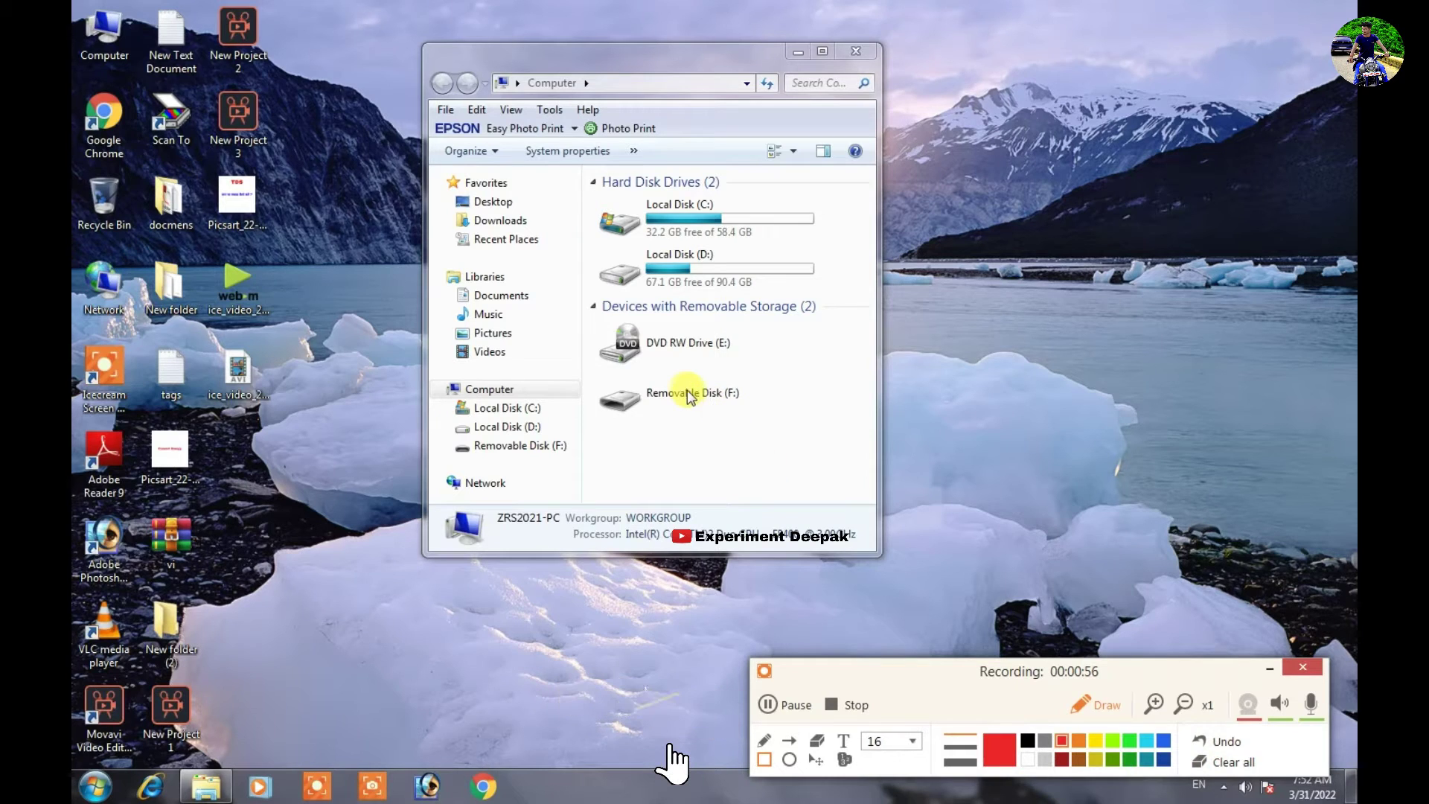
click(1096, 705)
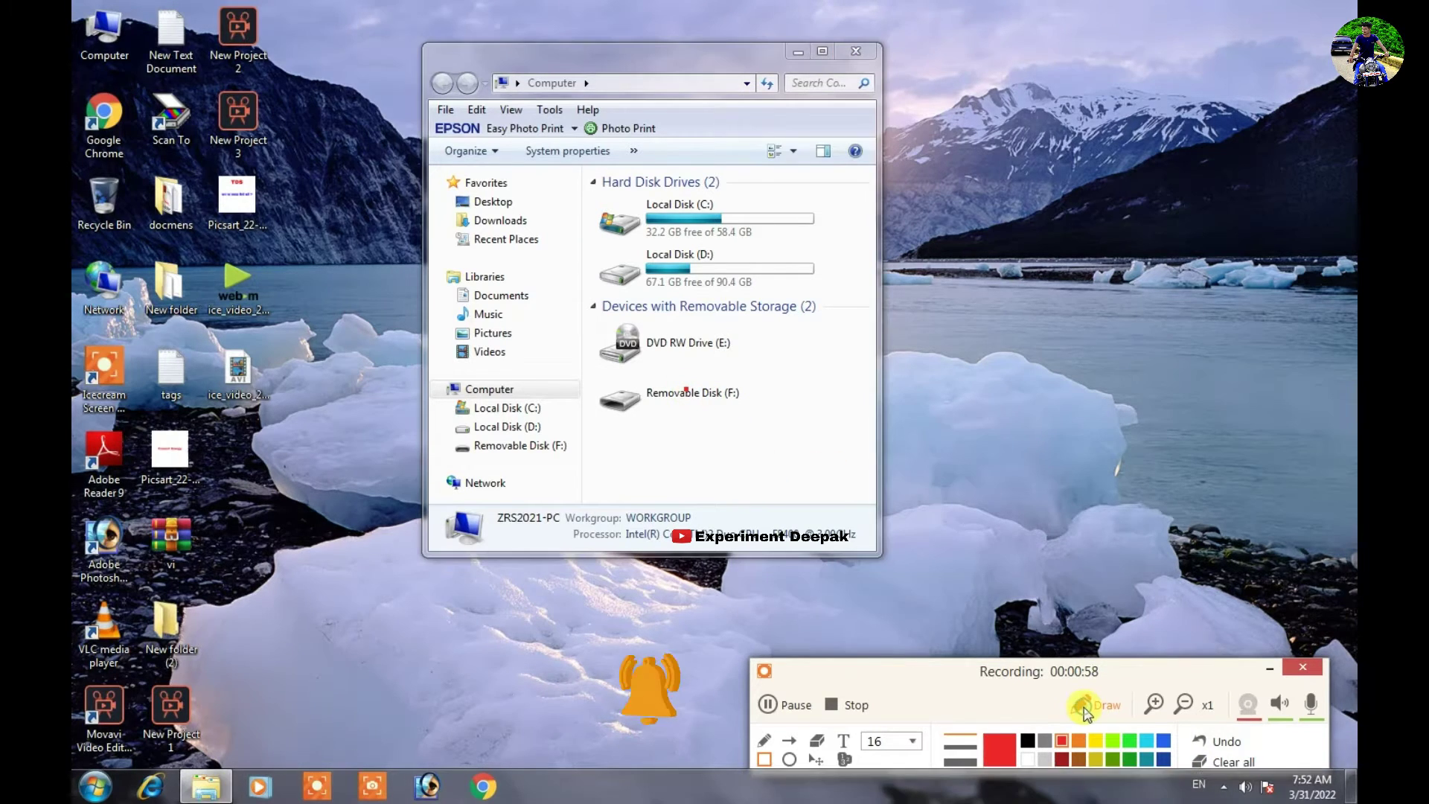
double_click(682, 392)
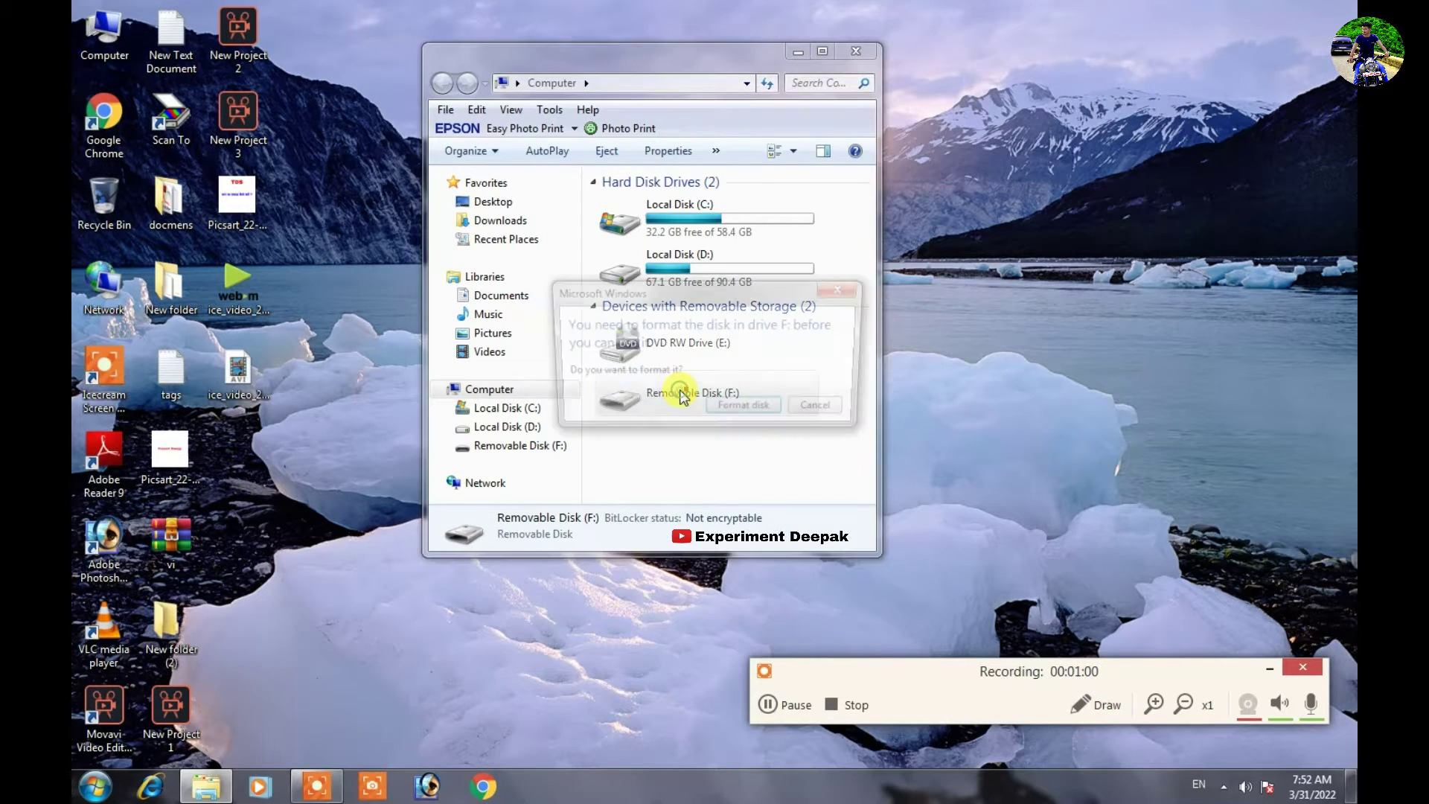
- Outline the format message and its Format disk, close and Cancel controls in red, and clear all the annotations
click(1081, 711)
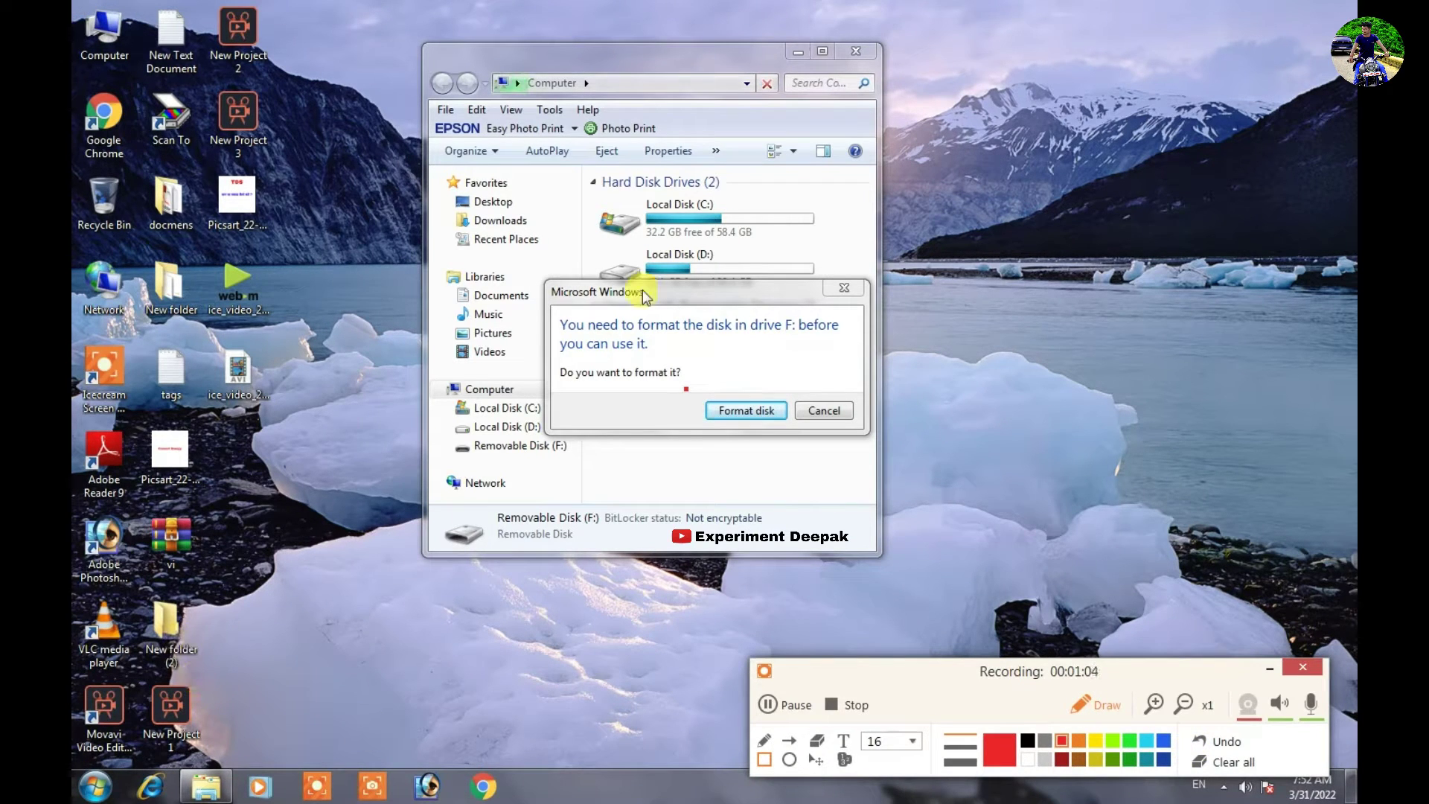
click(1225, 742)
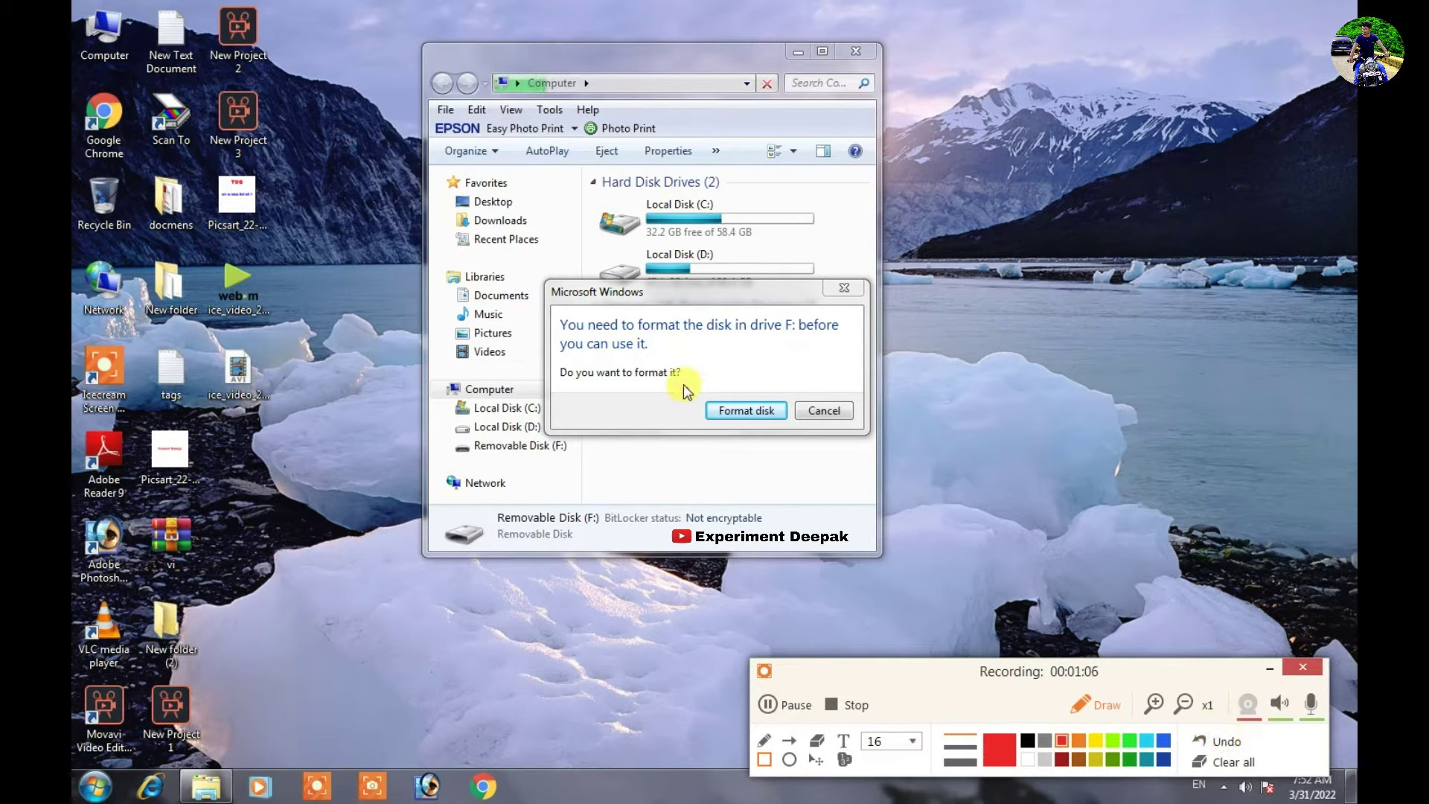
drag(706, 400, 788, 438)
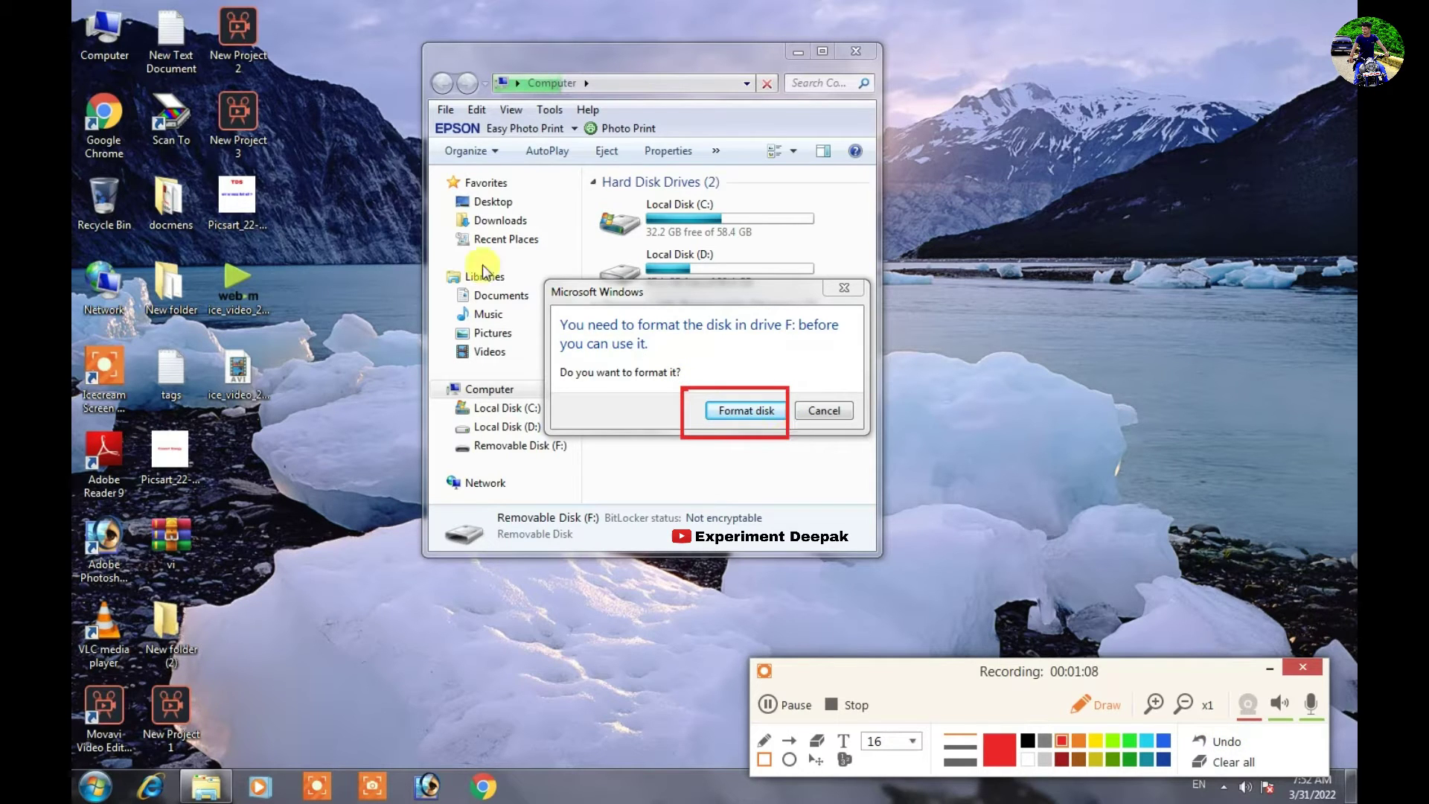
drag(553, 307, 858, 367)
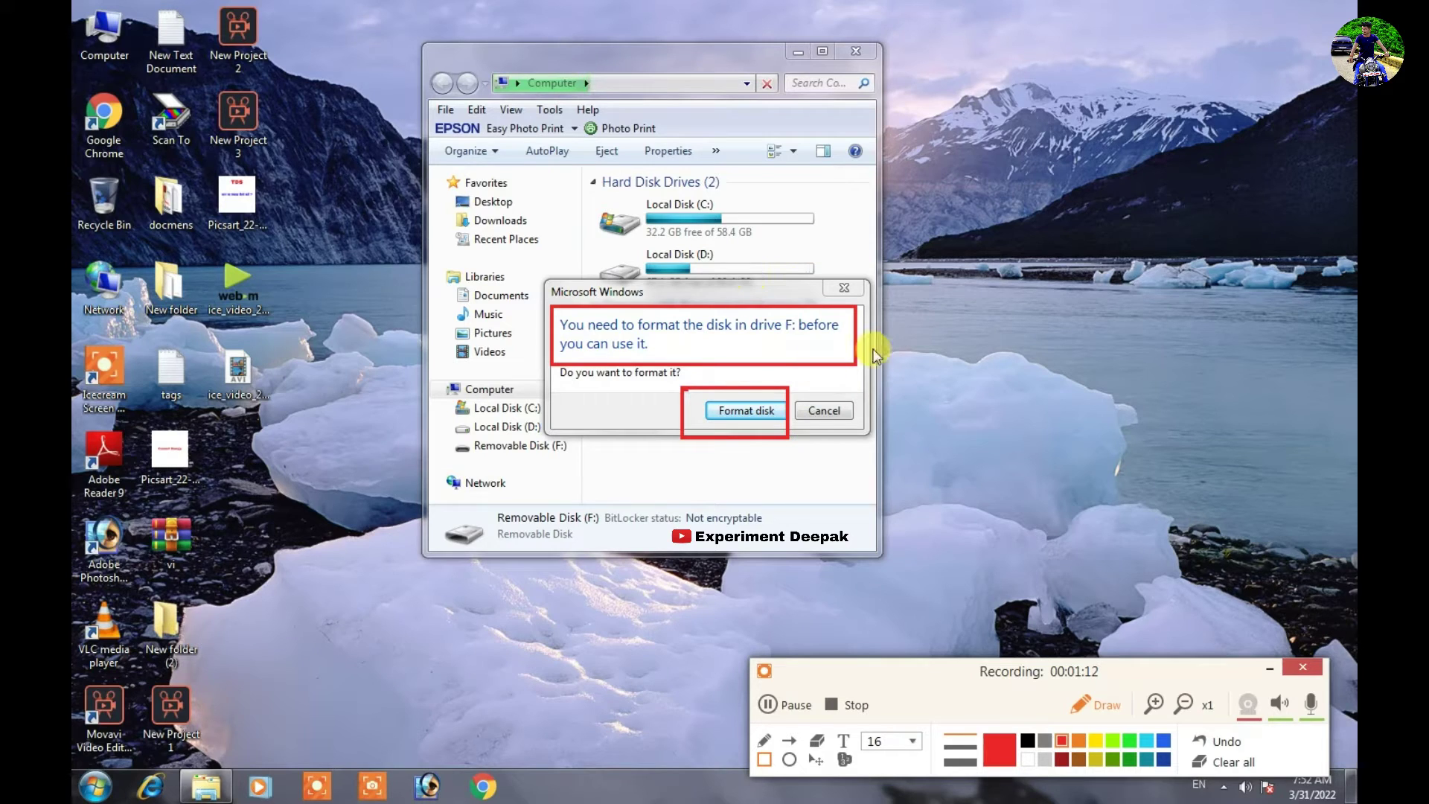
click(1229, 762)
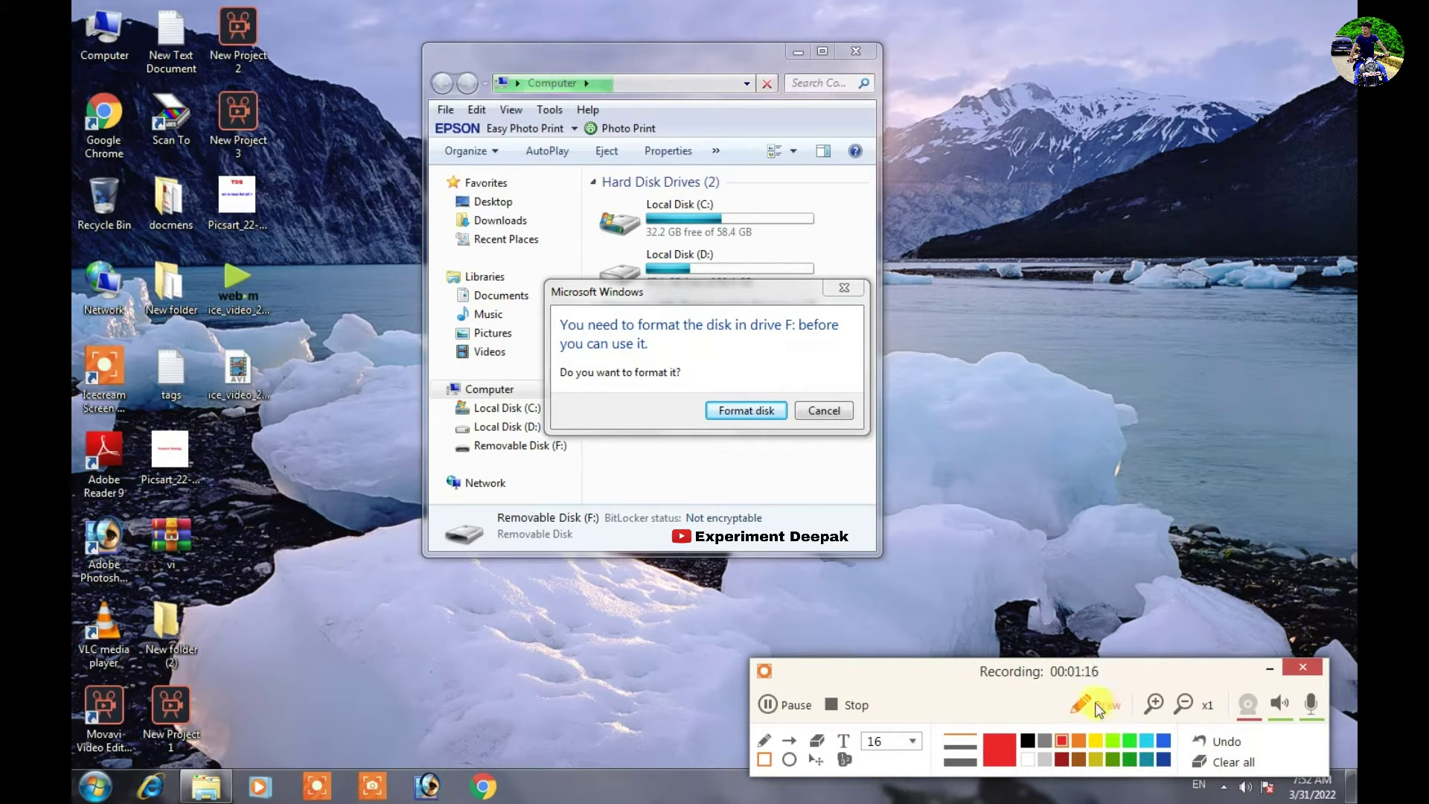
drag(810, 282, 890, 314)
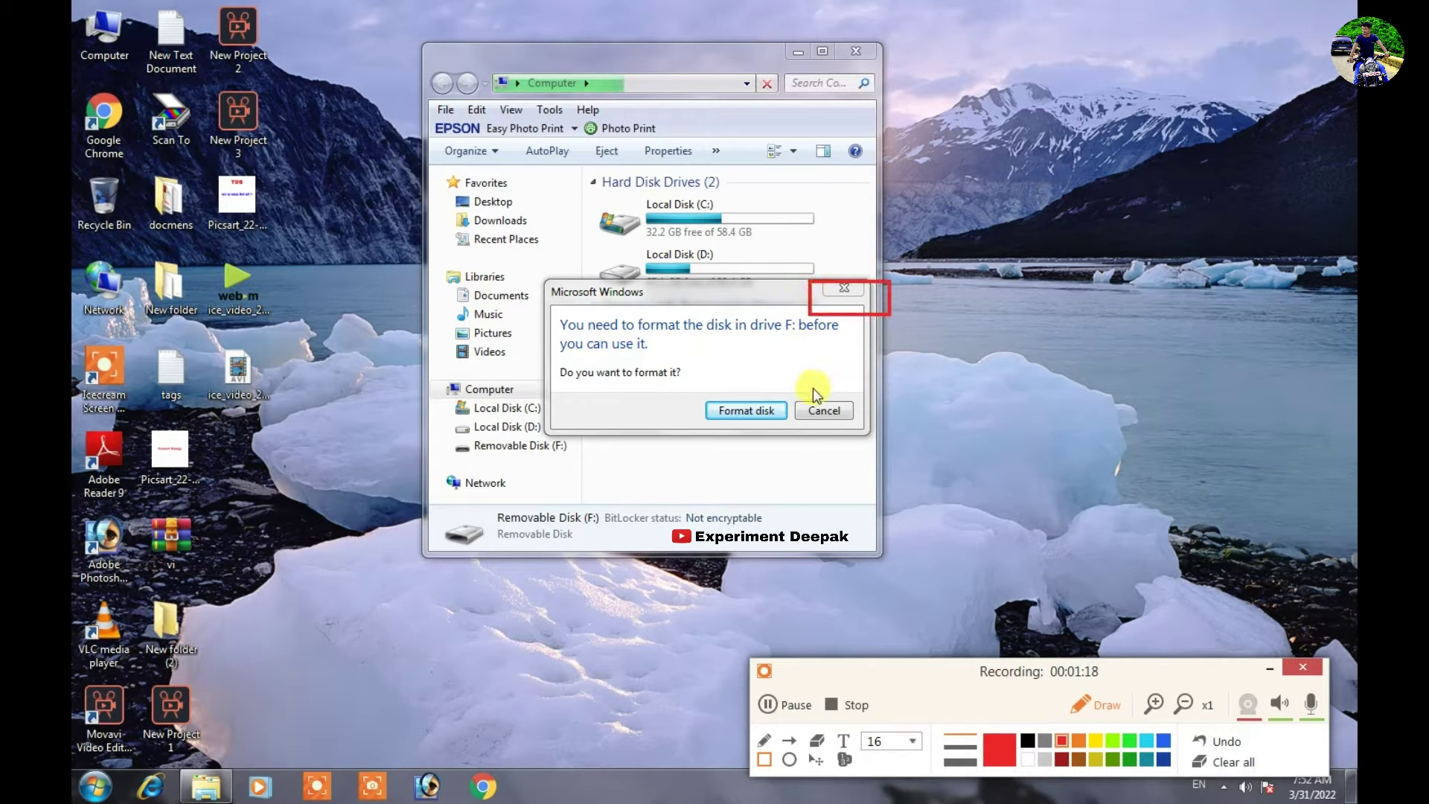
drag(787, 392, 862, 436)
click(1242, 764)
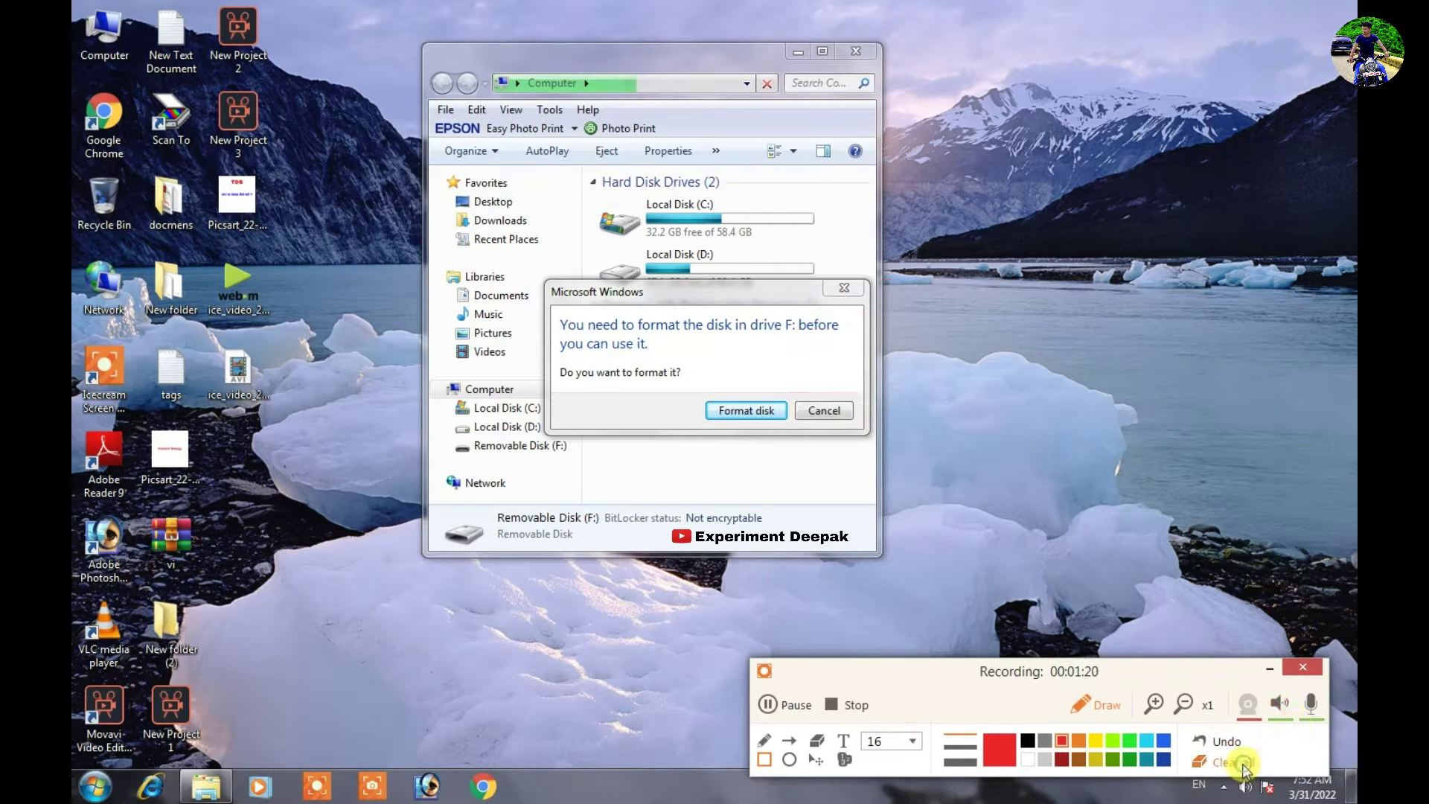
click(1084, 704)
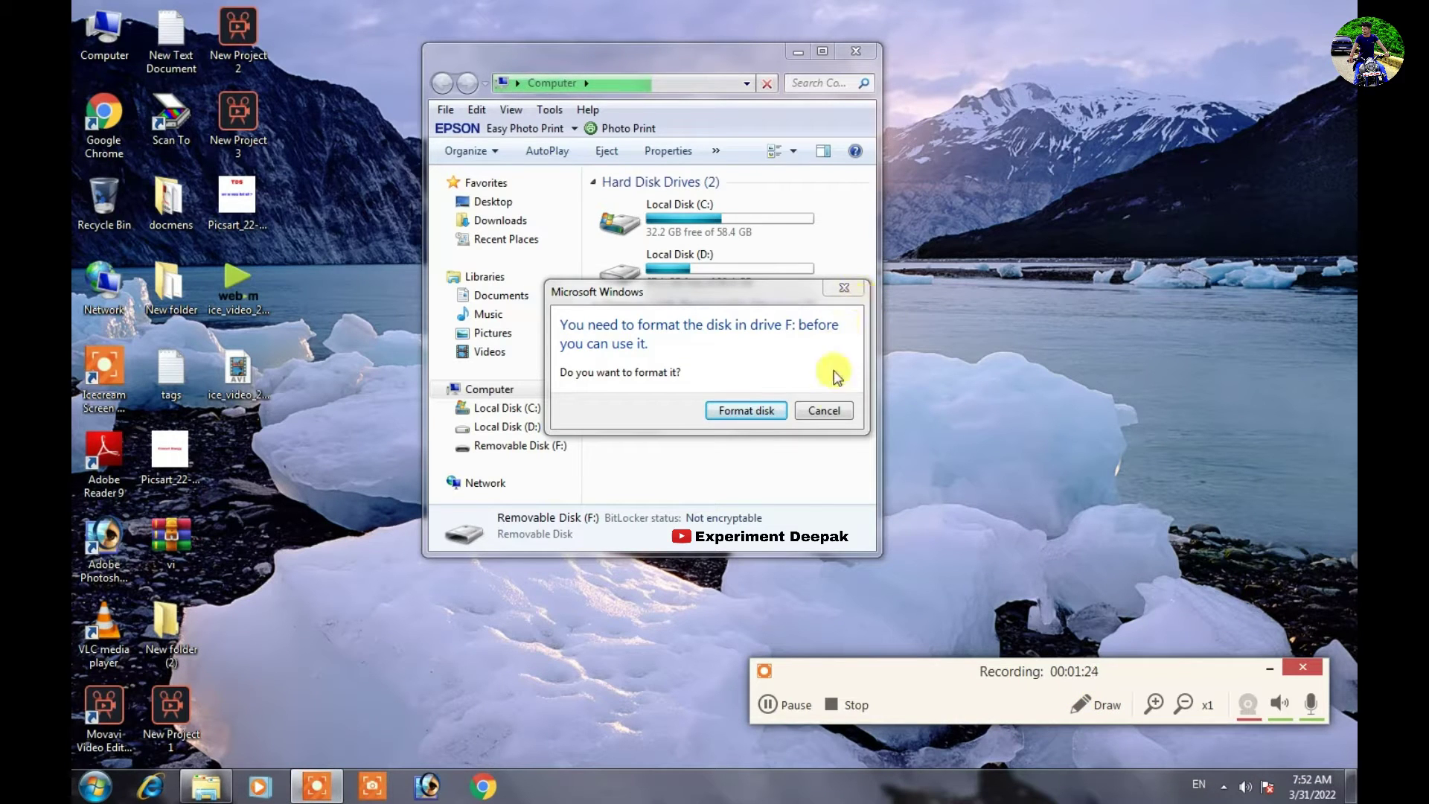
- Decline formatting drive F:, dismiss the resulting error message, and close the Computer window
click(823, 409)
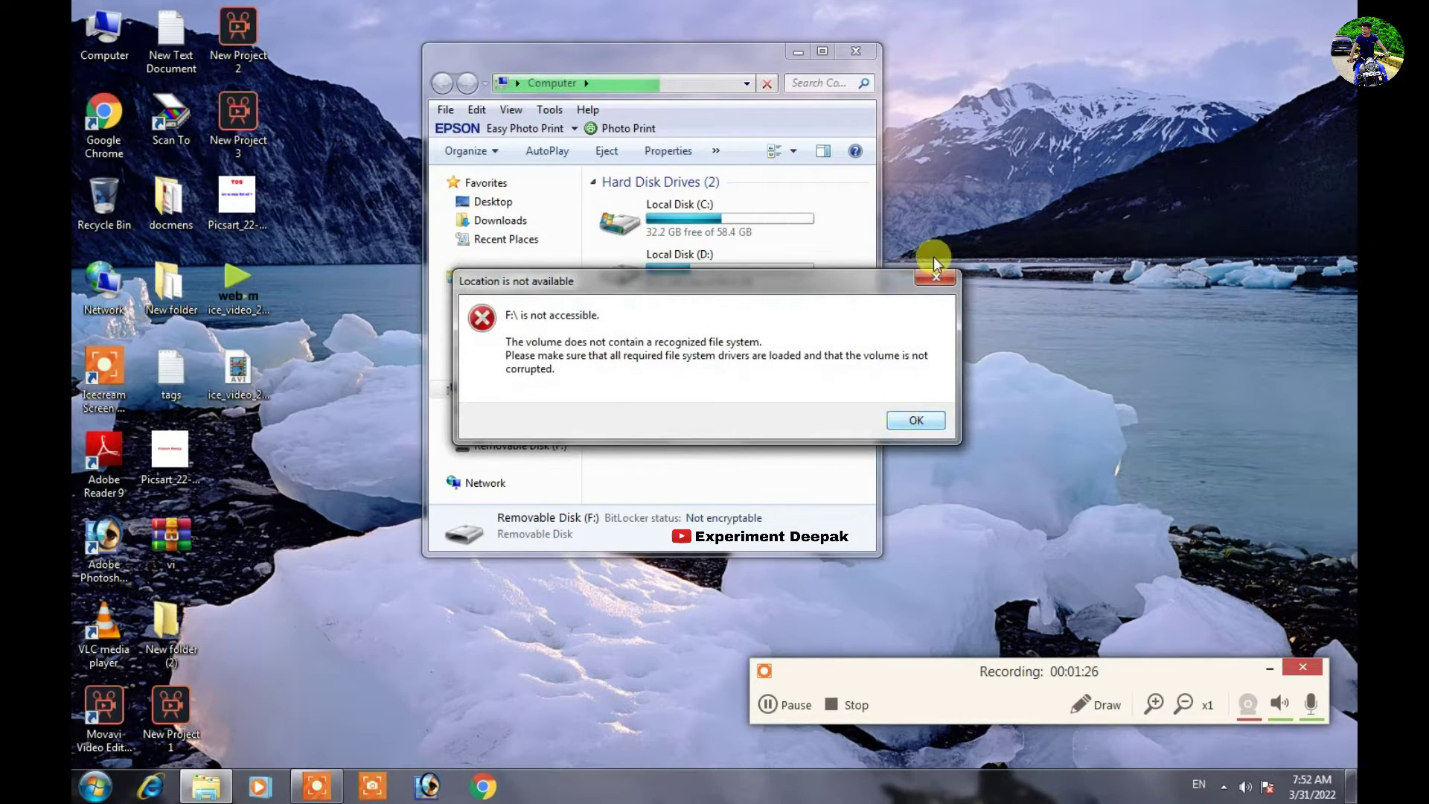
click(936, 276)
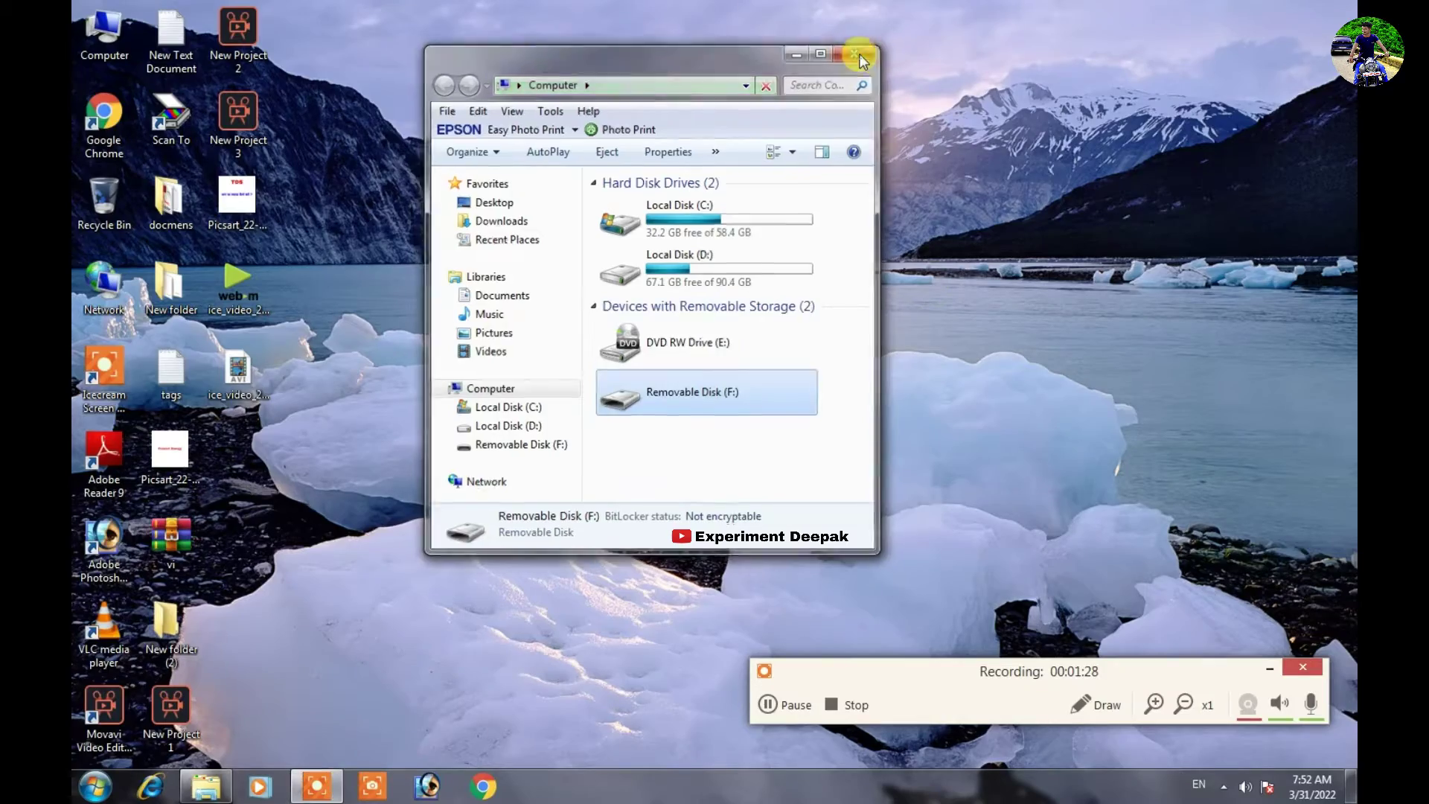
click(861, 60)
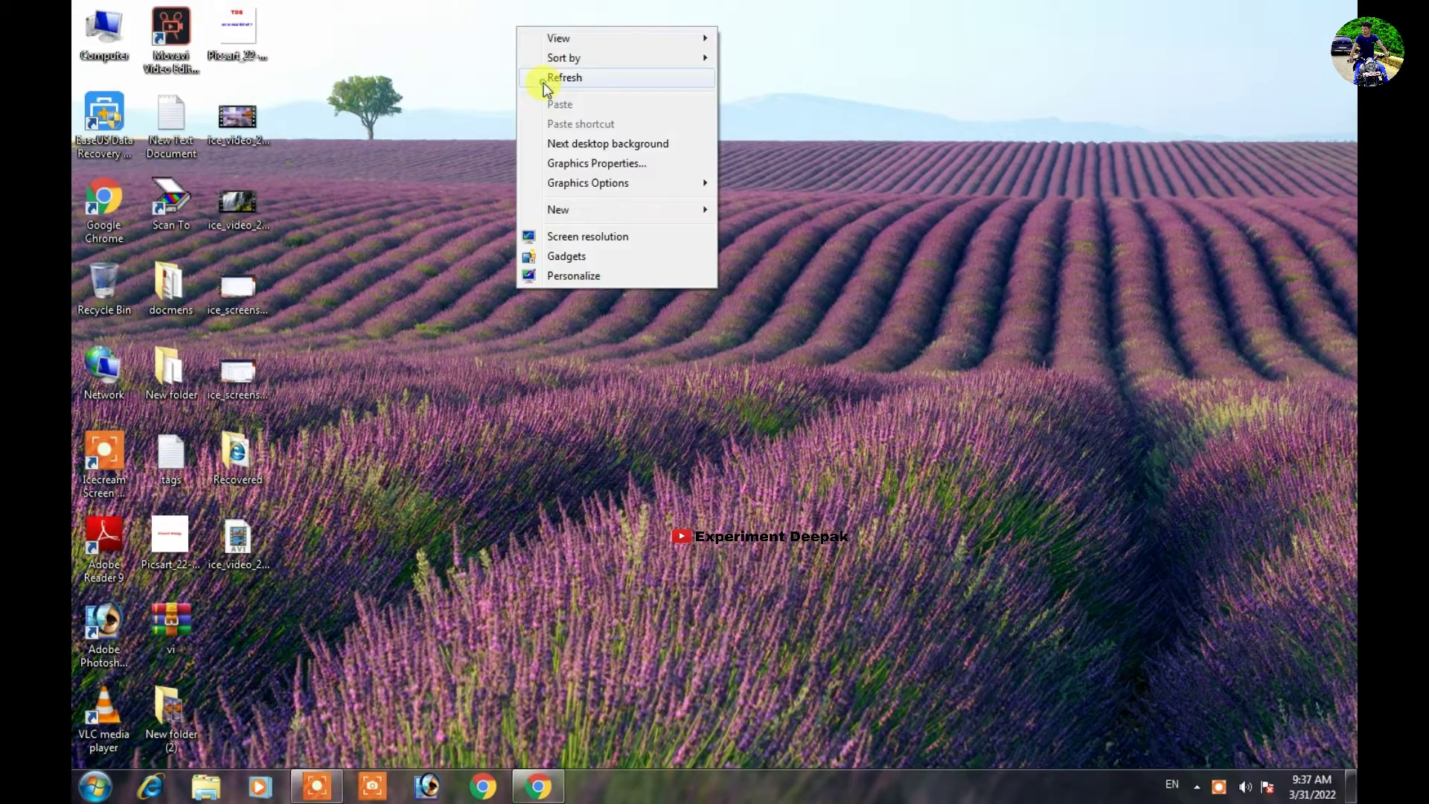
- Refresh the desktop, switch to Chrome, and search Google for "find and mount" in a new tab
click(543, 83)
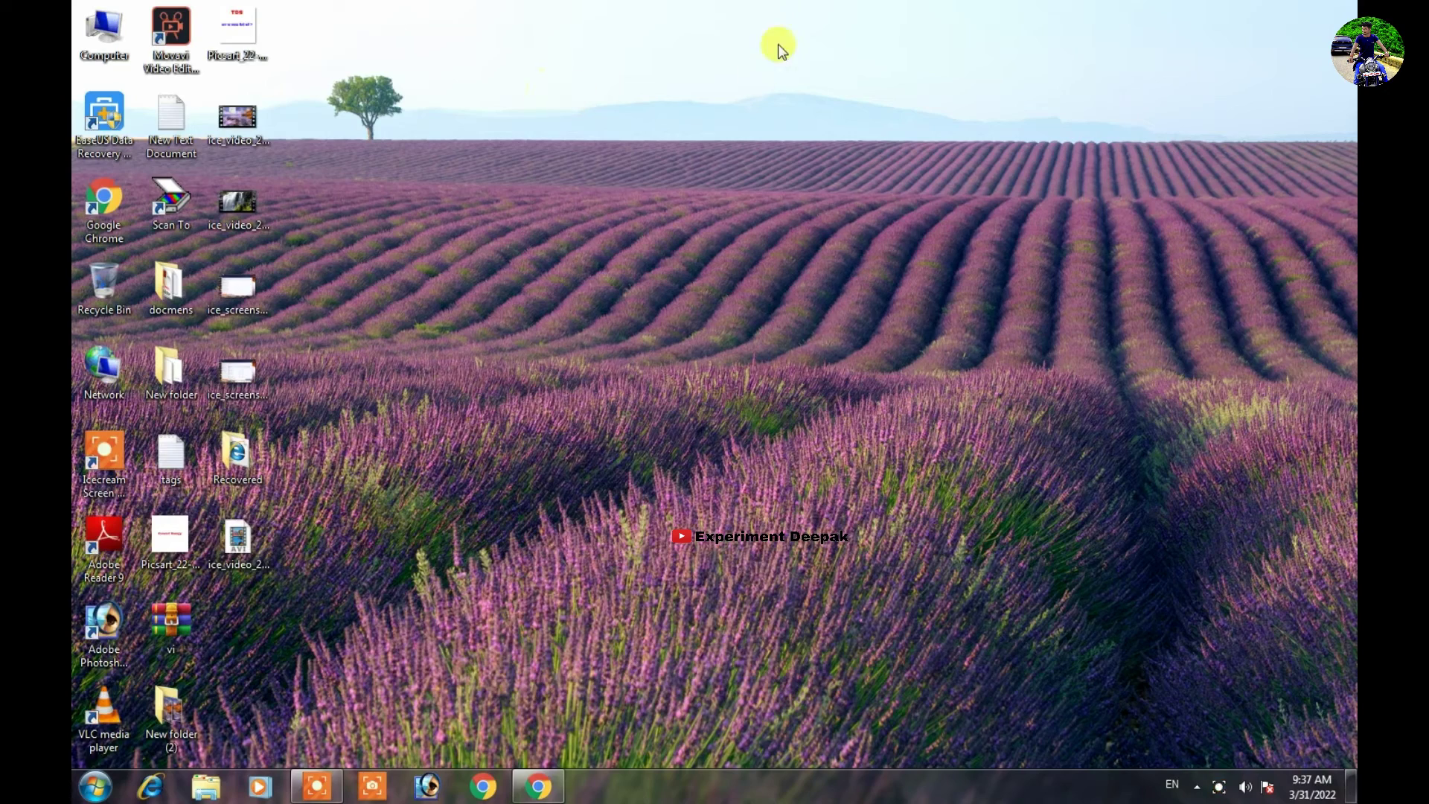
click(583, 740)
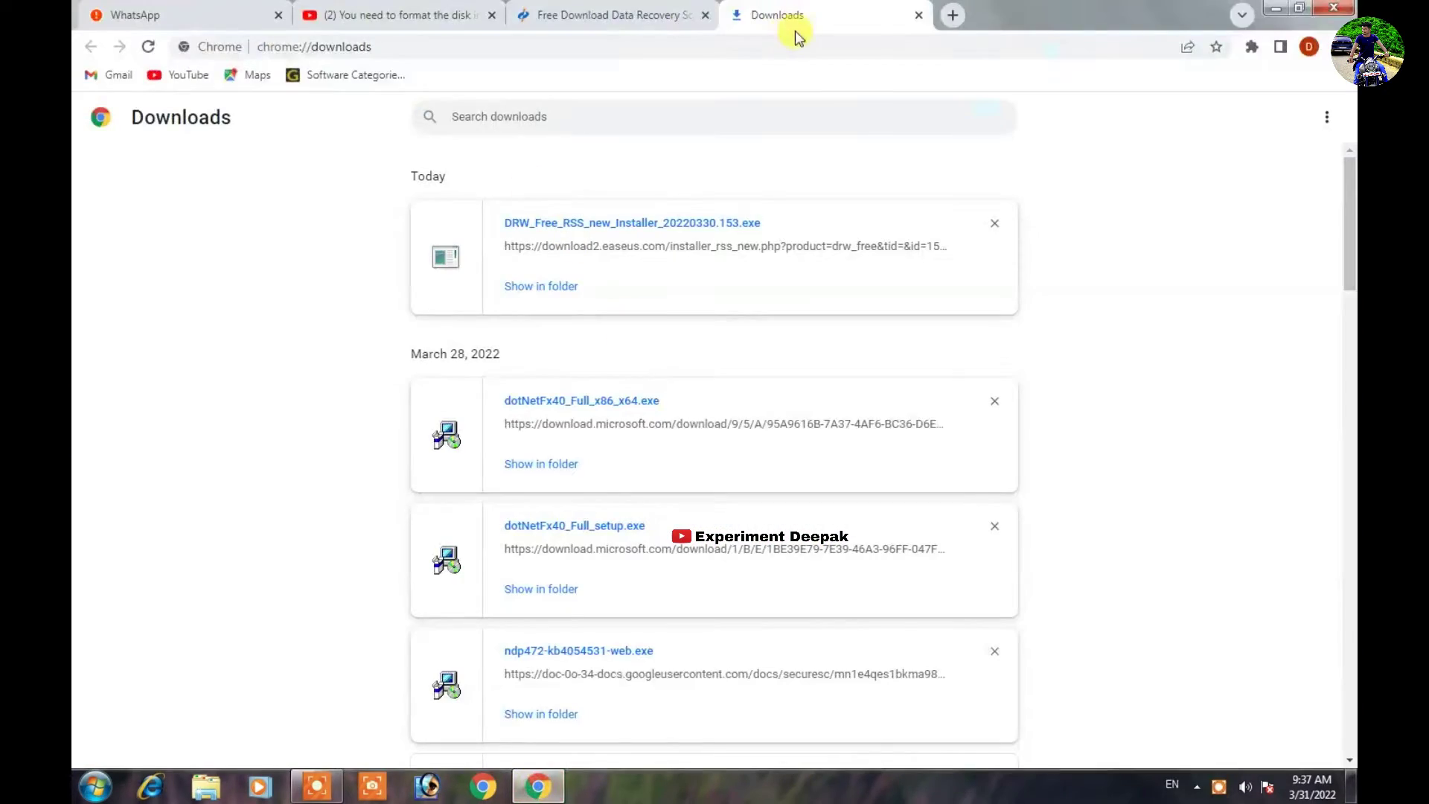
click(953, 16)
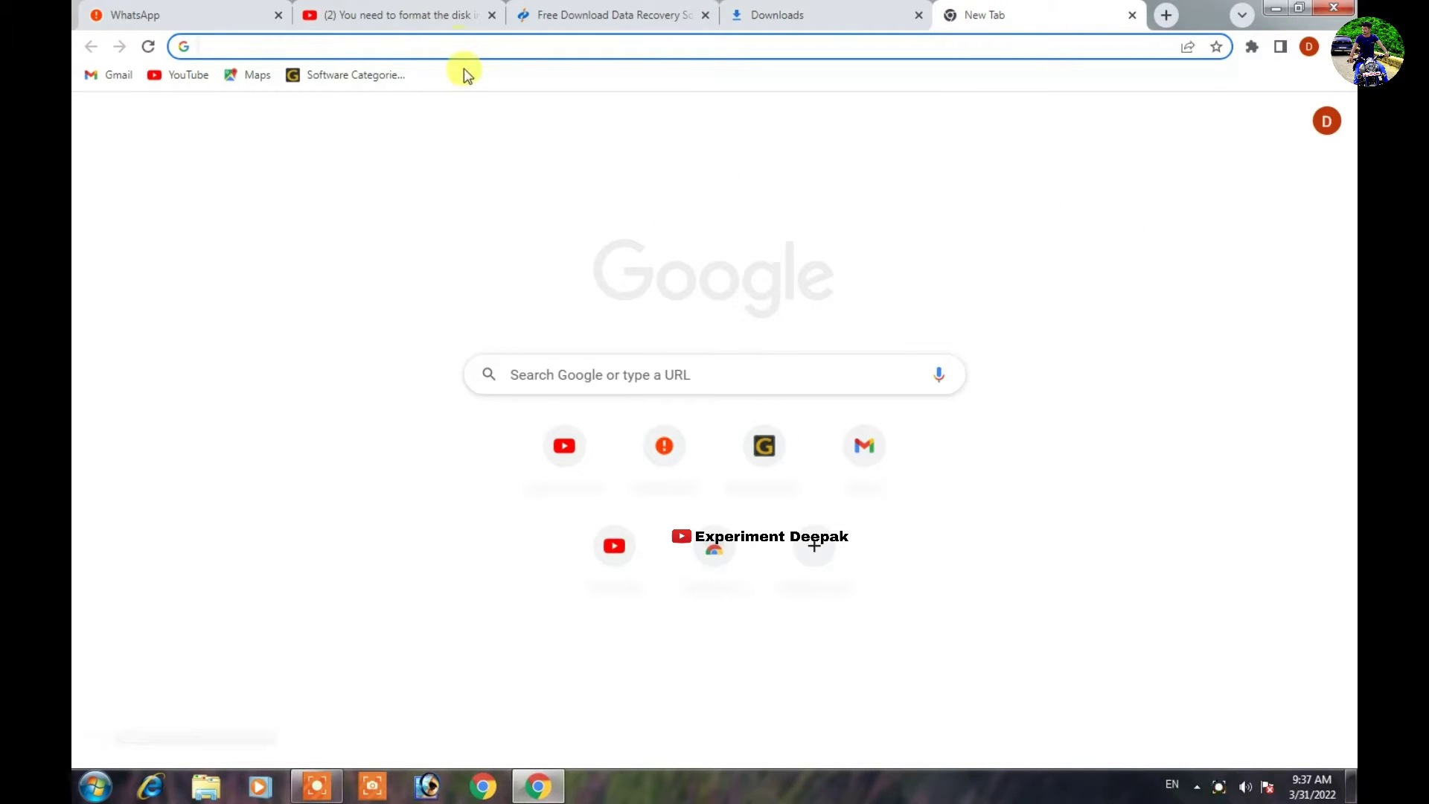
click(443, 49)
text(find and)
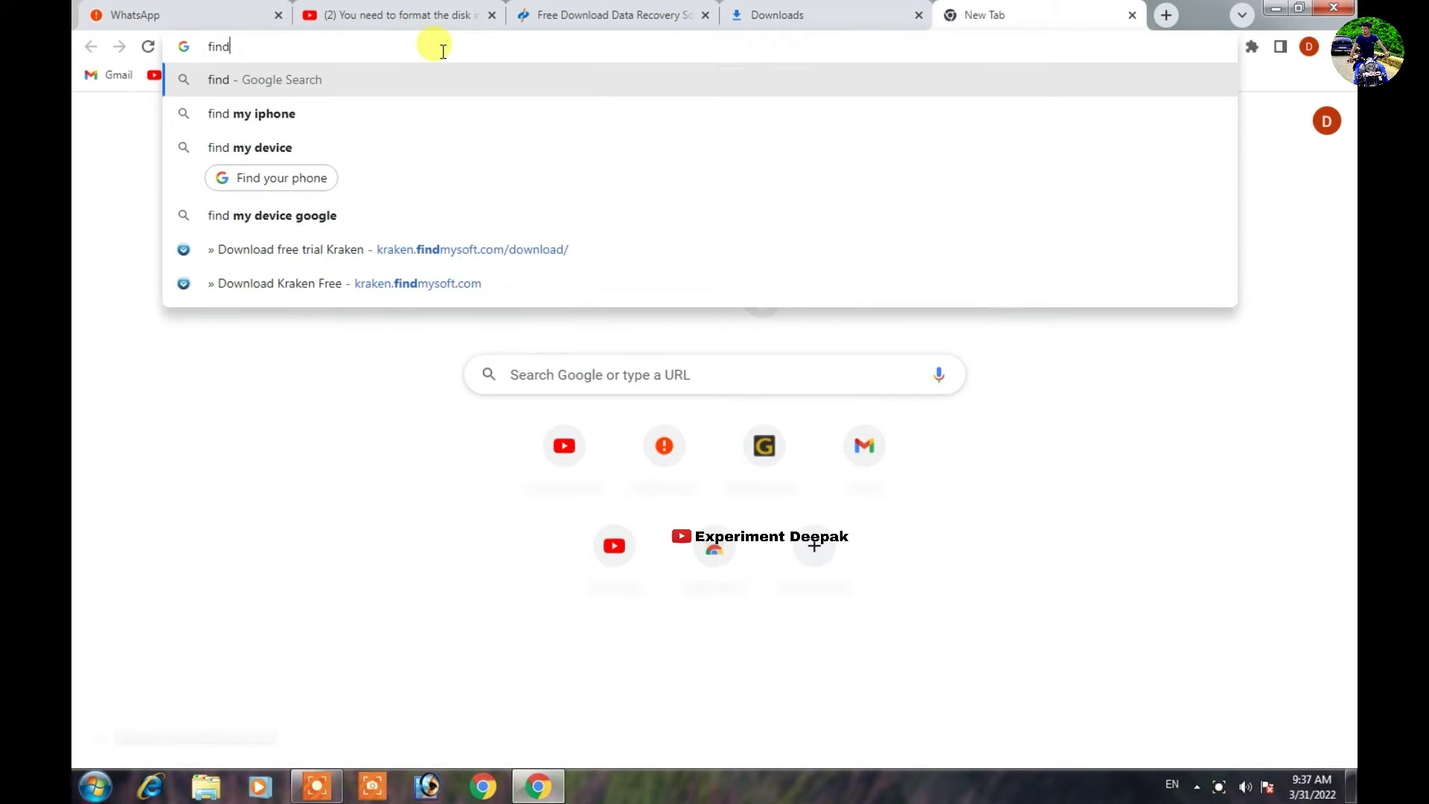
click(276, 216)
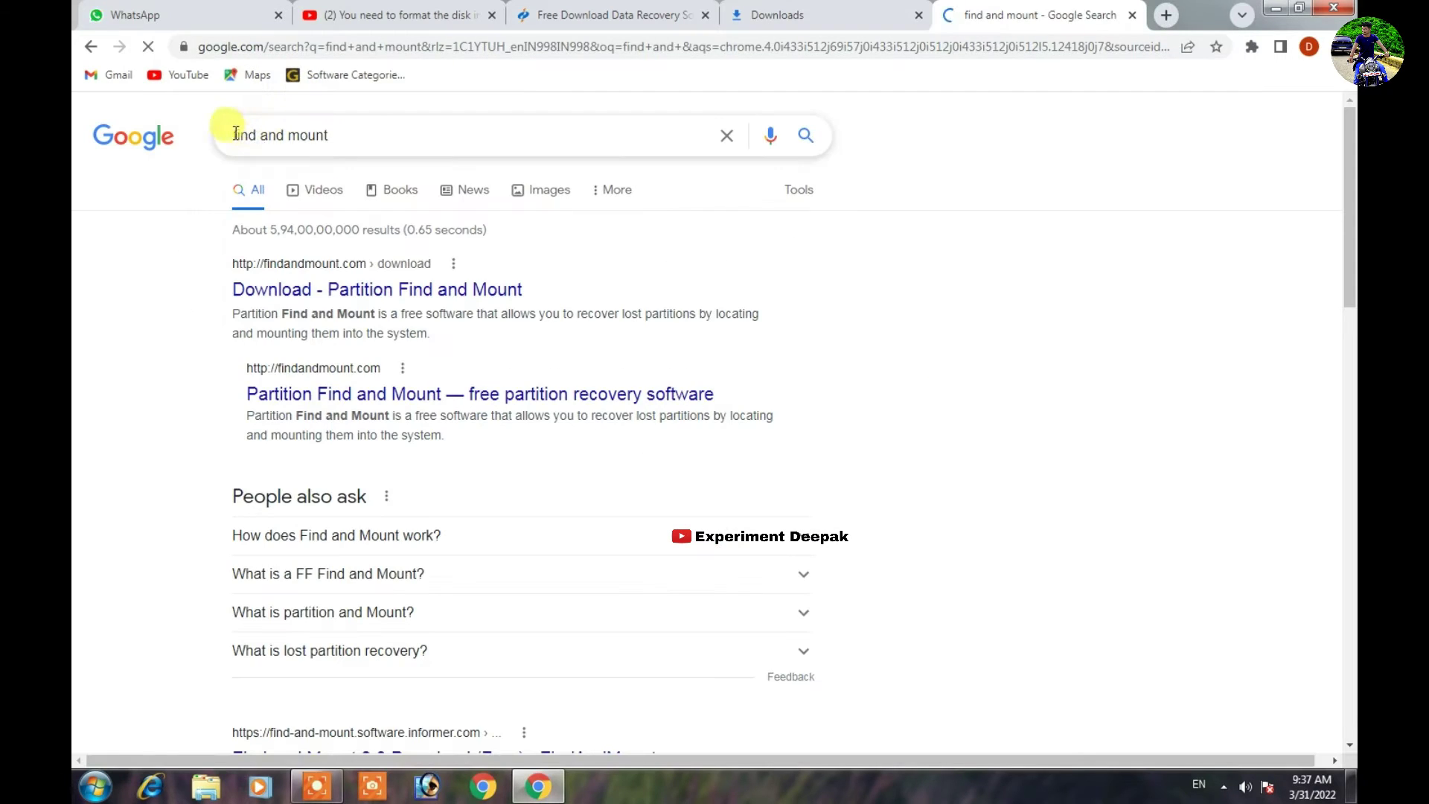
triple_click(339, 135)
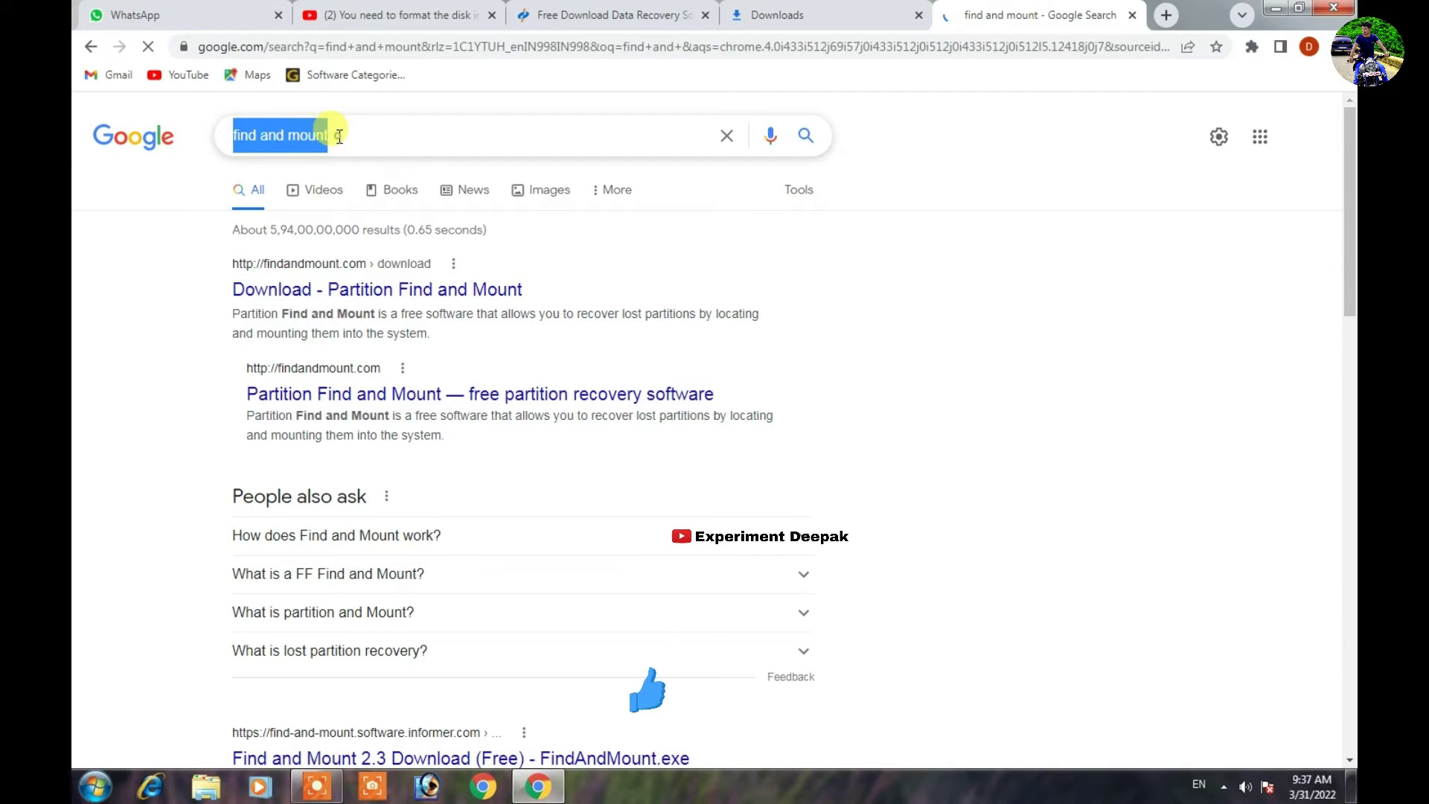
click(334, 135)
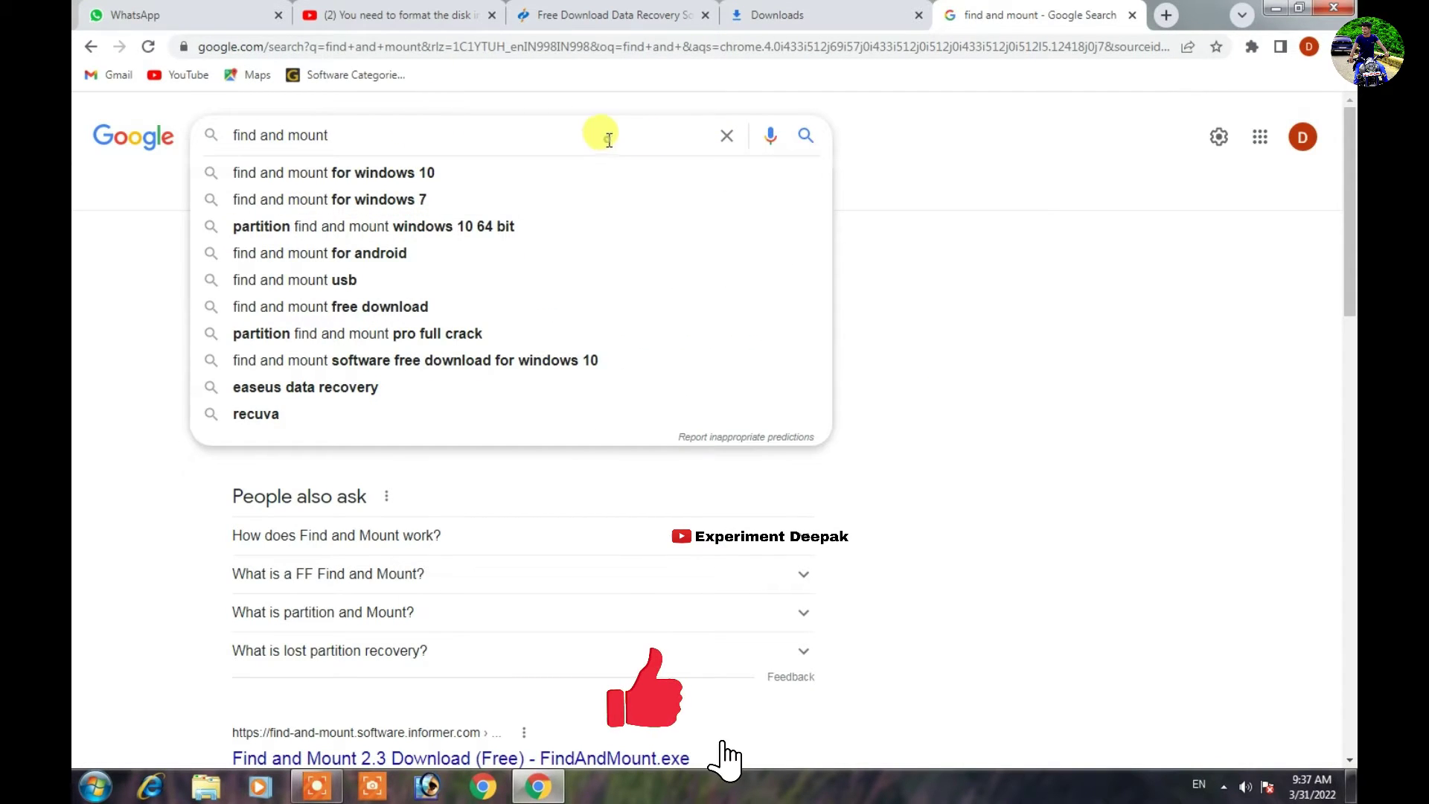
click(901, 244)
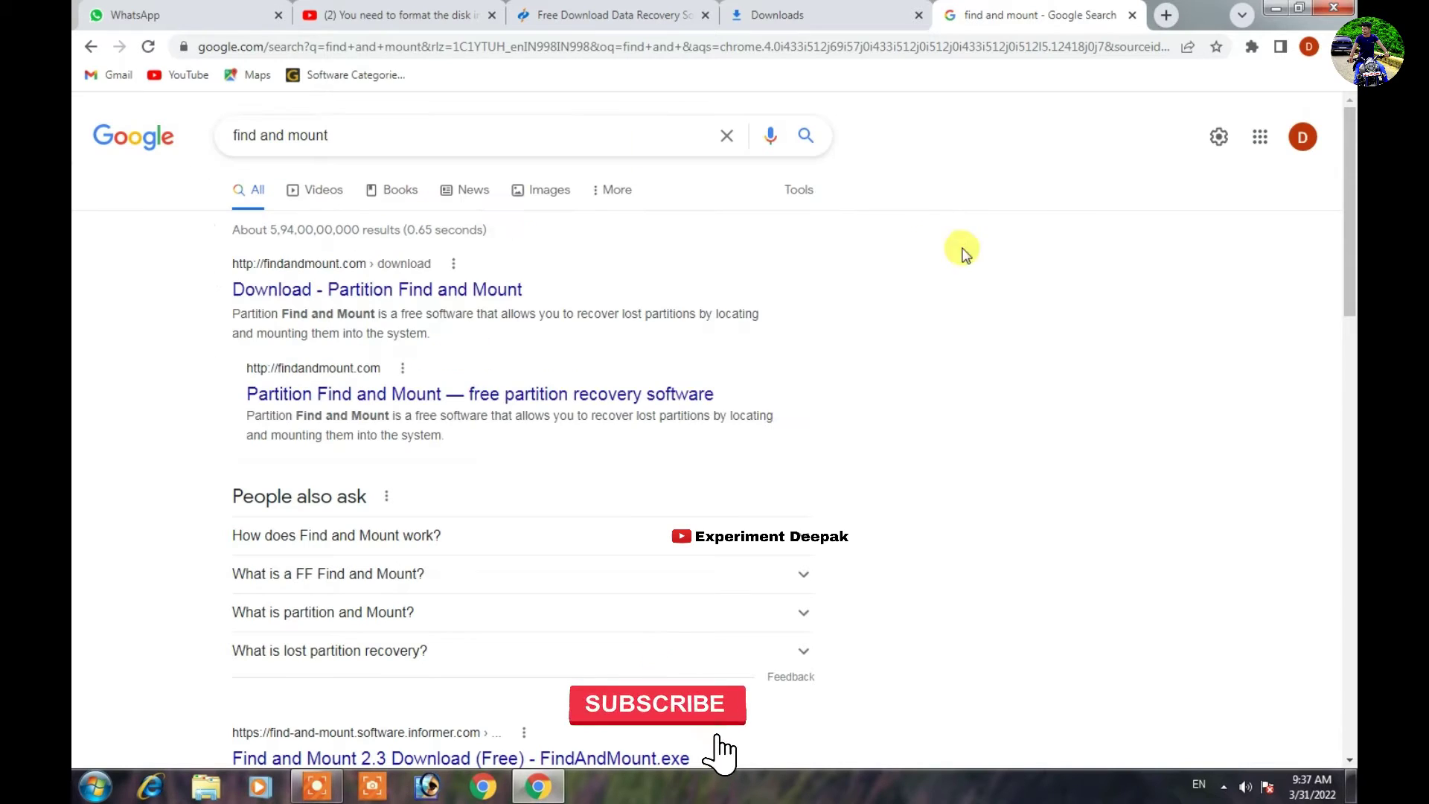
- Open the findandmount.com download page despite the insecure connection and download Partition Find and Mount v.2.31 for Windows
click(388, 291)
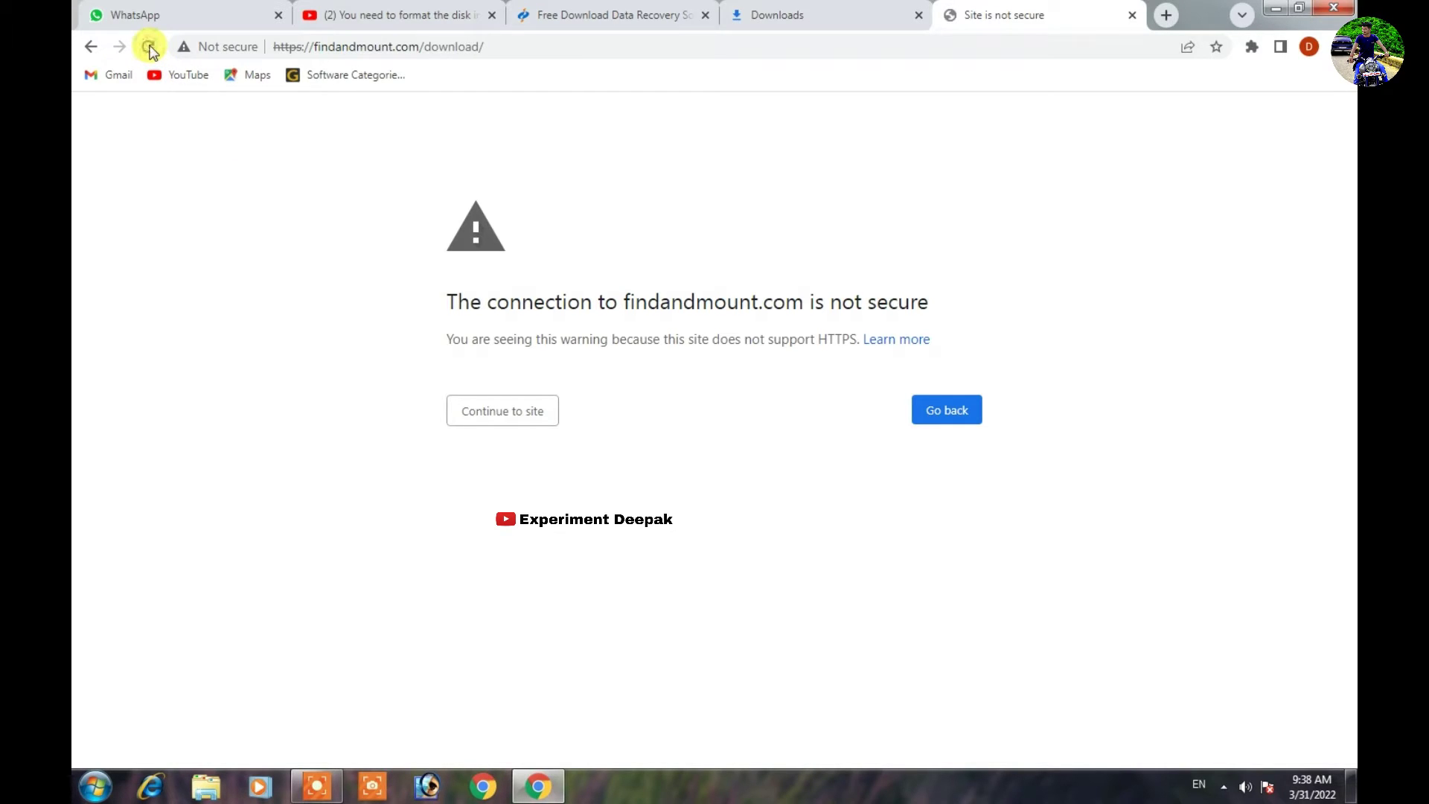
click(512, 410)
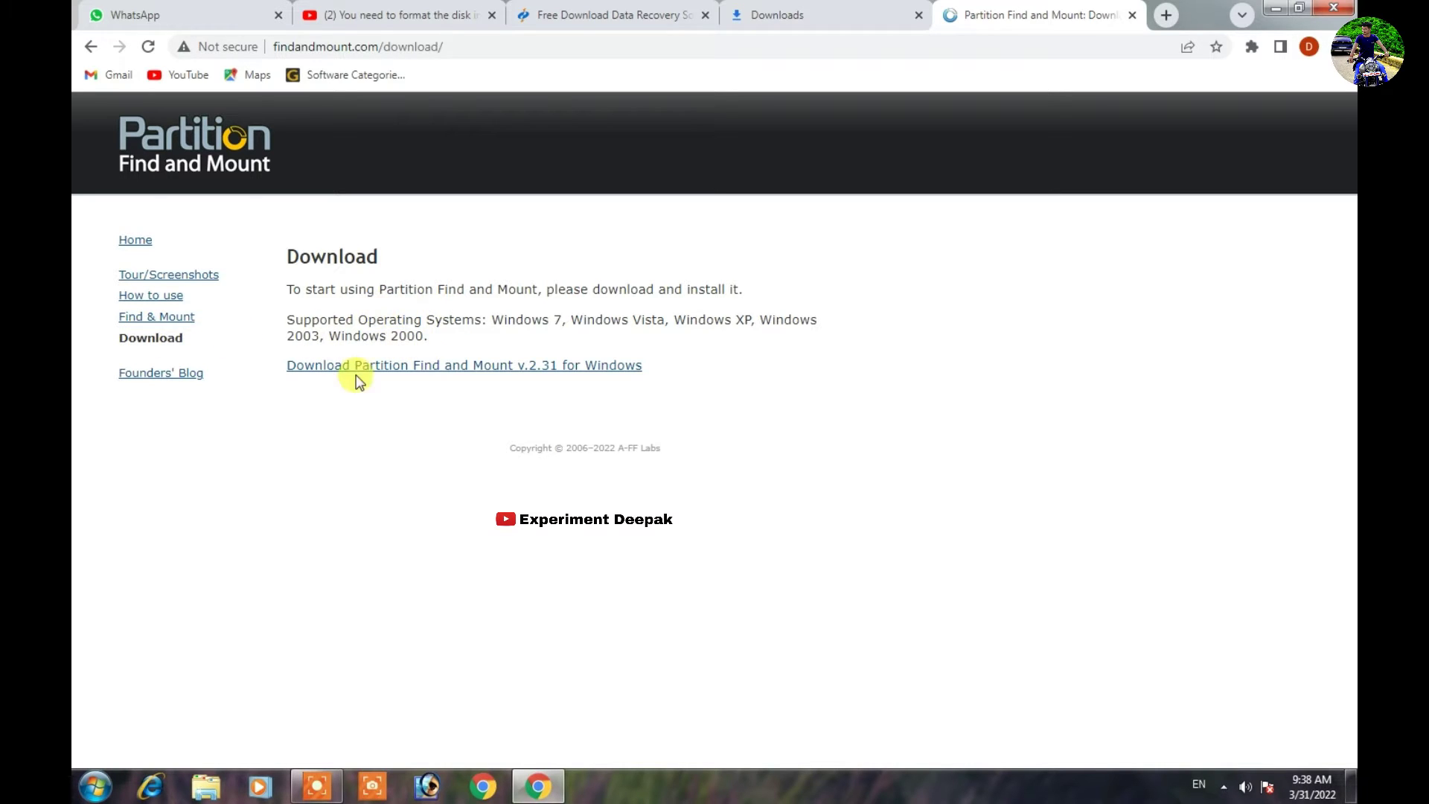
double_click(496, 320)
click(588, 356)
click(454, 376)
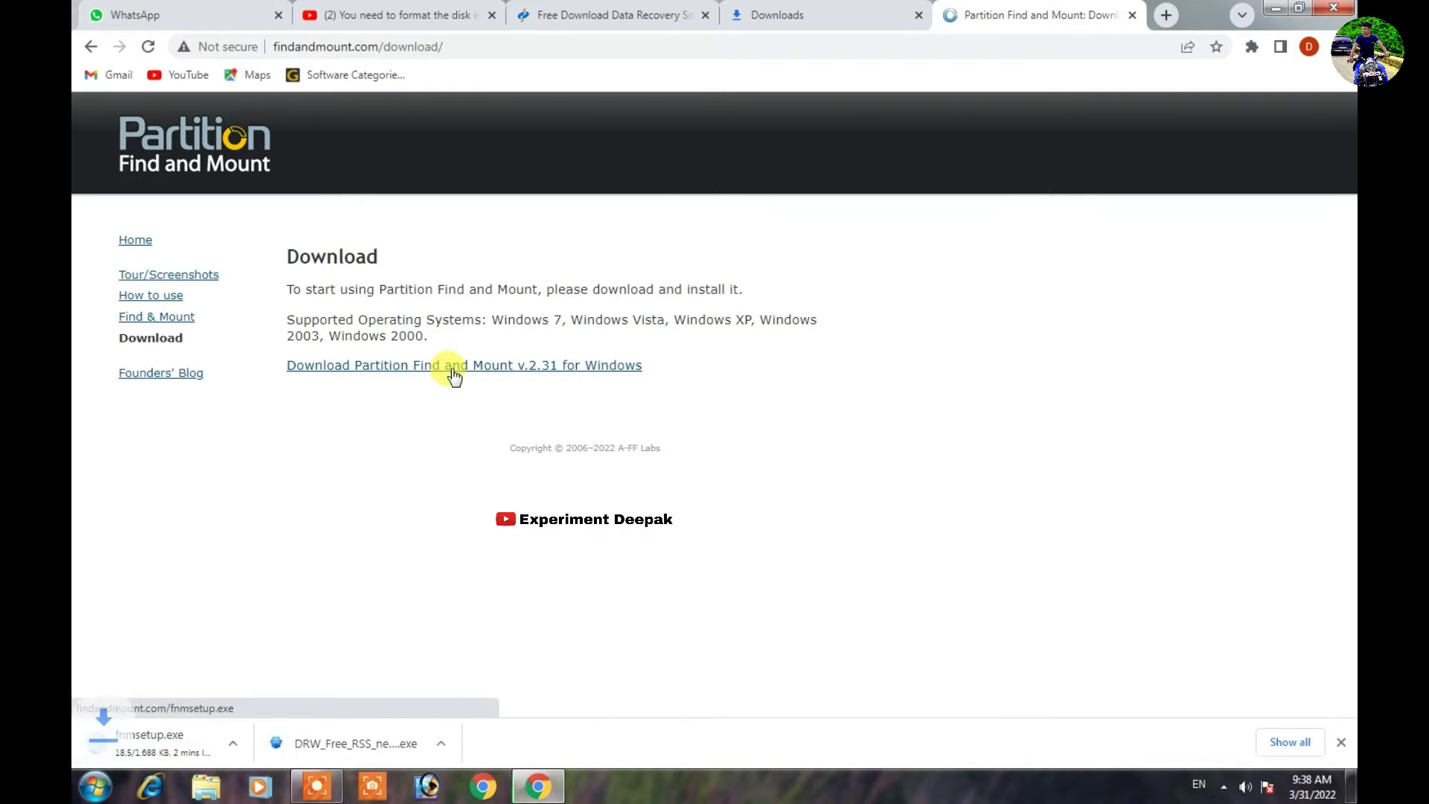
- Run the downloaded fnmsetup.exe from the Chrome downloads and allow it despite the unknown publisher
click(193, 745)
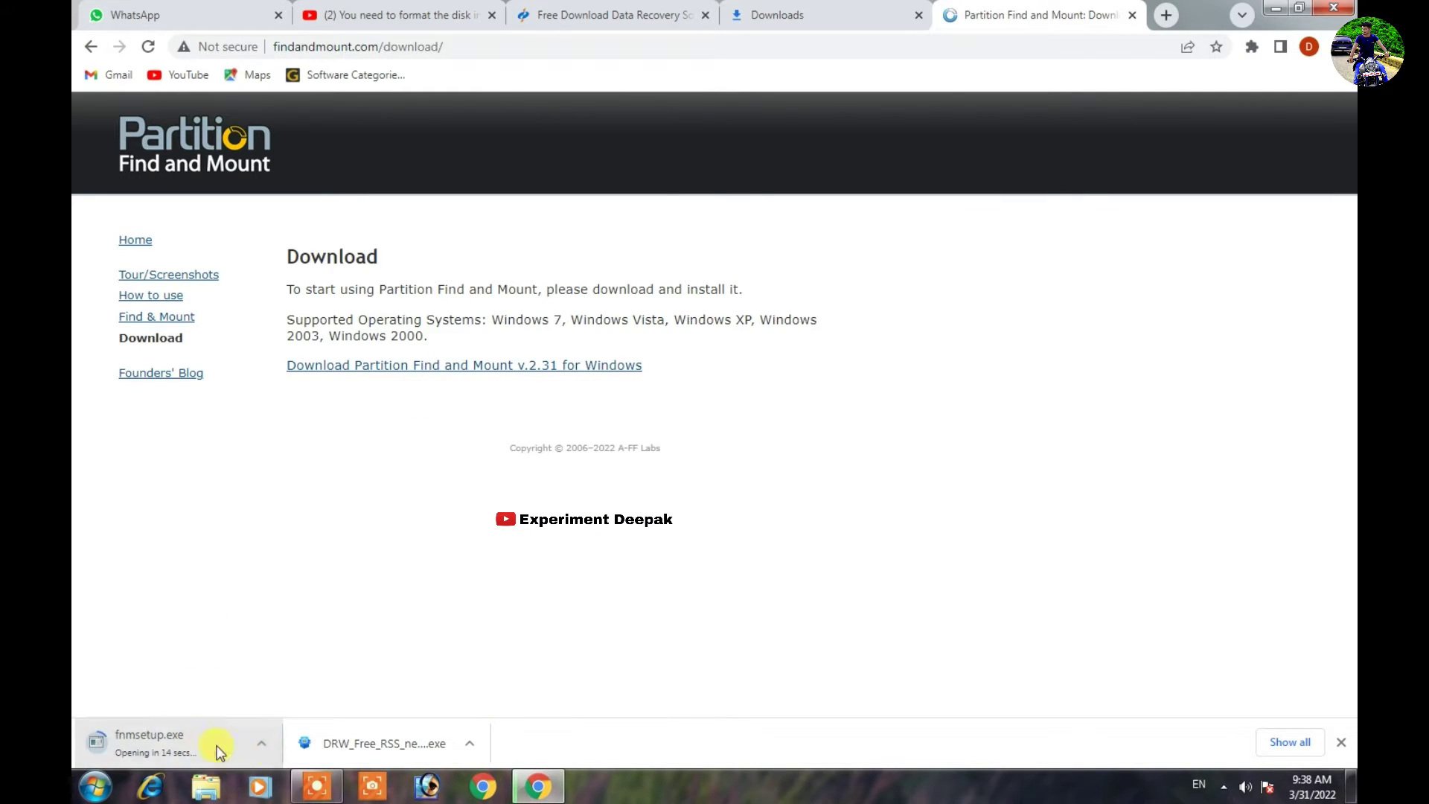
click(1290, 743)
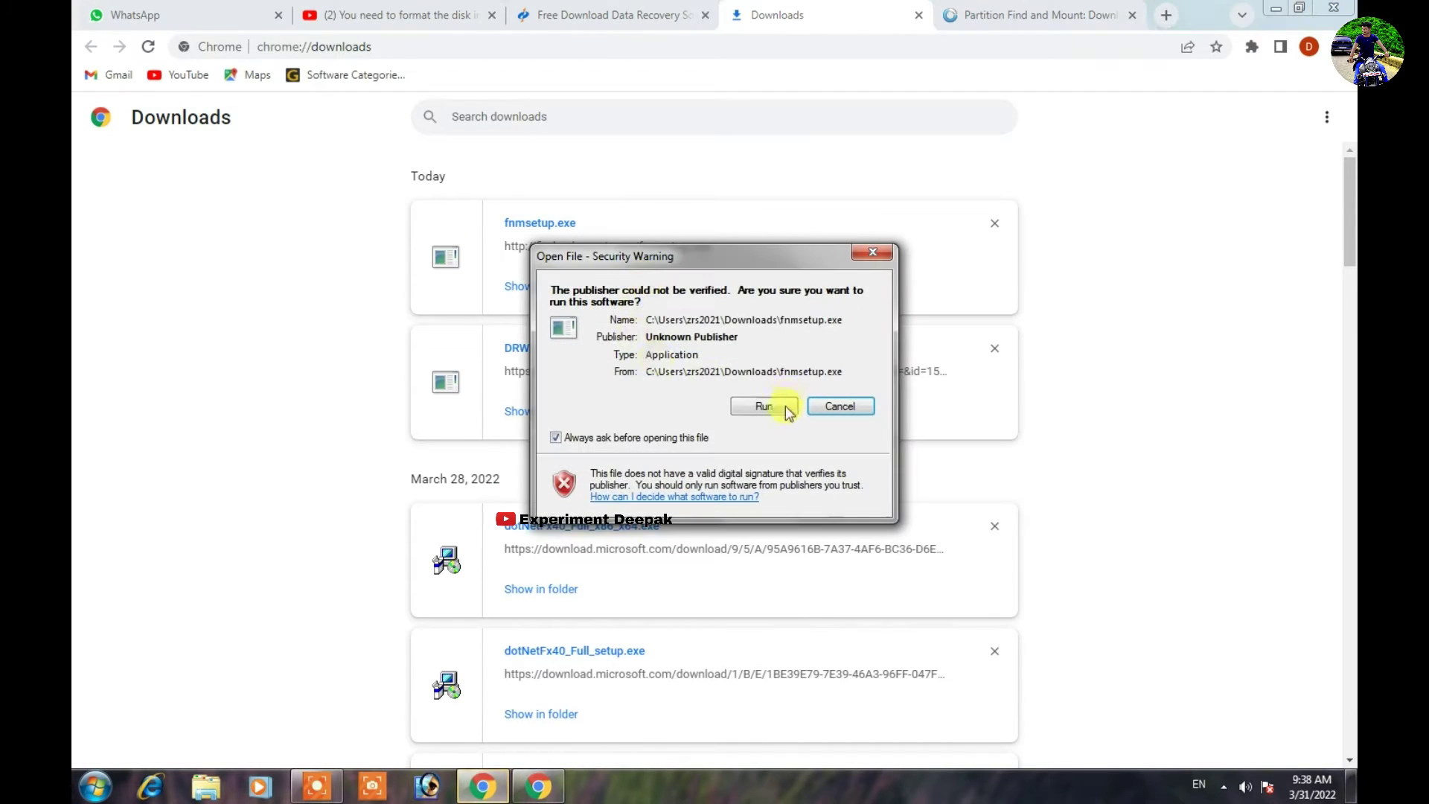
click(764, 406)
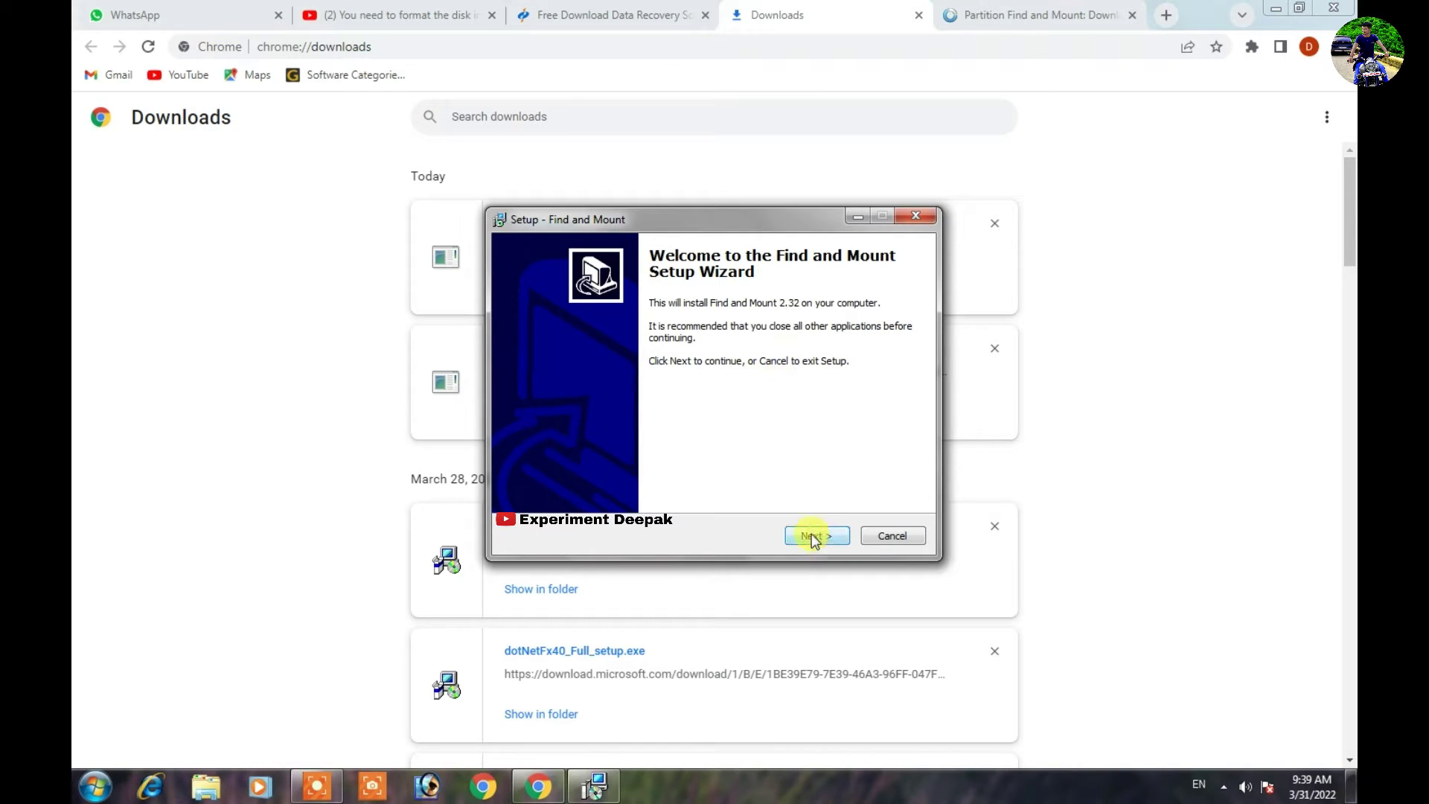
- Install Find and Mount in C:\Program Files\A-FF Find and Mount with a desktop icon, and launch it on finishing setup
click(811, 537)
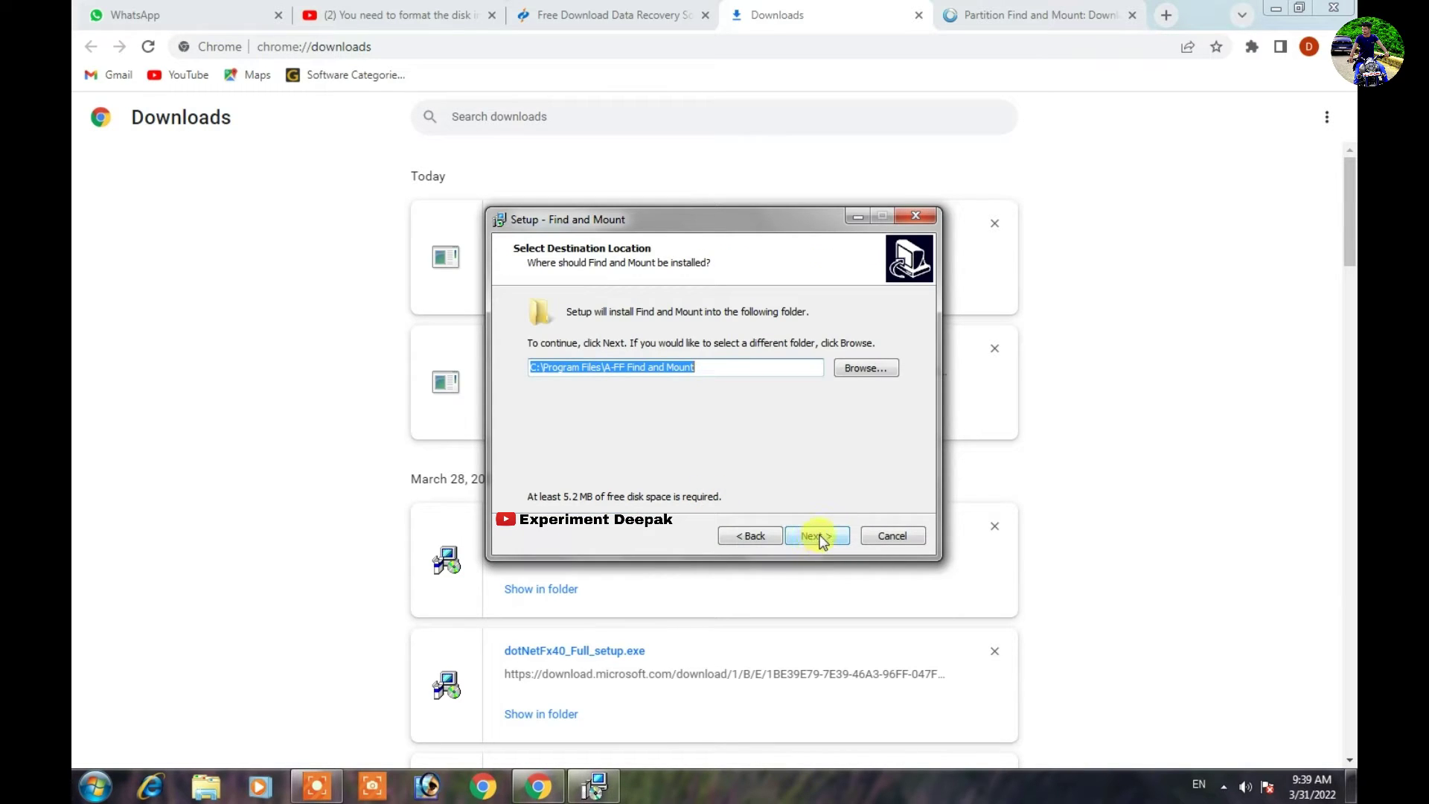
click(816, 537)
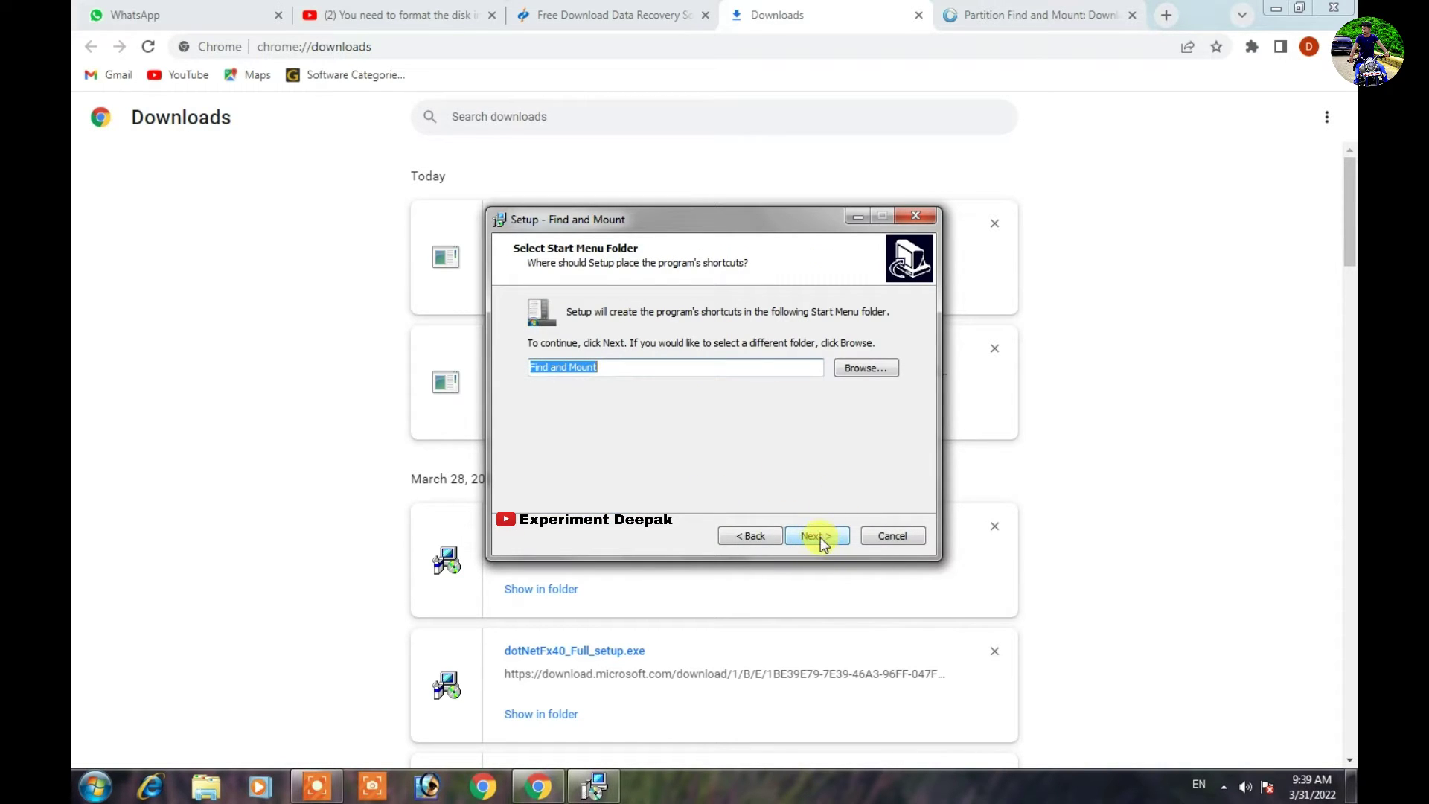
click(822, 533)
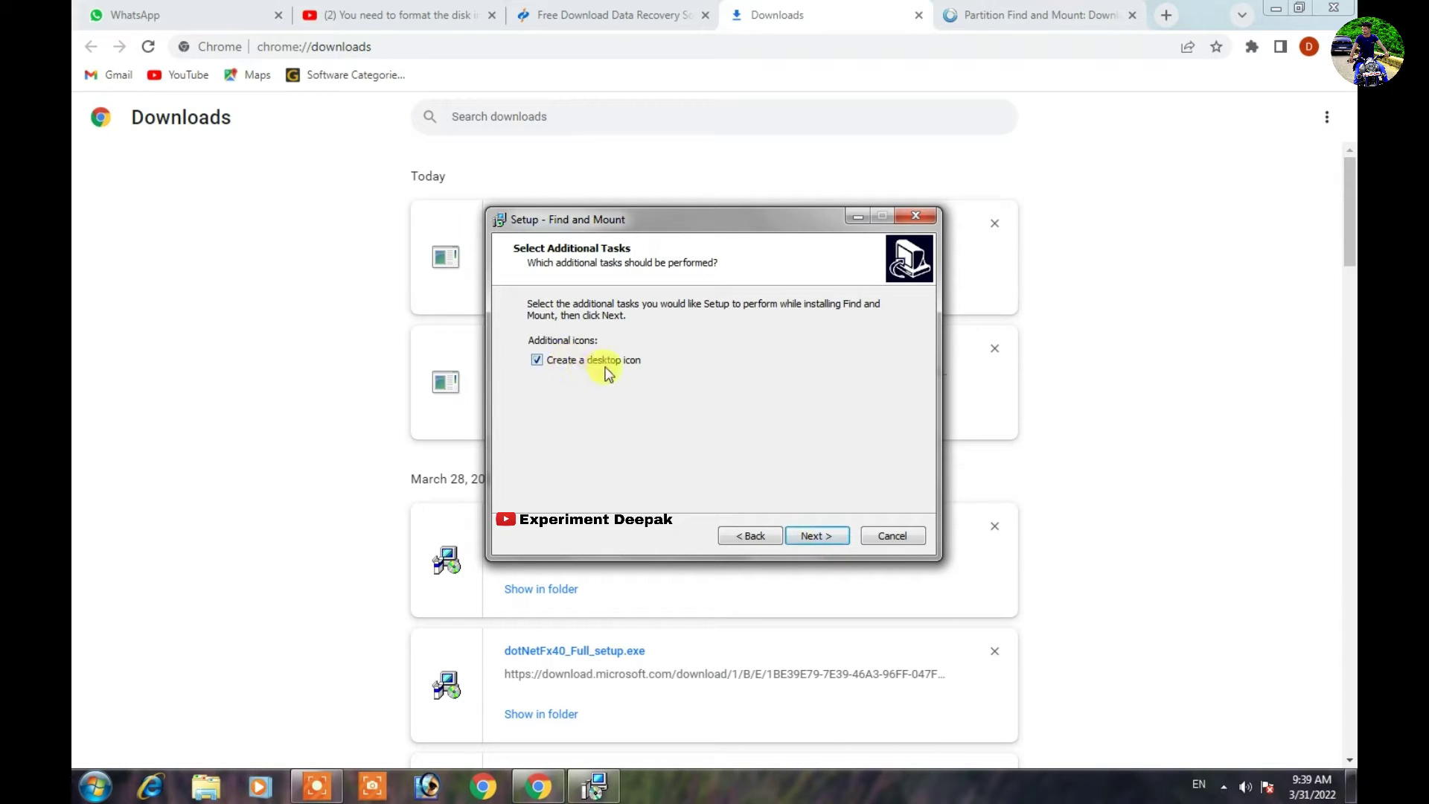
click(813, 539)
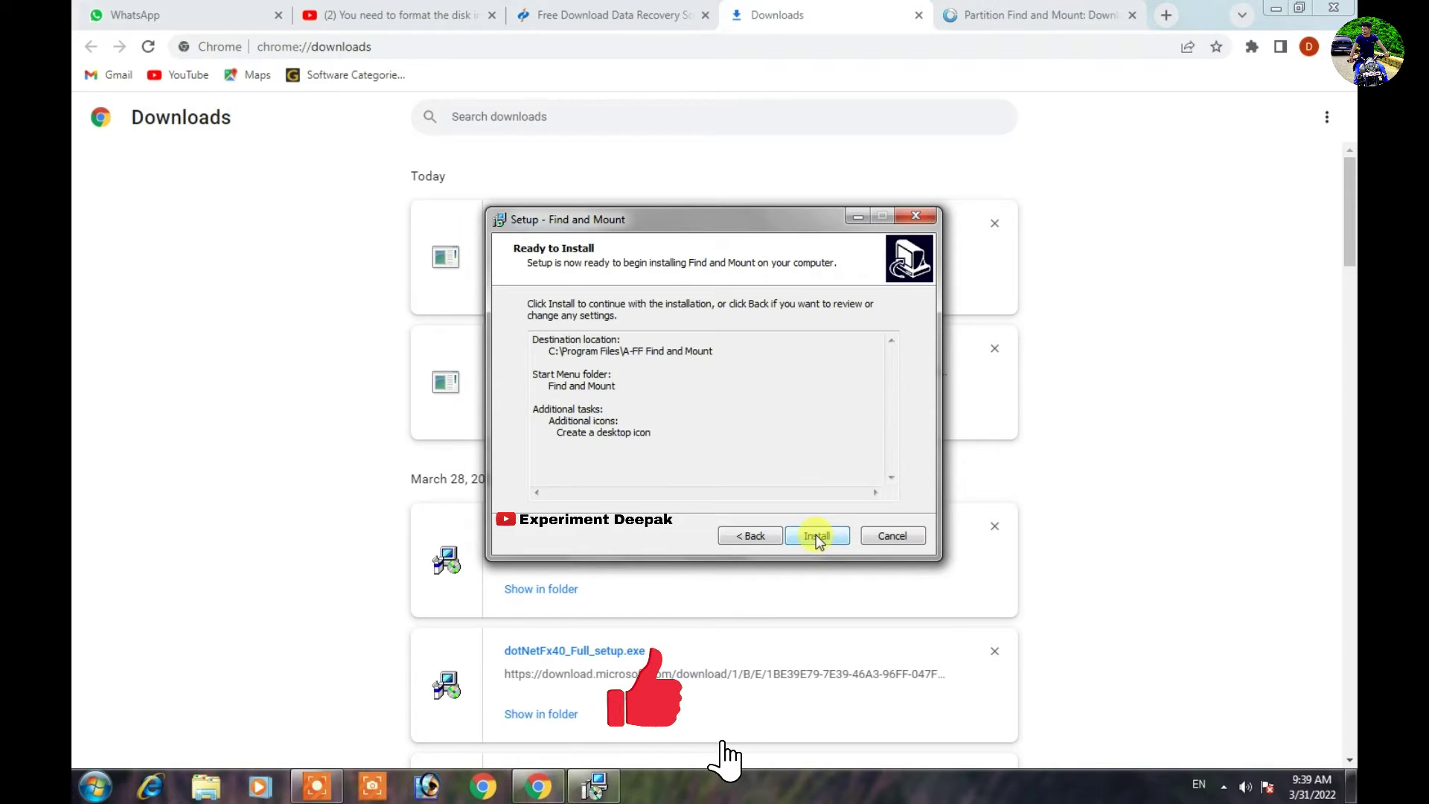
click(816, 534)
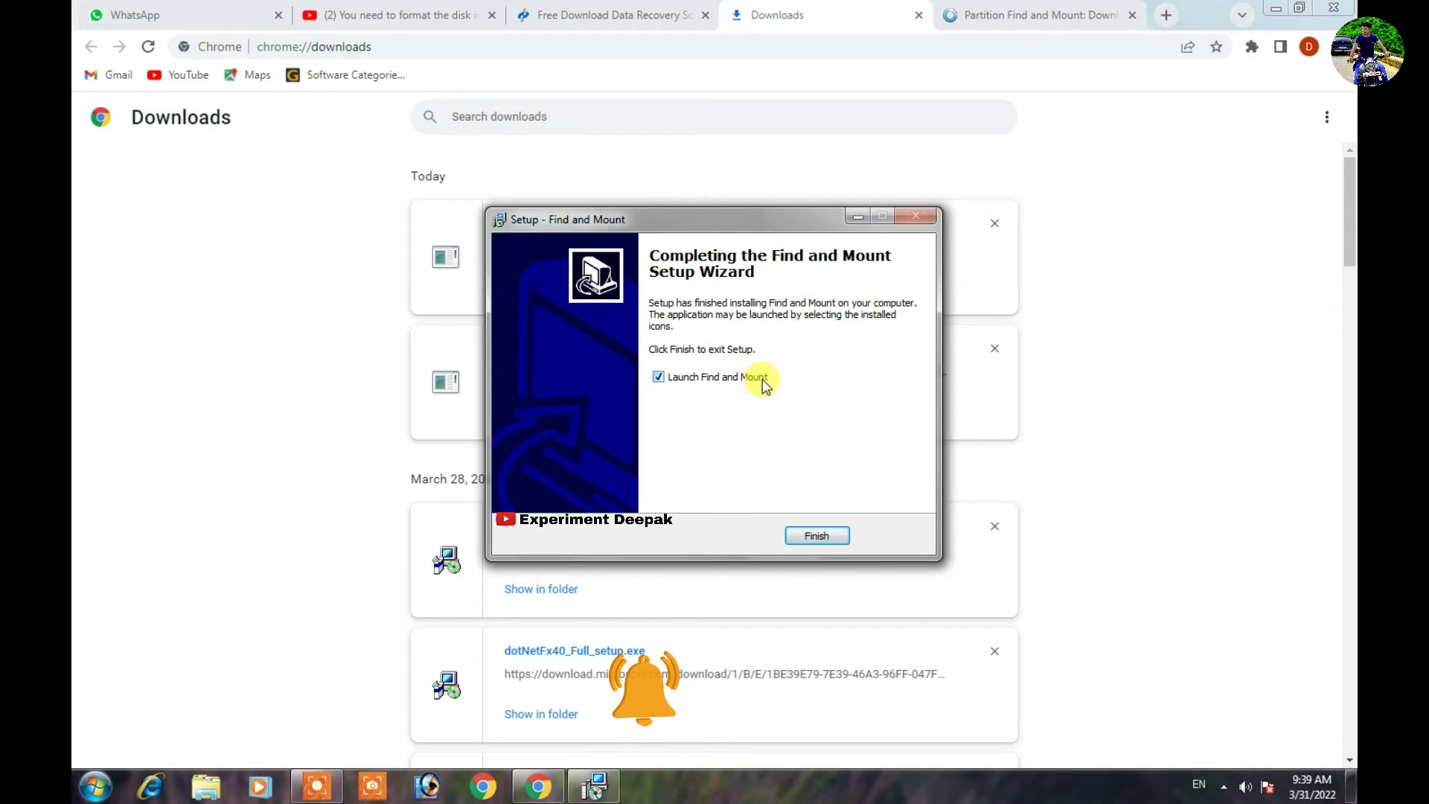
click(818, 536)
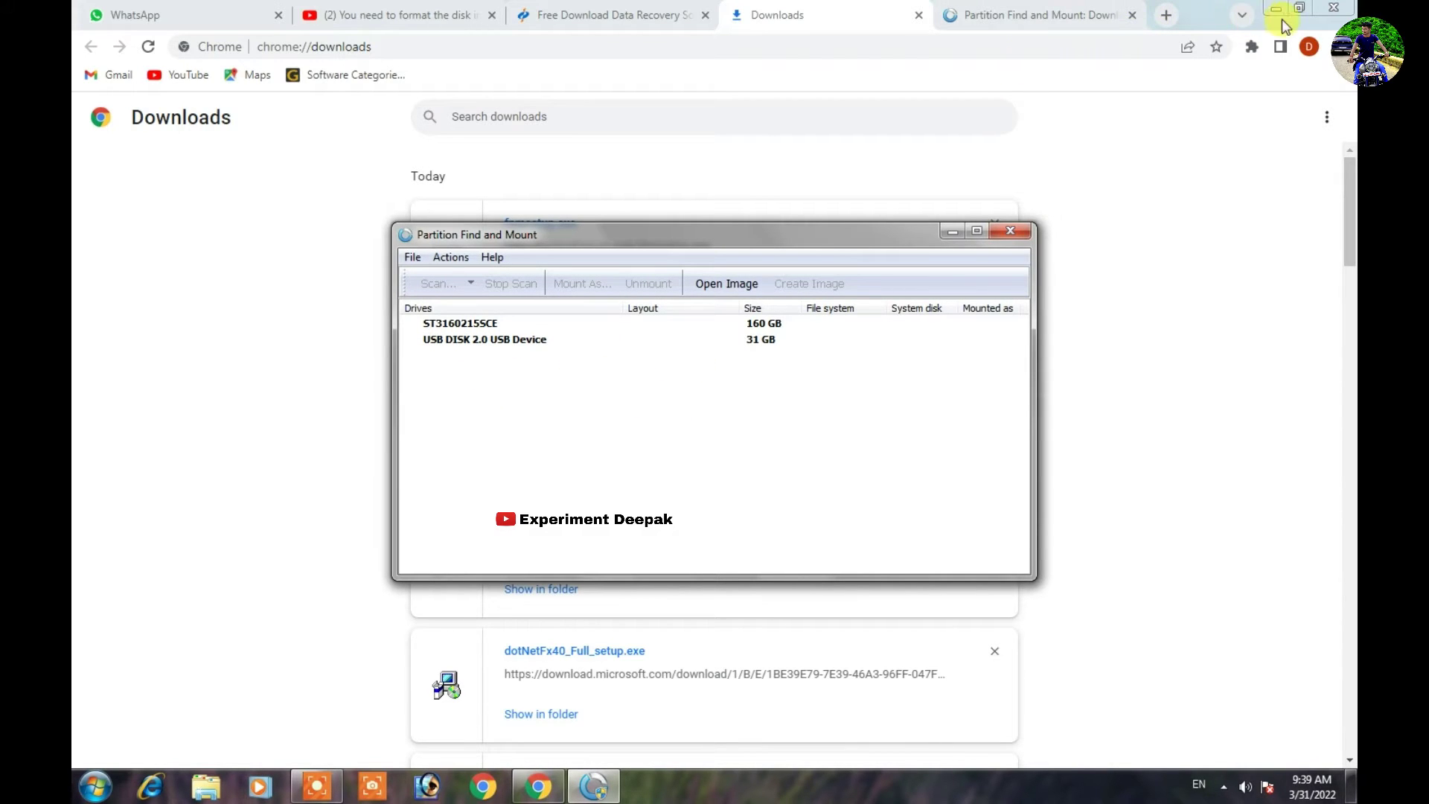
- Minimize Chrome, run a Thorough Scan on the USB DISK 2.0 USB Device, and dismiss the completion message
click(1275, 10)
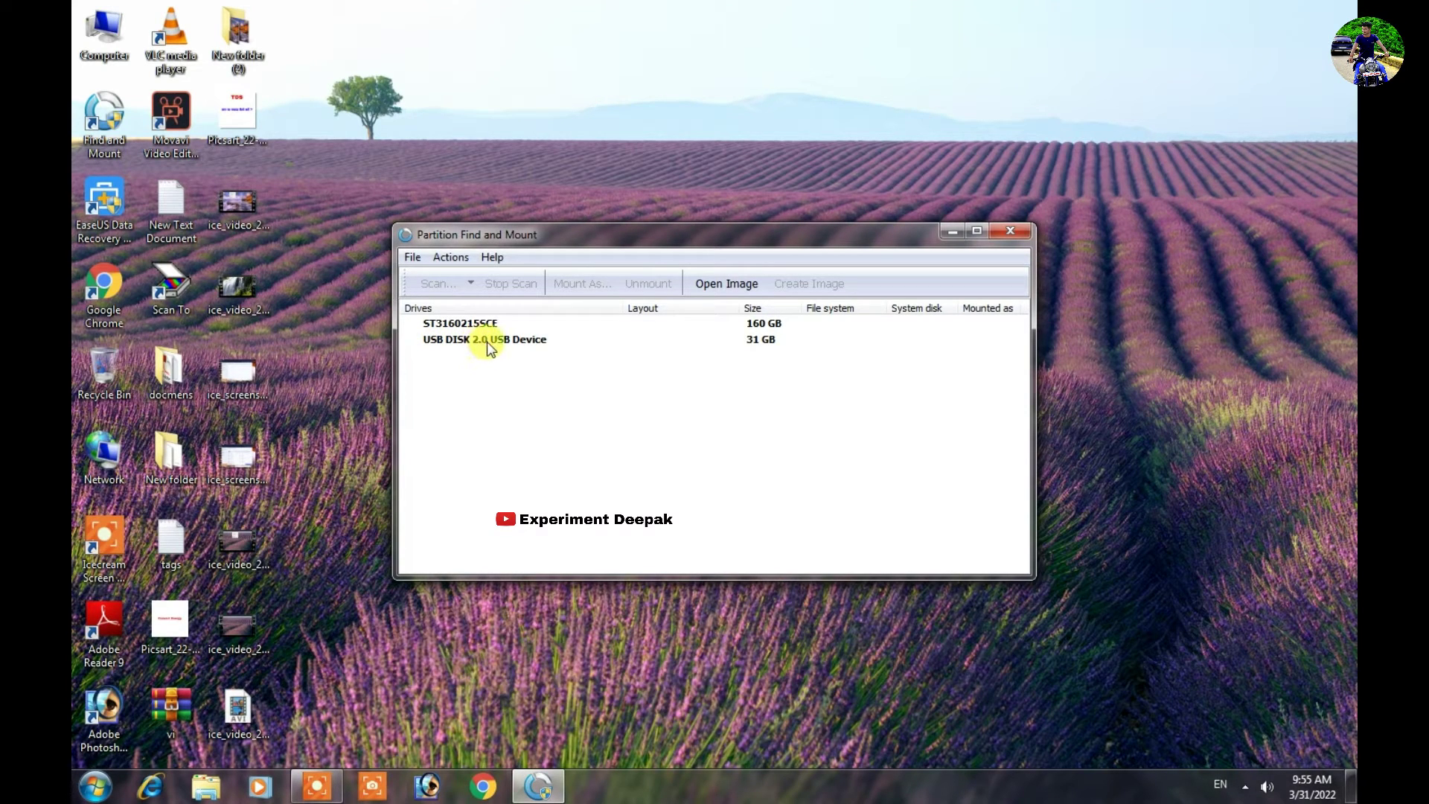
click(611, 341)
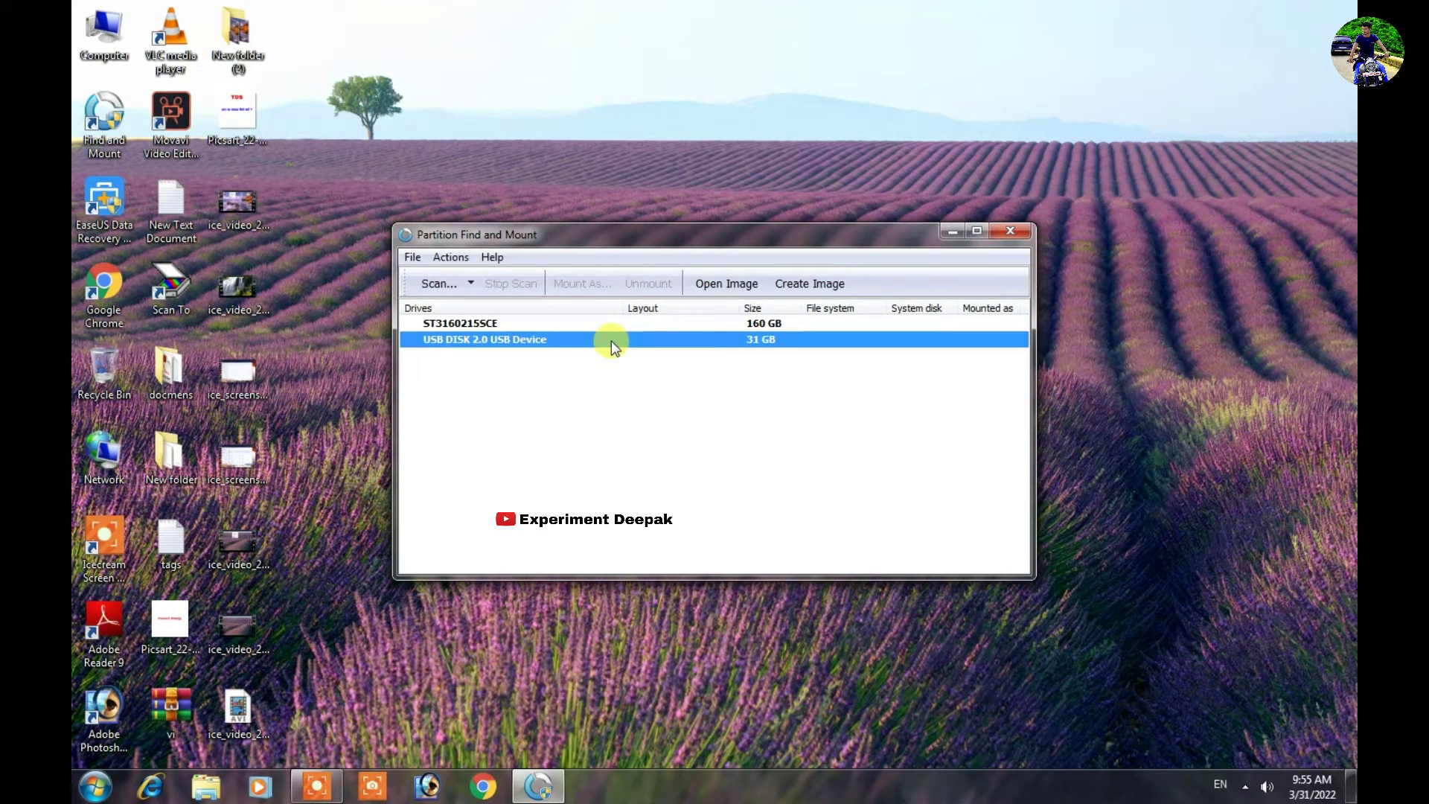
click(469, 285)
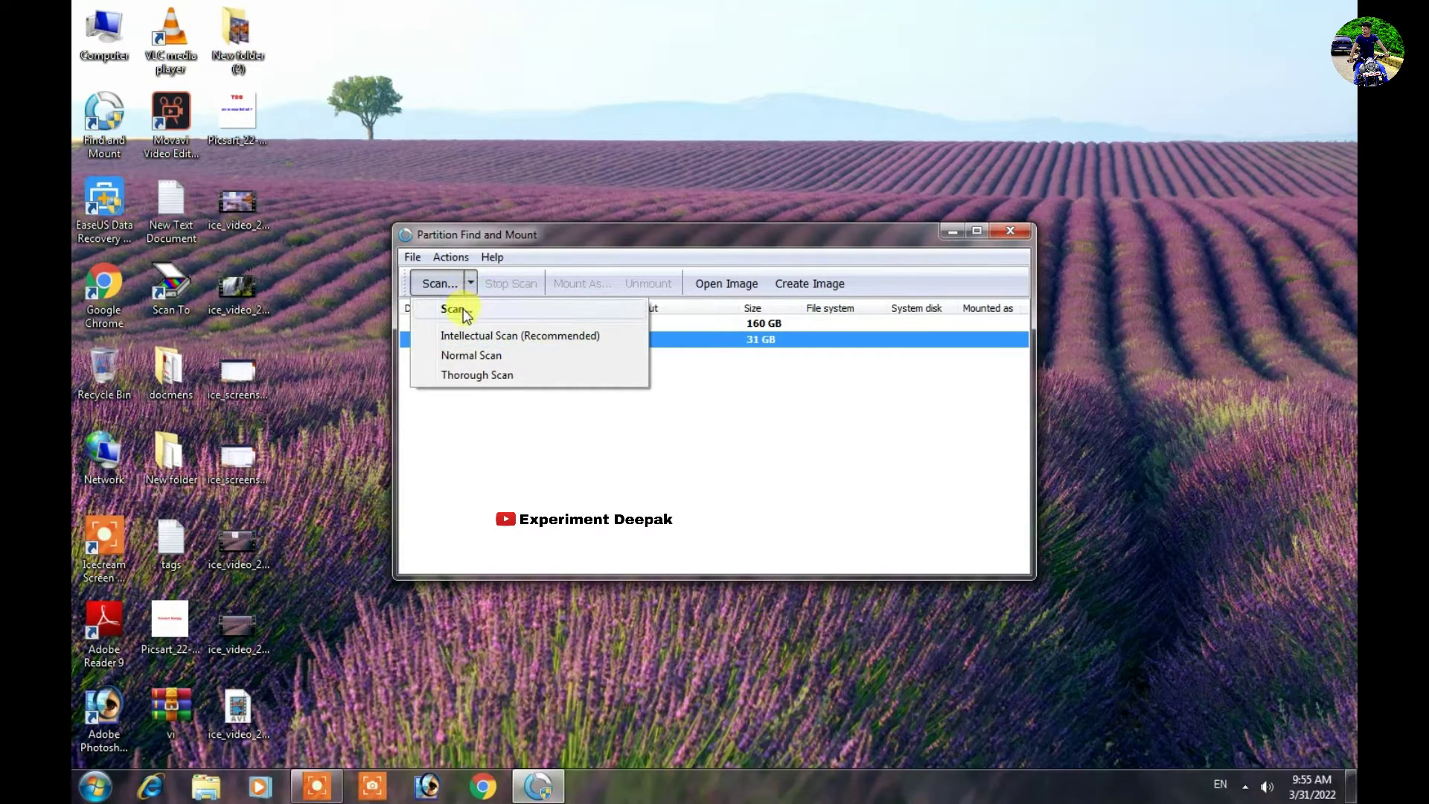
click(467, 311)
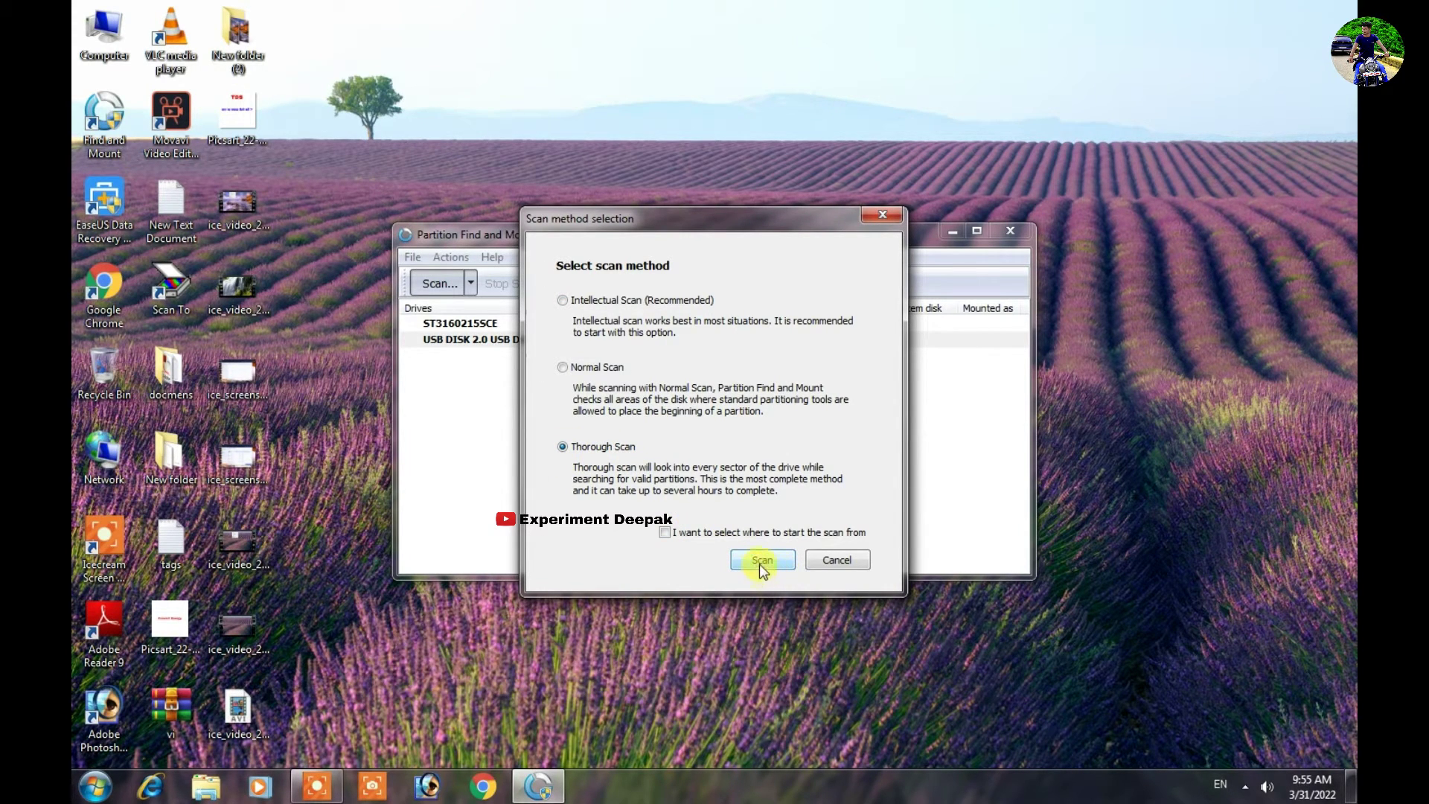
click(759, 564)
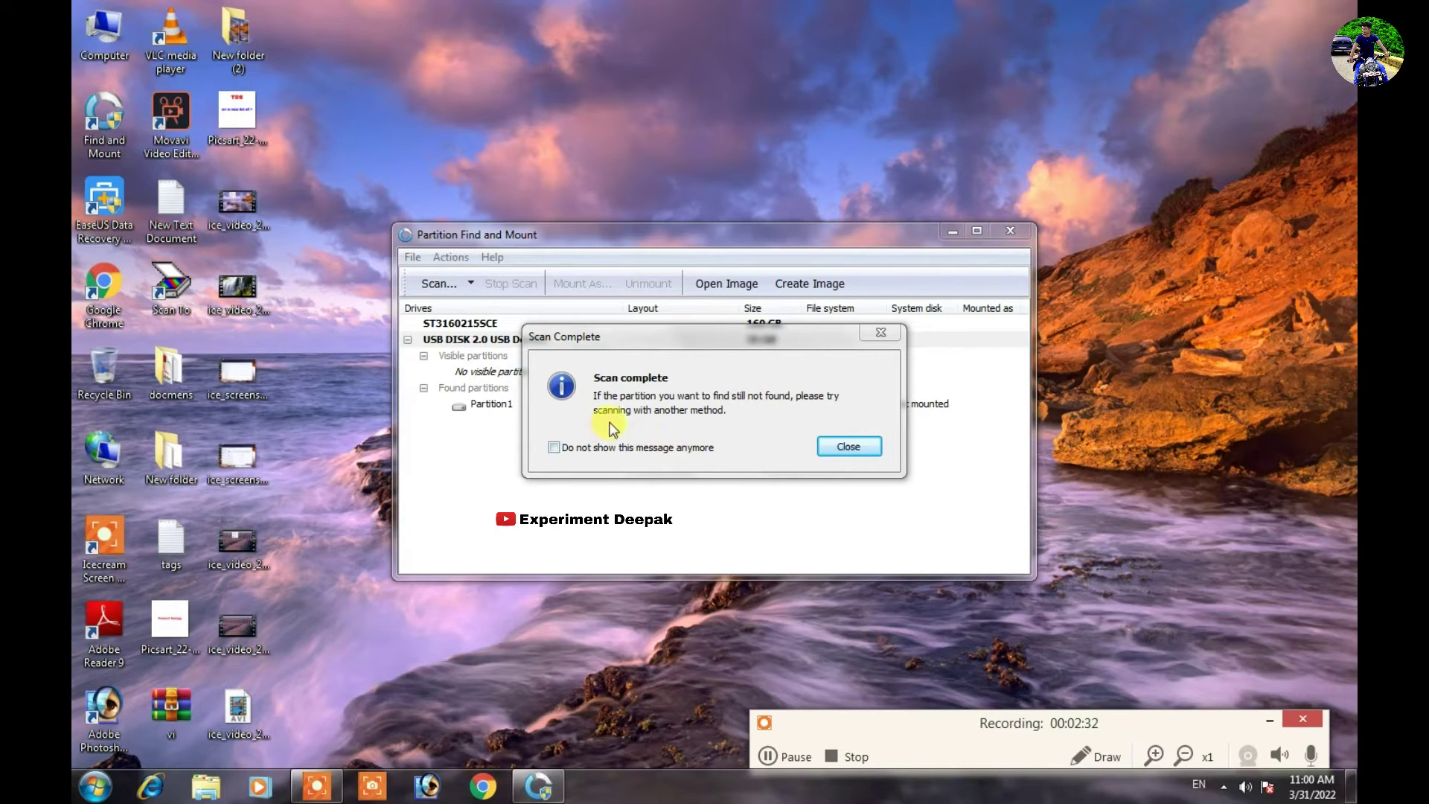
click(842, 448)
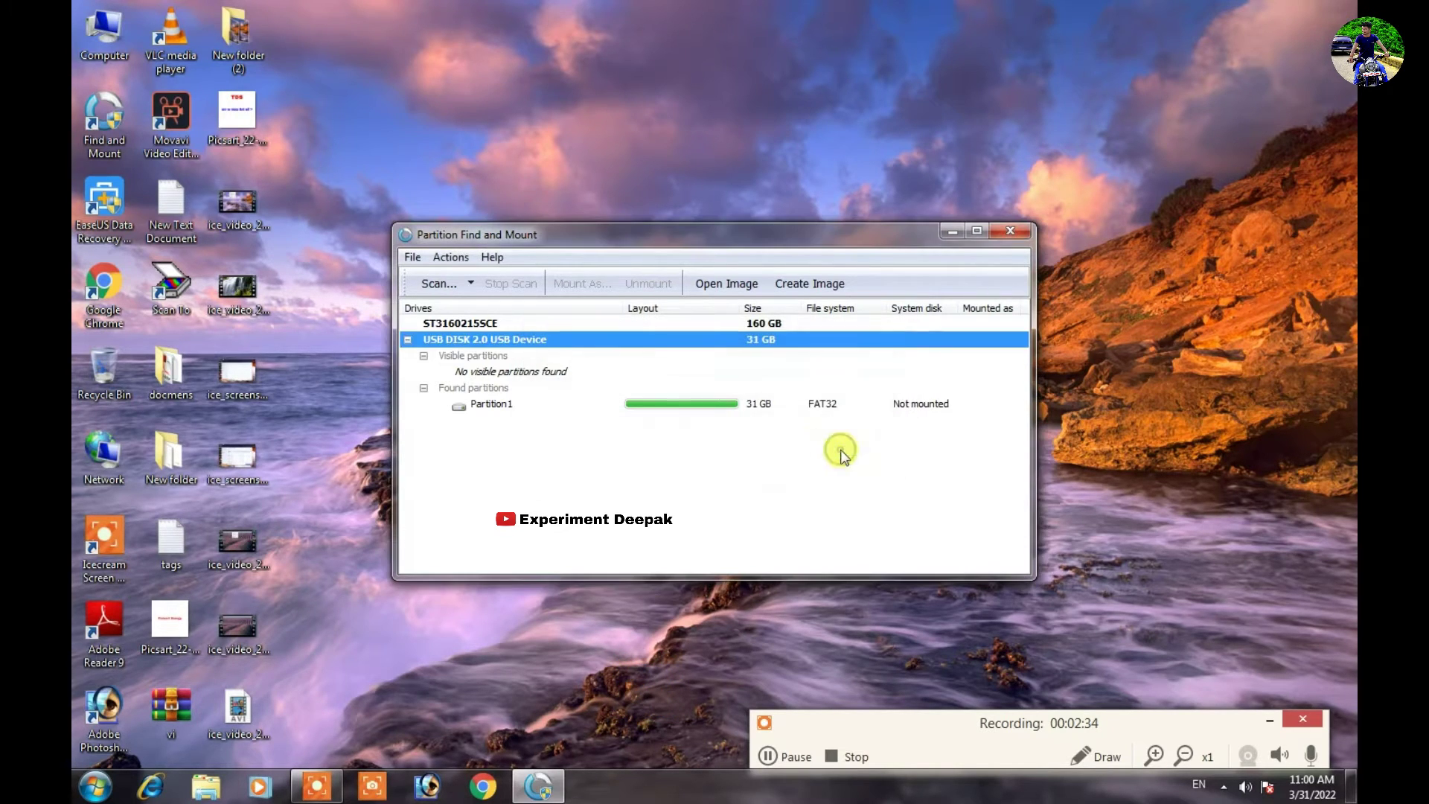
- Mount the found Partition1 with drive letter H: and have the volume open in Windows Explorer
click(746, 406)
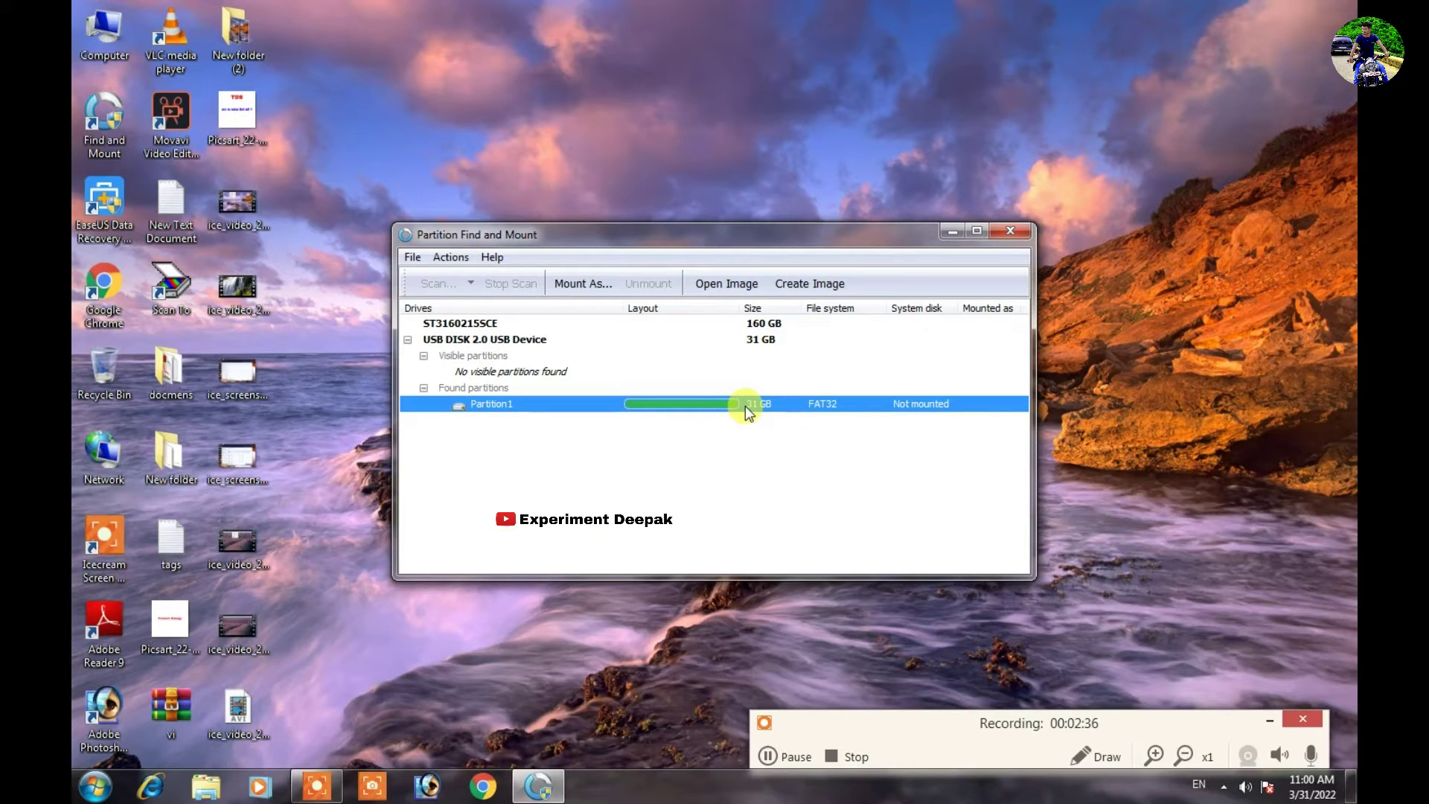
right_click(737, 402)
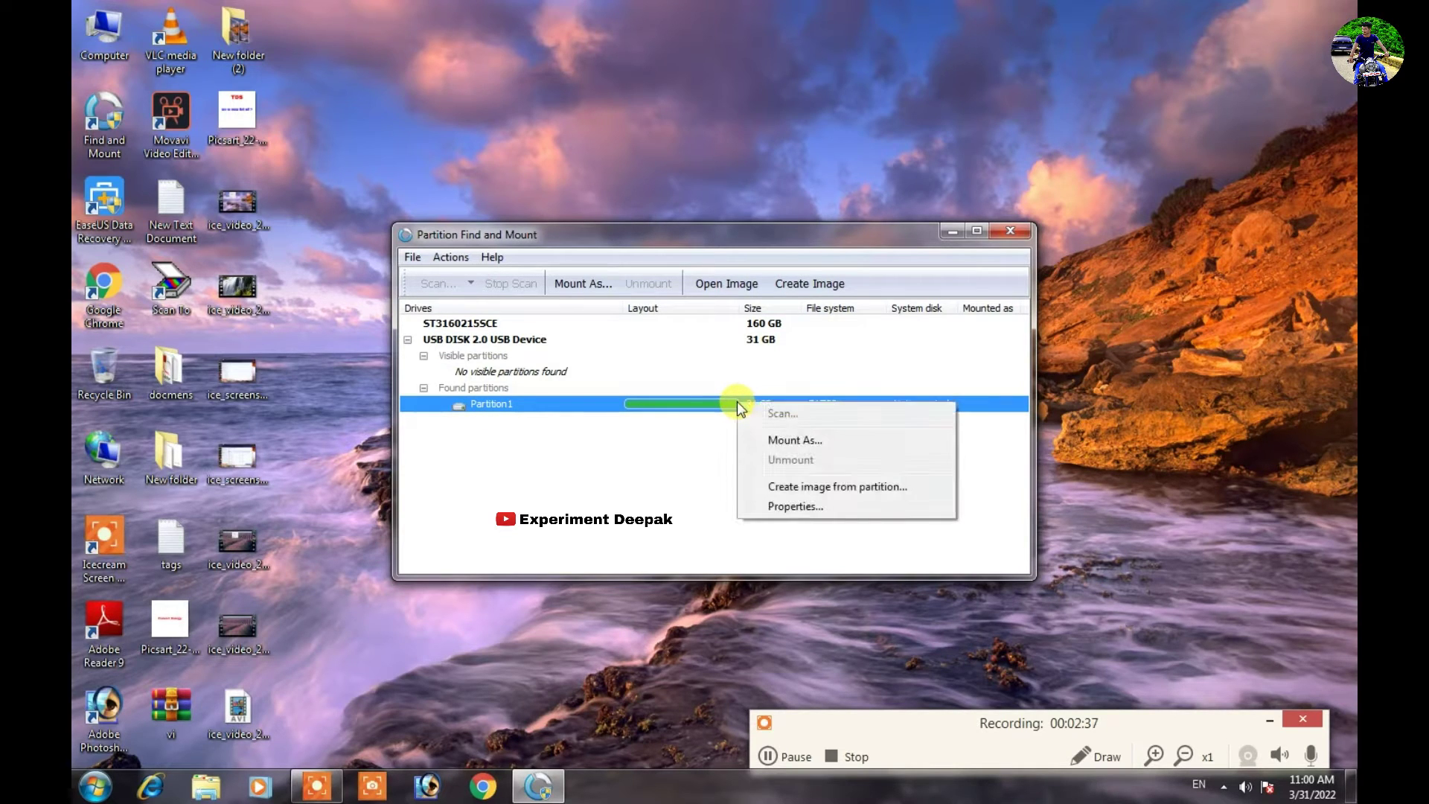
click(771, 439)
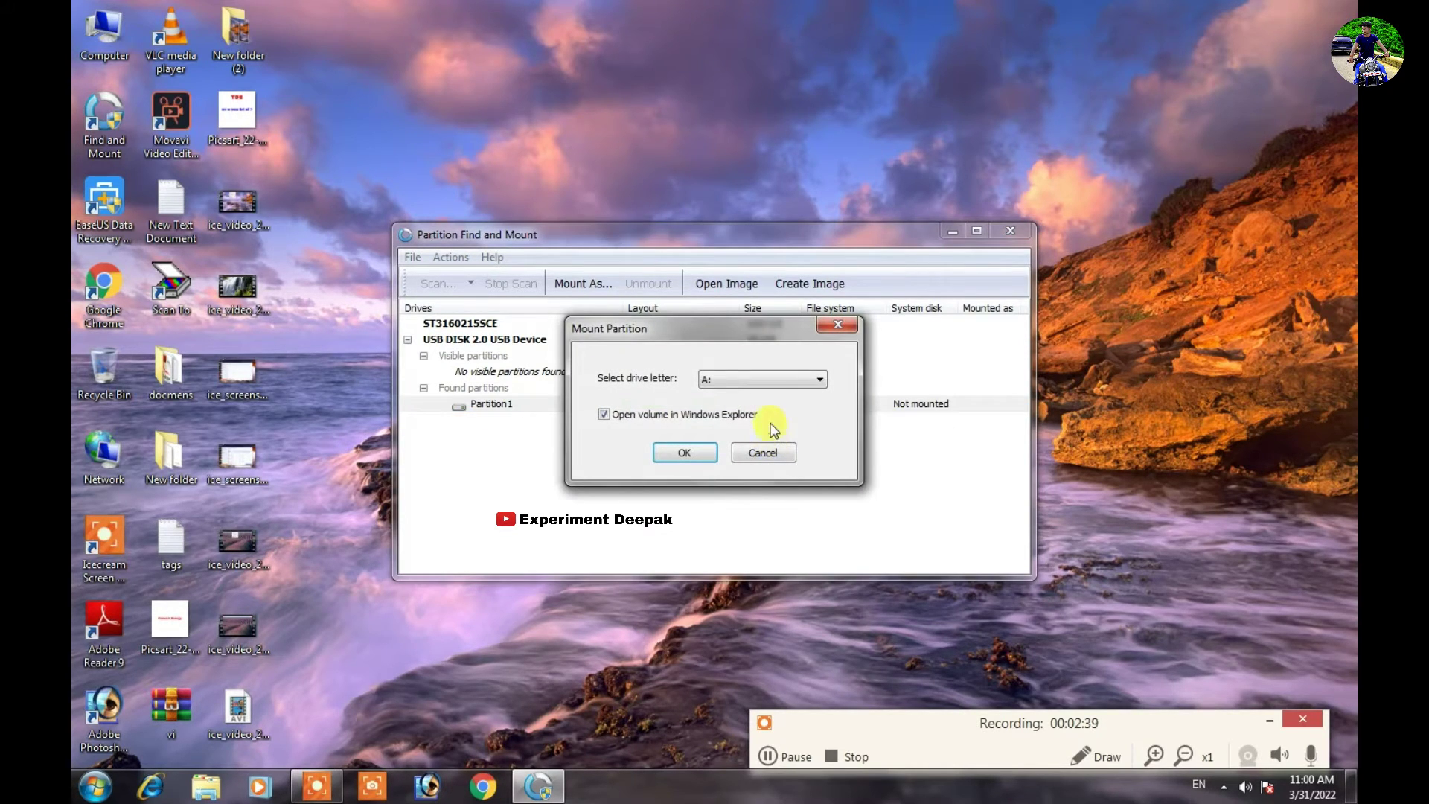
click(771, 379)
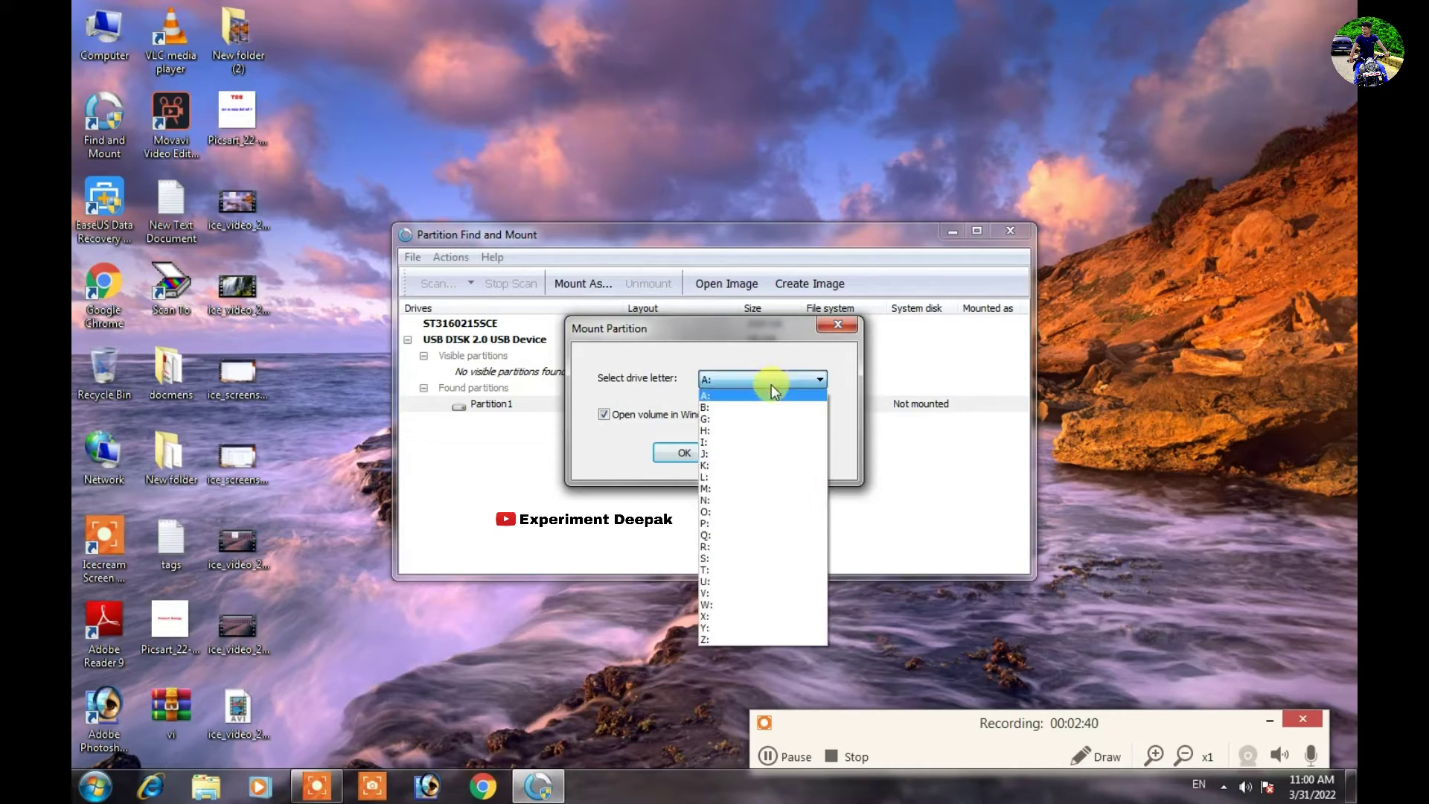
click(736, 431)
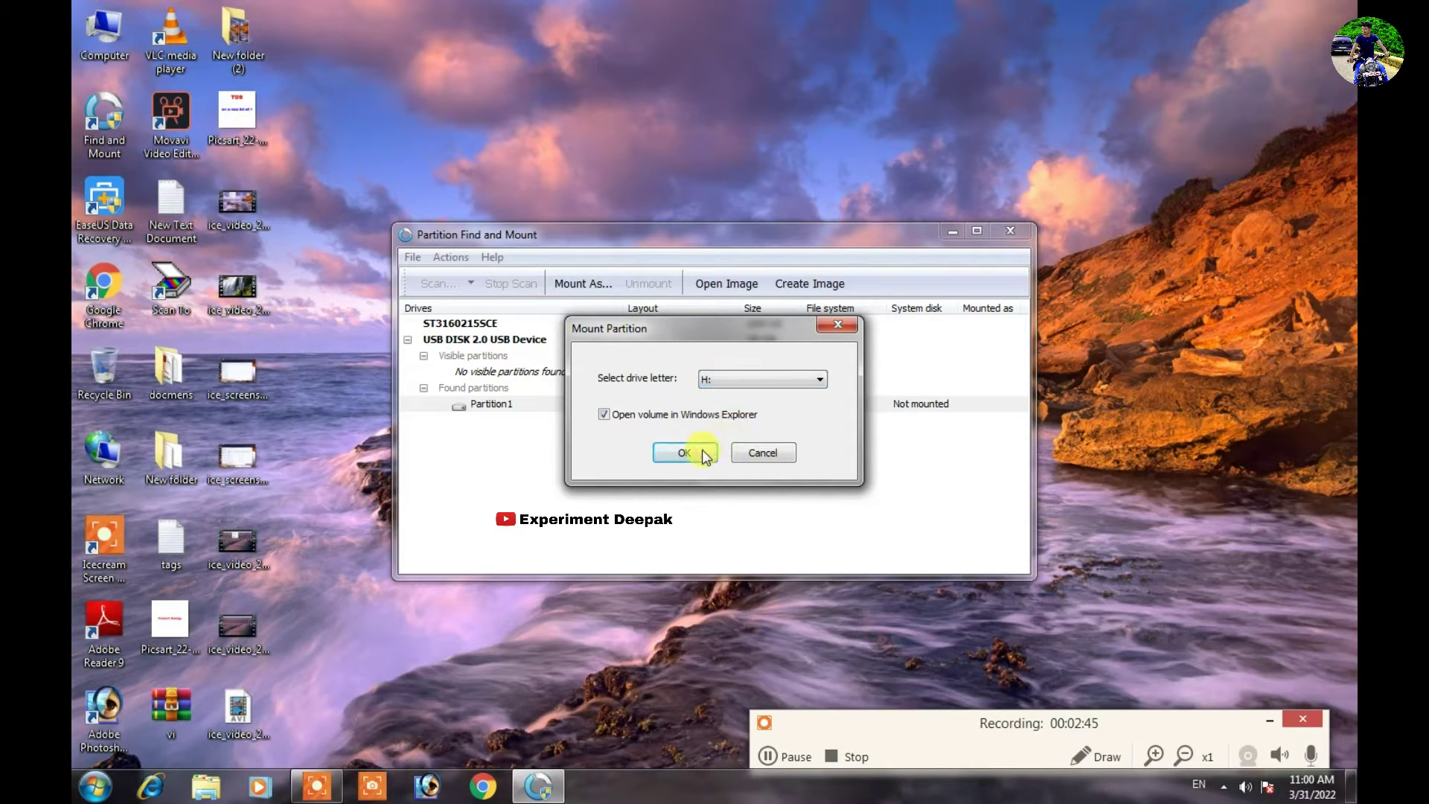
click(702, 451)
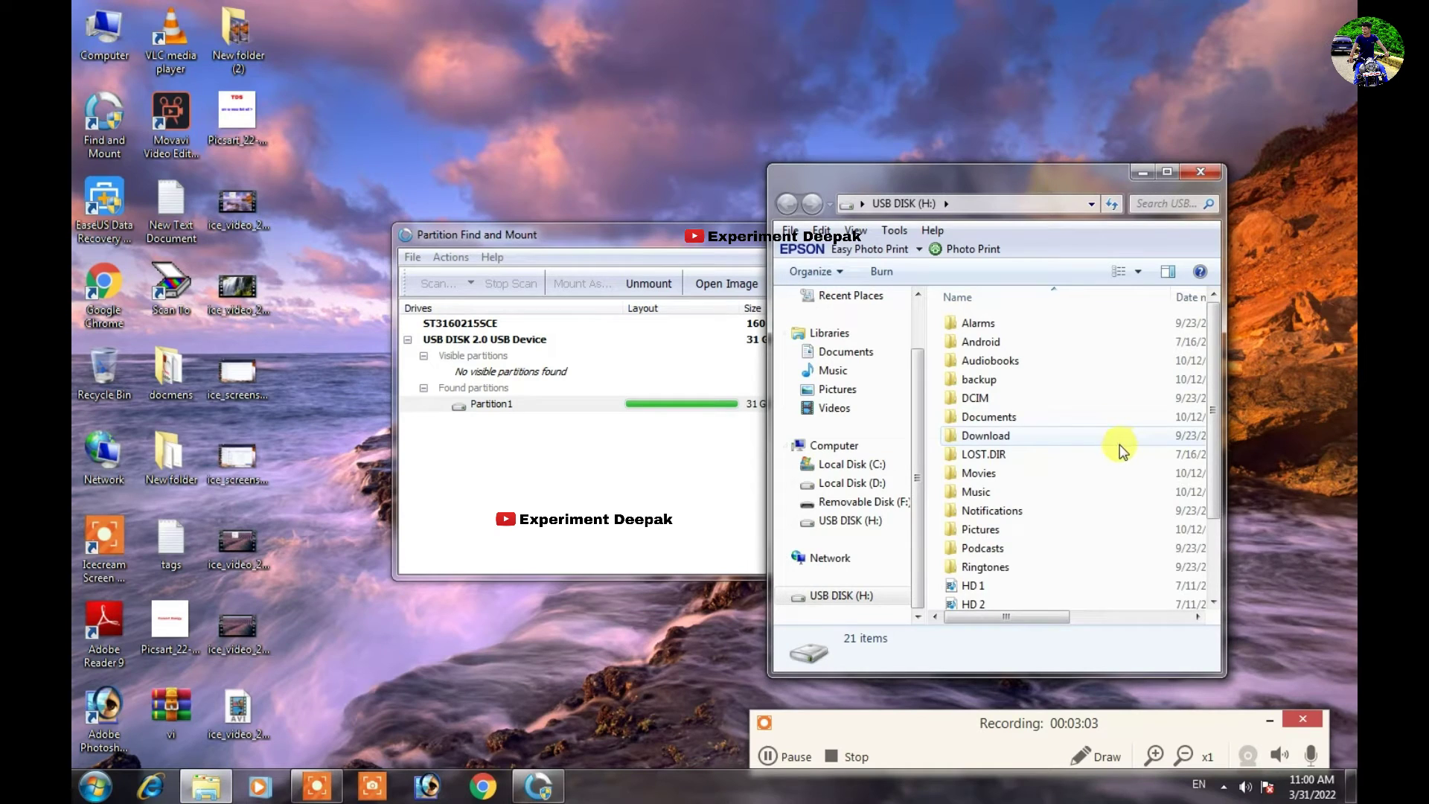
- Copy the video files HD 1 through HD 7 from USB DISK (H:)
scroll(1121, 442, down, 2)
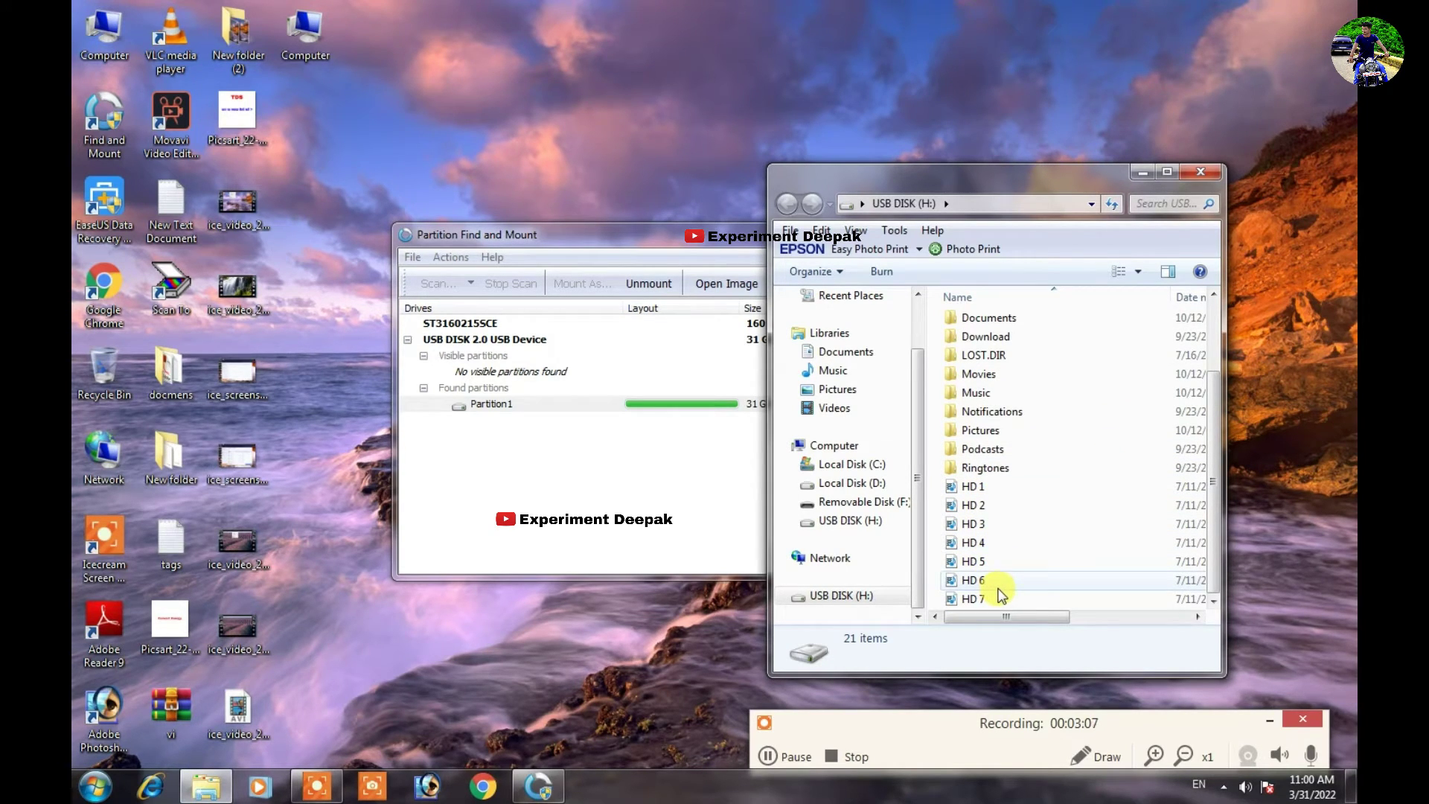
mouse_move(1001, 594)
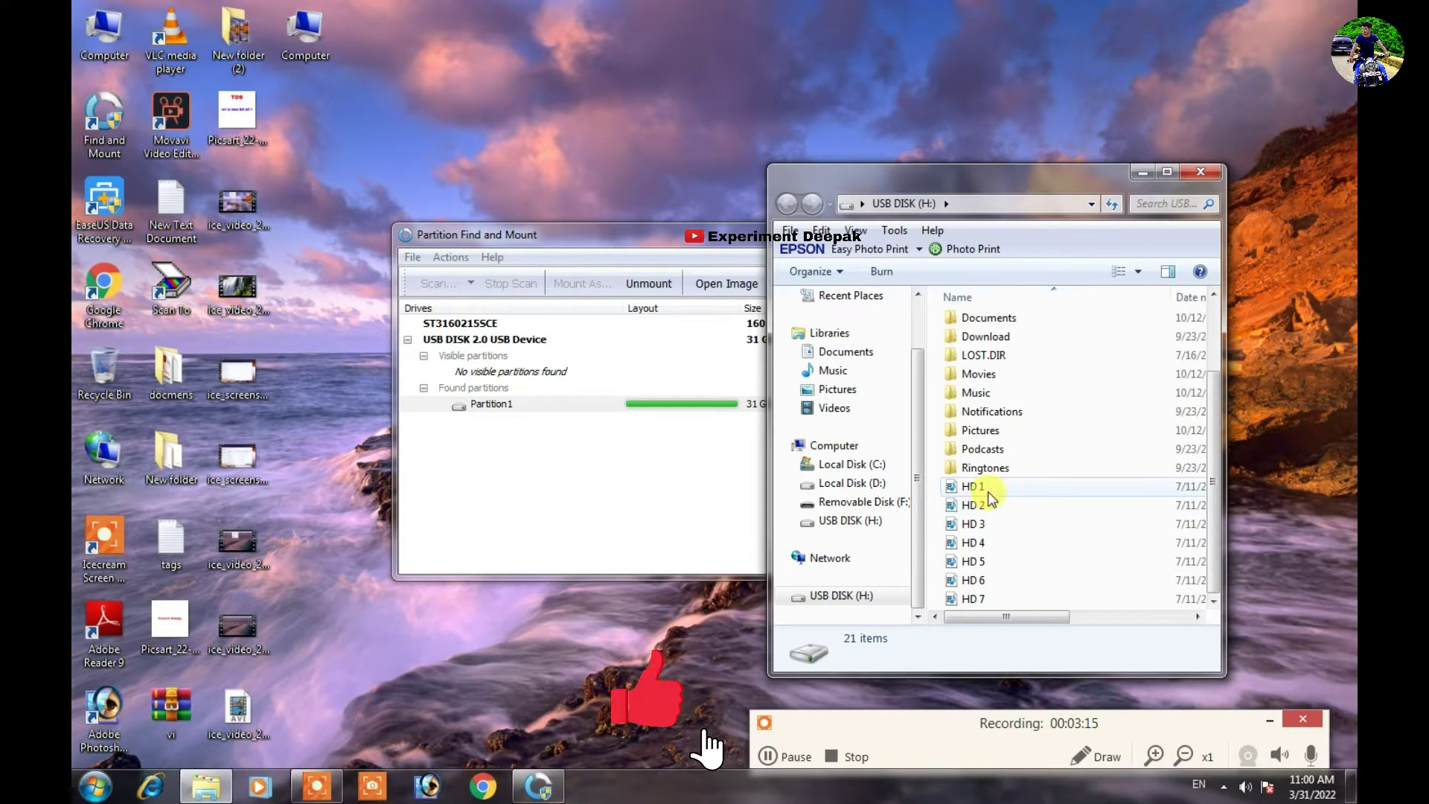
click(939, 486)
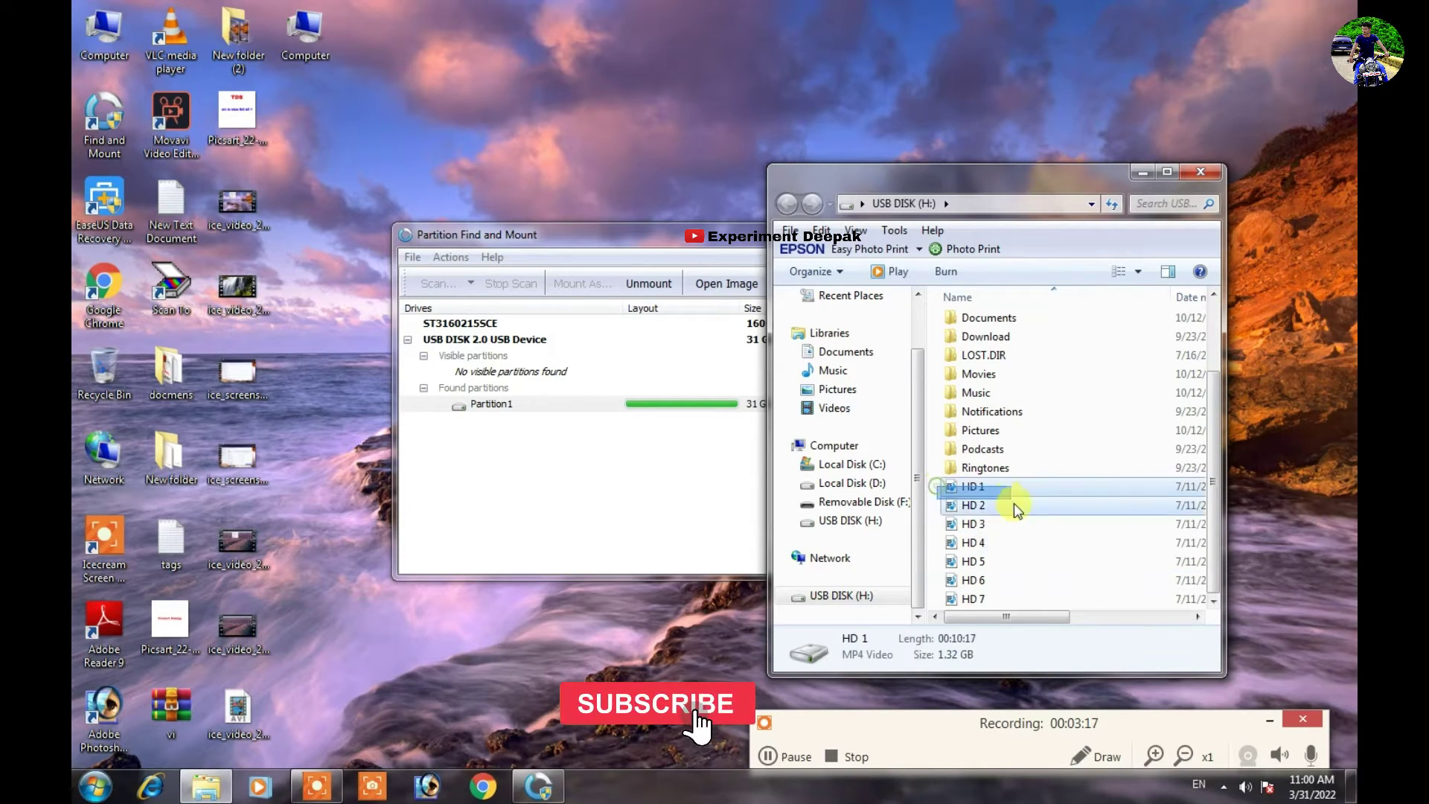
shift+click(1043, 600)
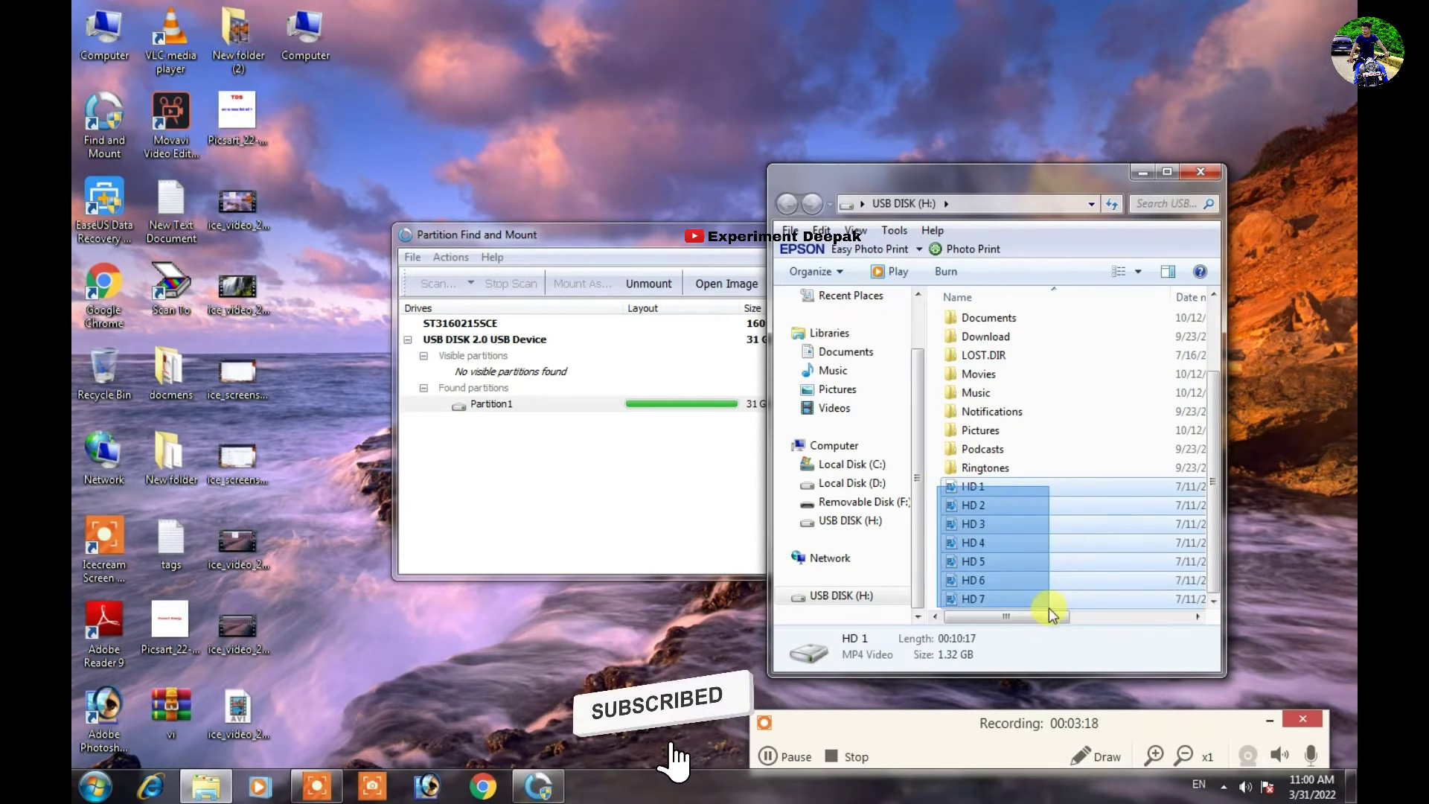
double_click(1002, 507)
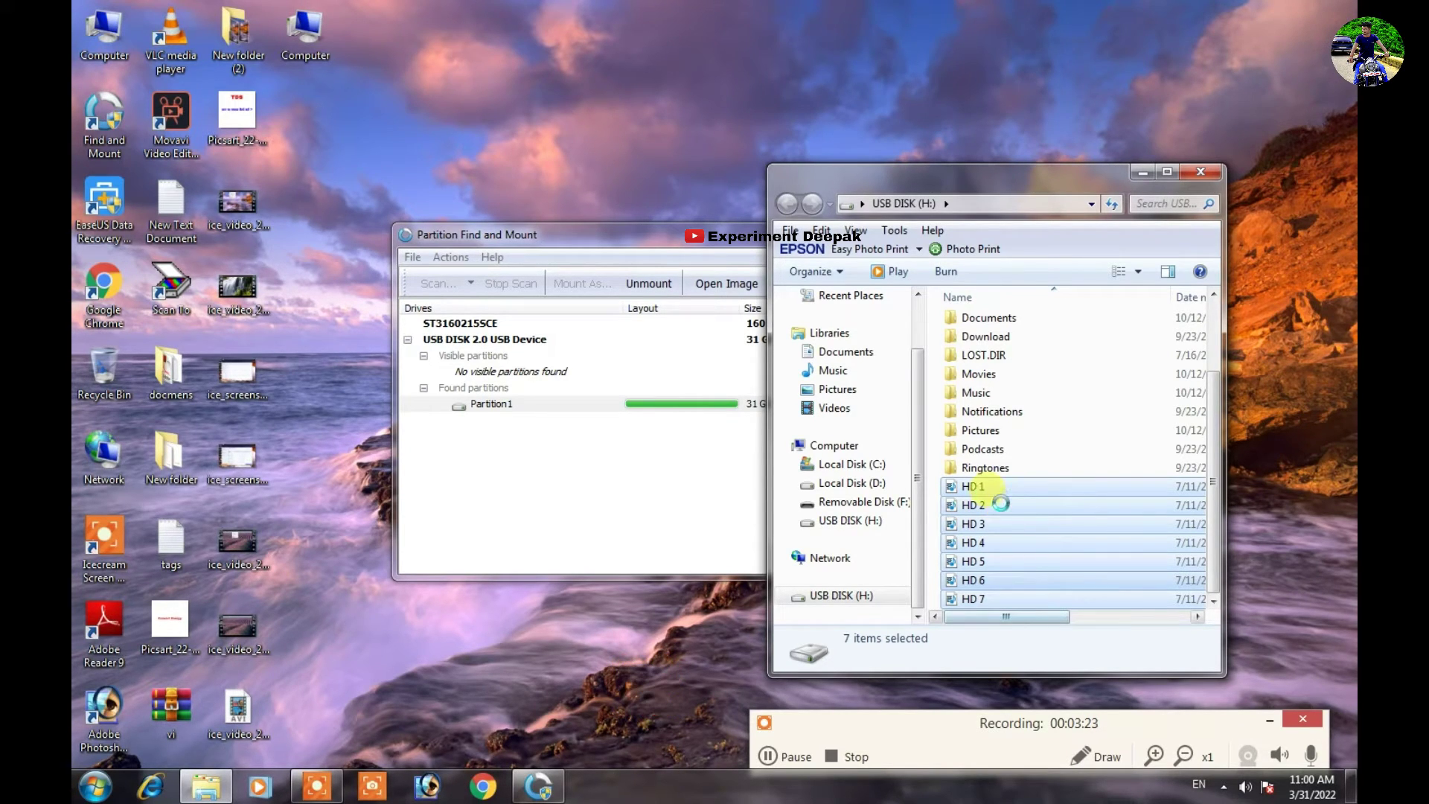
right_click(1005, 509)
click(1039, 441)
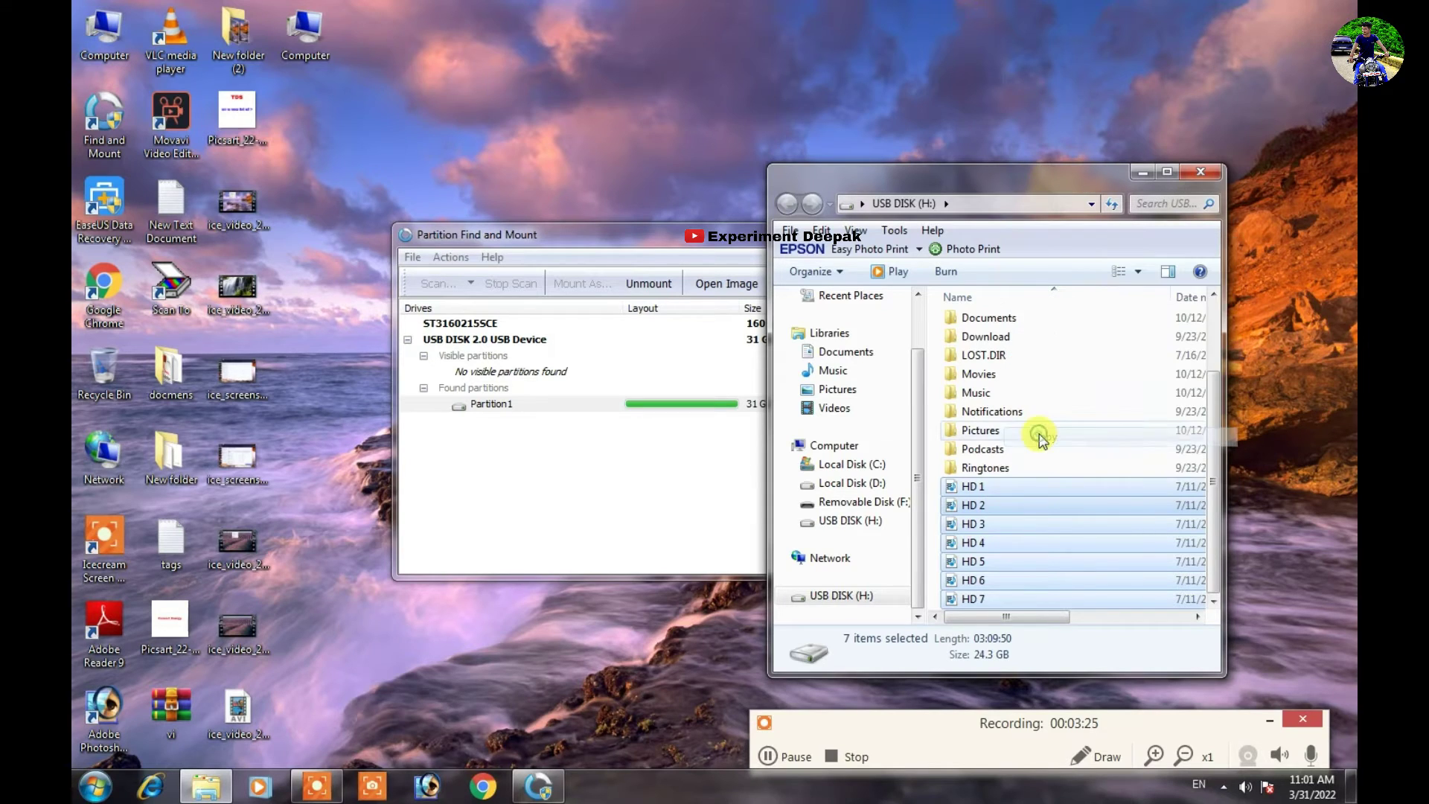
- Create a new folder on the desktop and name it 123456789
right_click(342, 111)
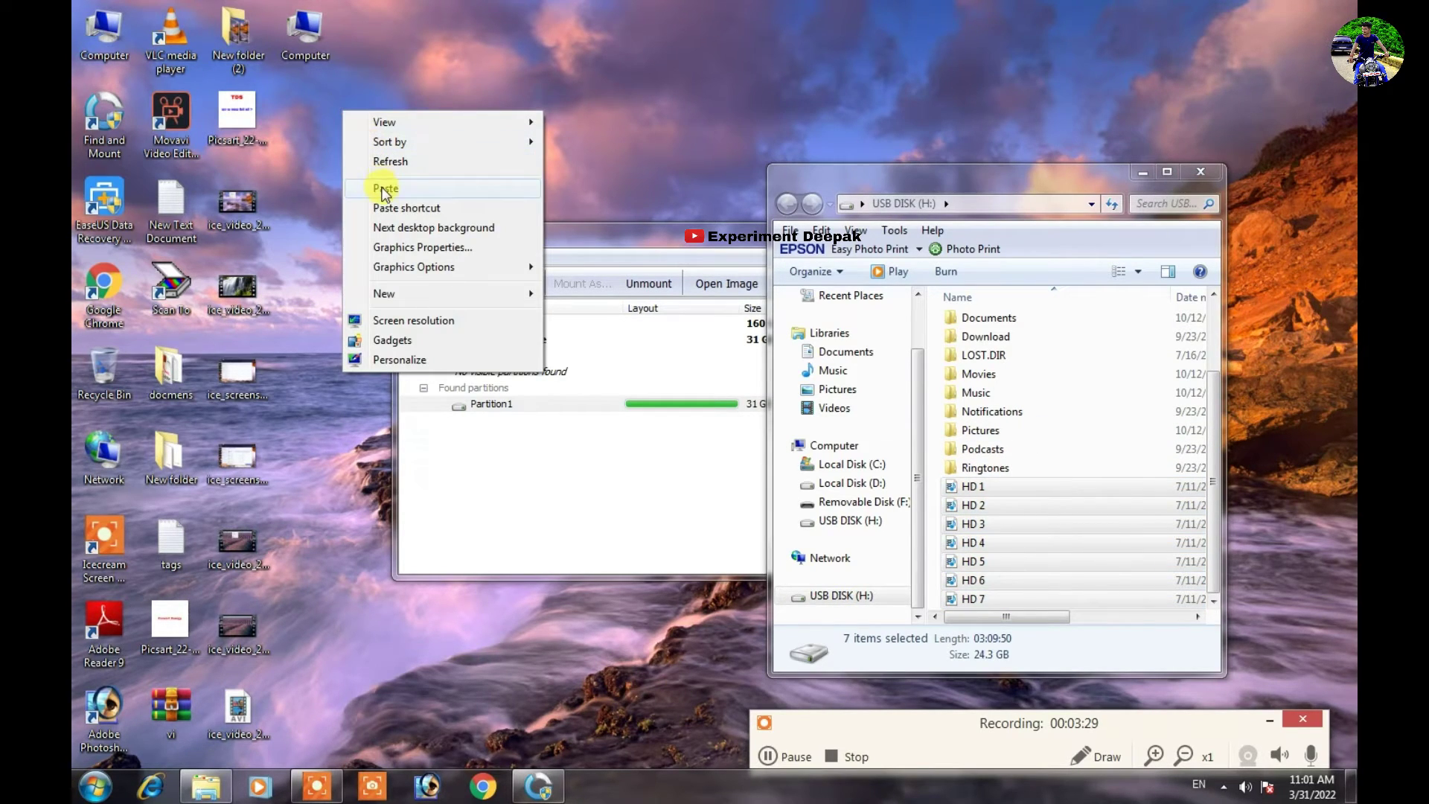
right_click(320, 108)
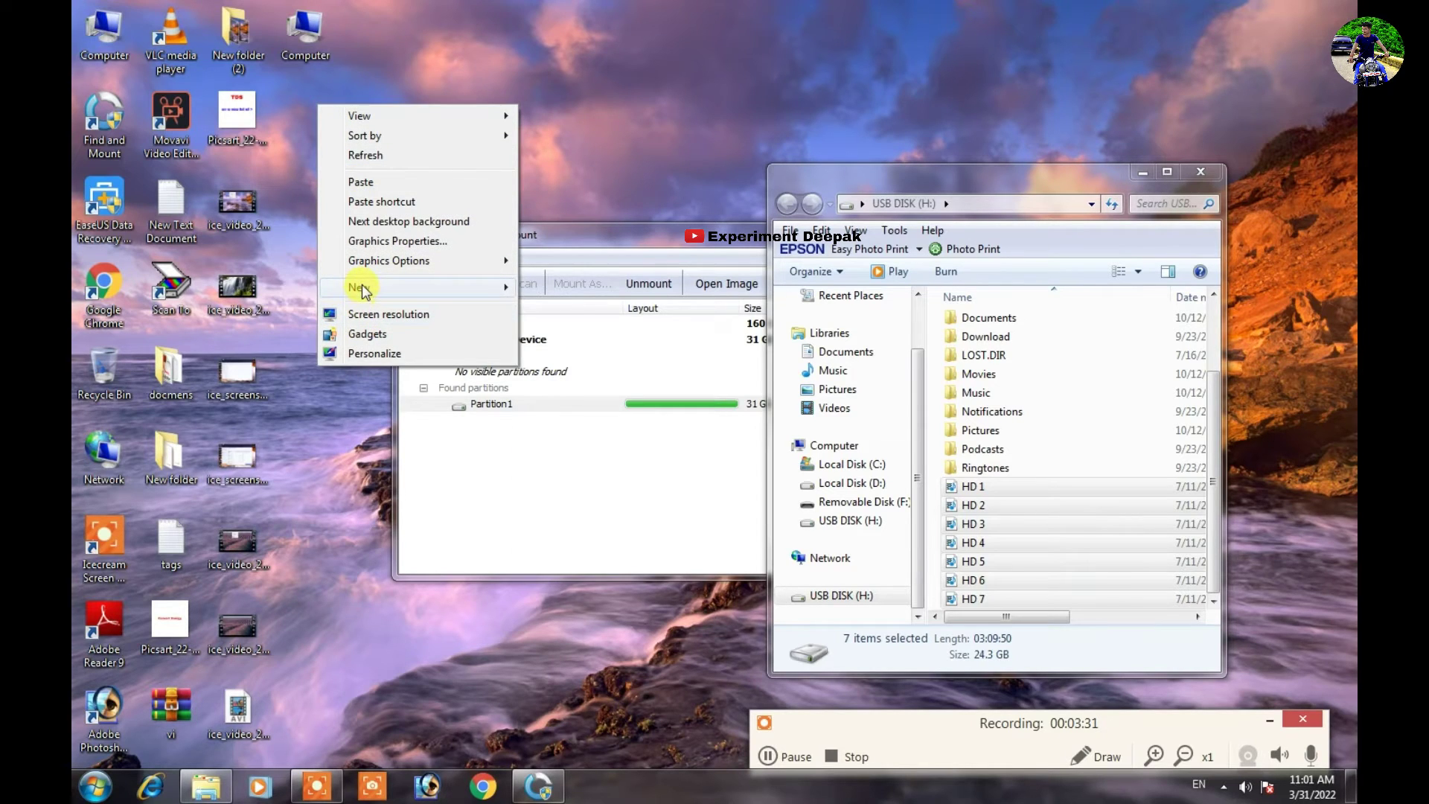
mouse_move(363, 291)
click(564, 289)
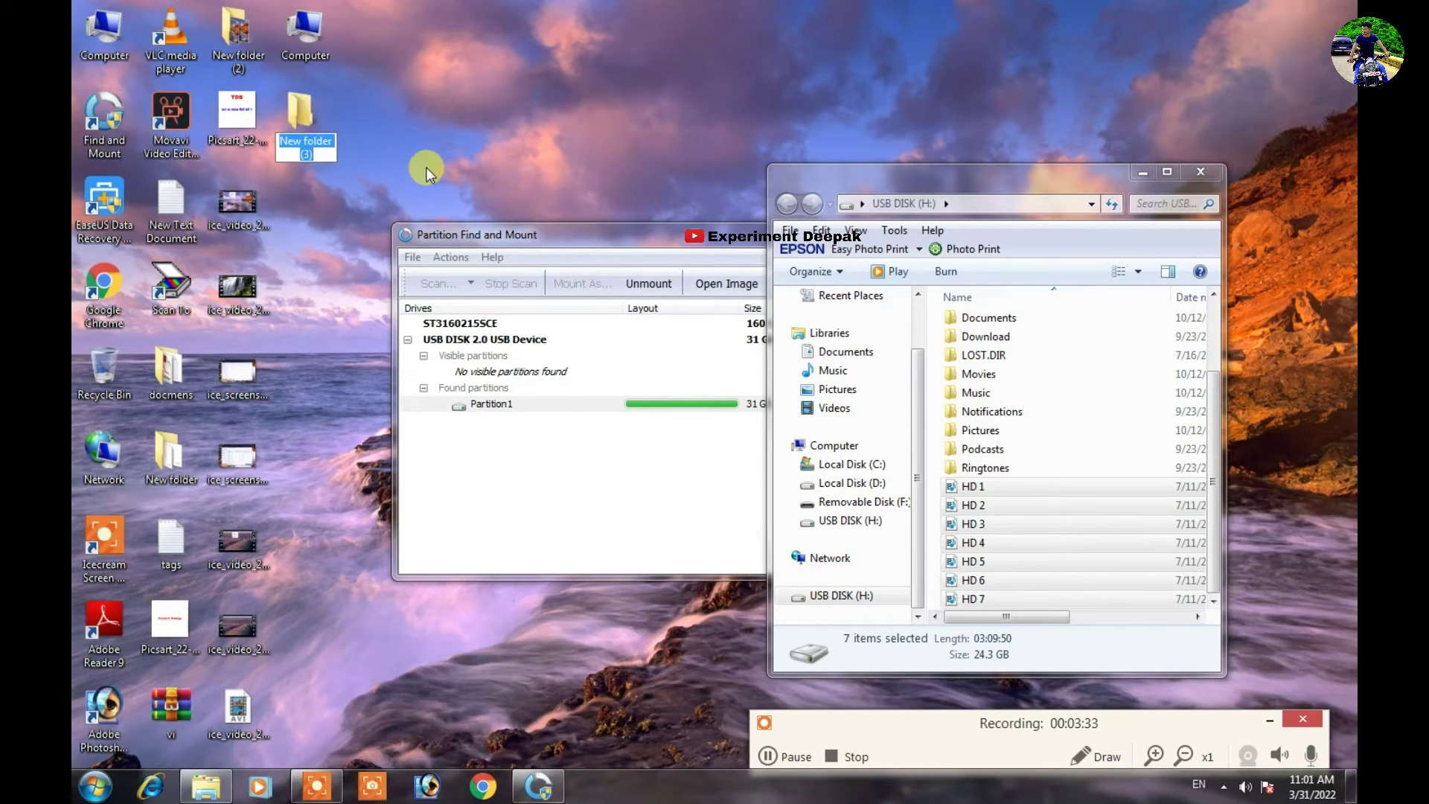
text(1234)
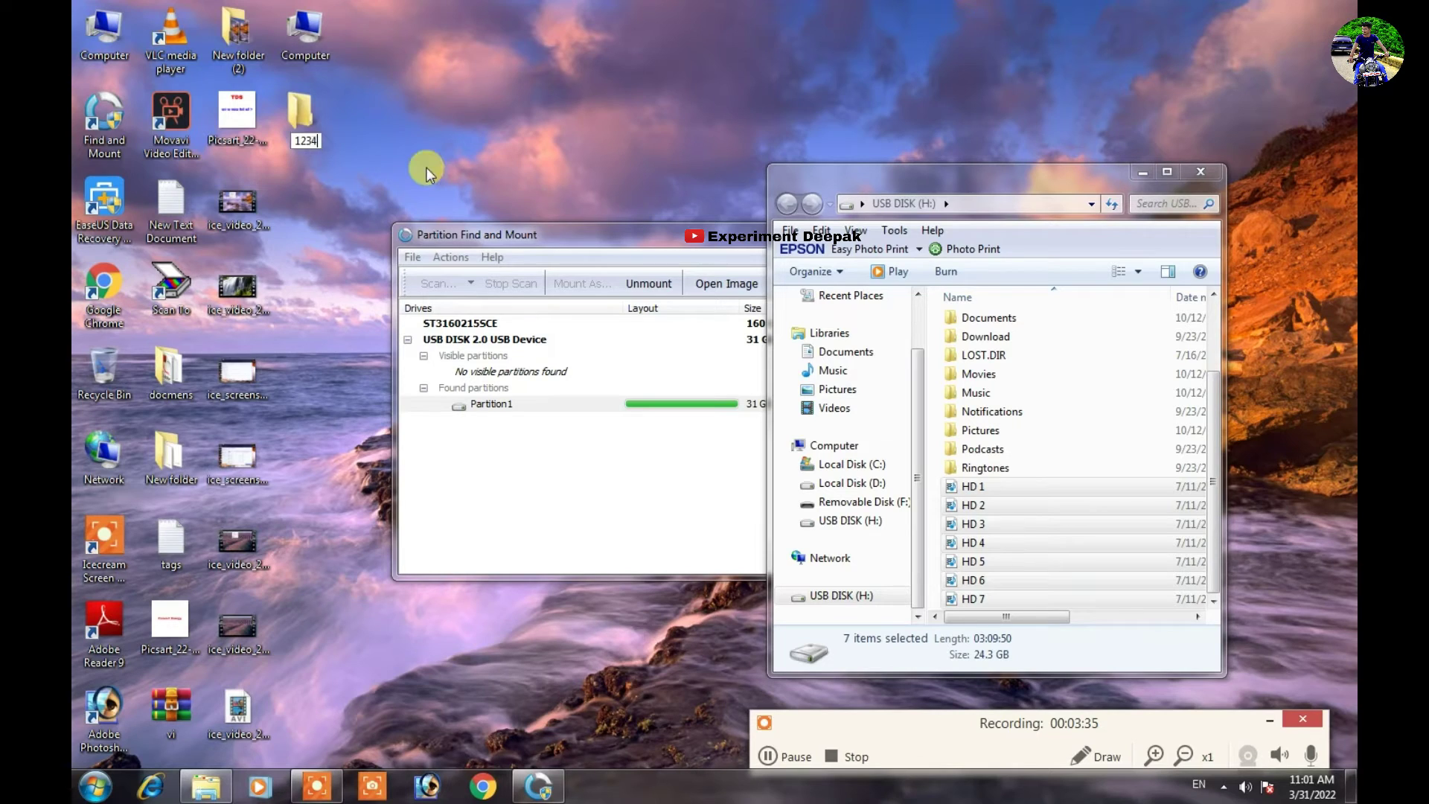
text(56789)
key(Return)
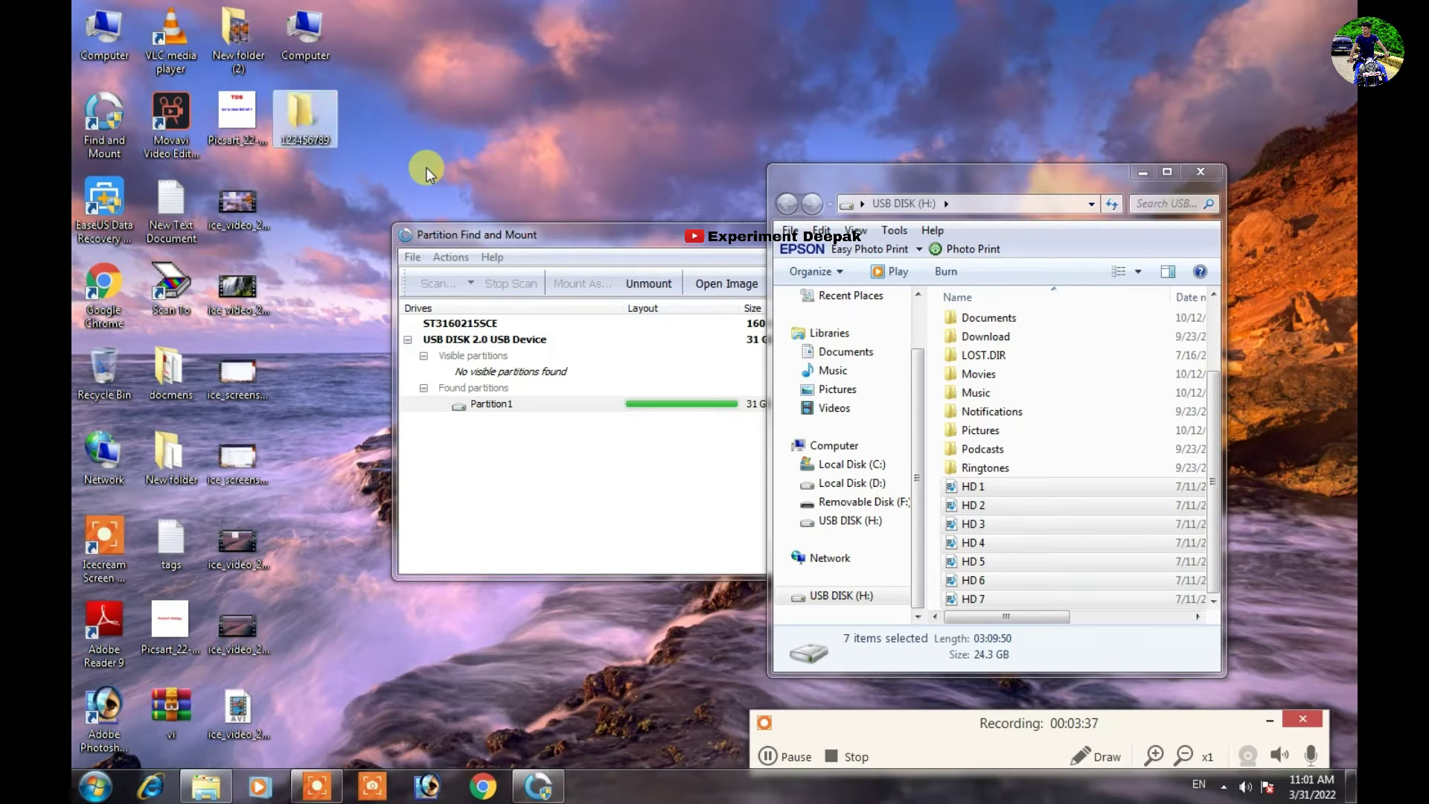
- Open the 123456789 folder and paste the copied HD video files into it
double_click(303, 124)
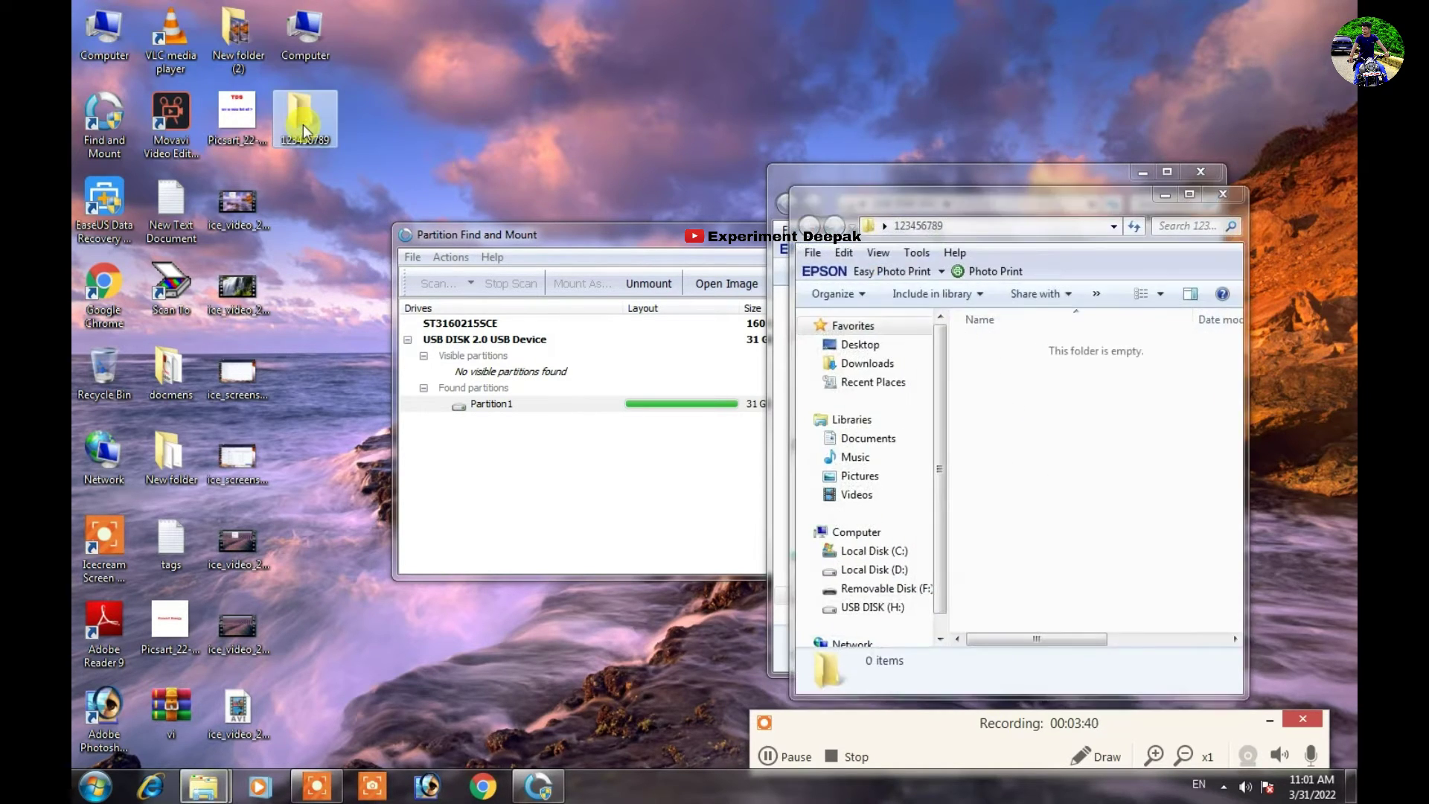
right_click(1079, 430)
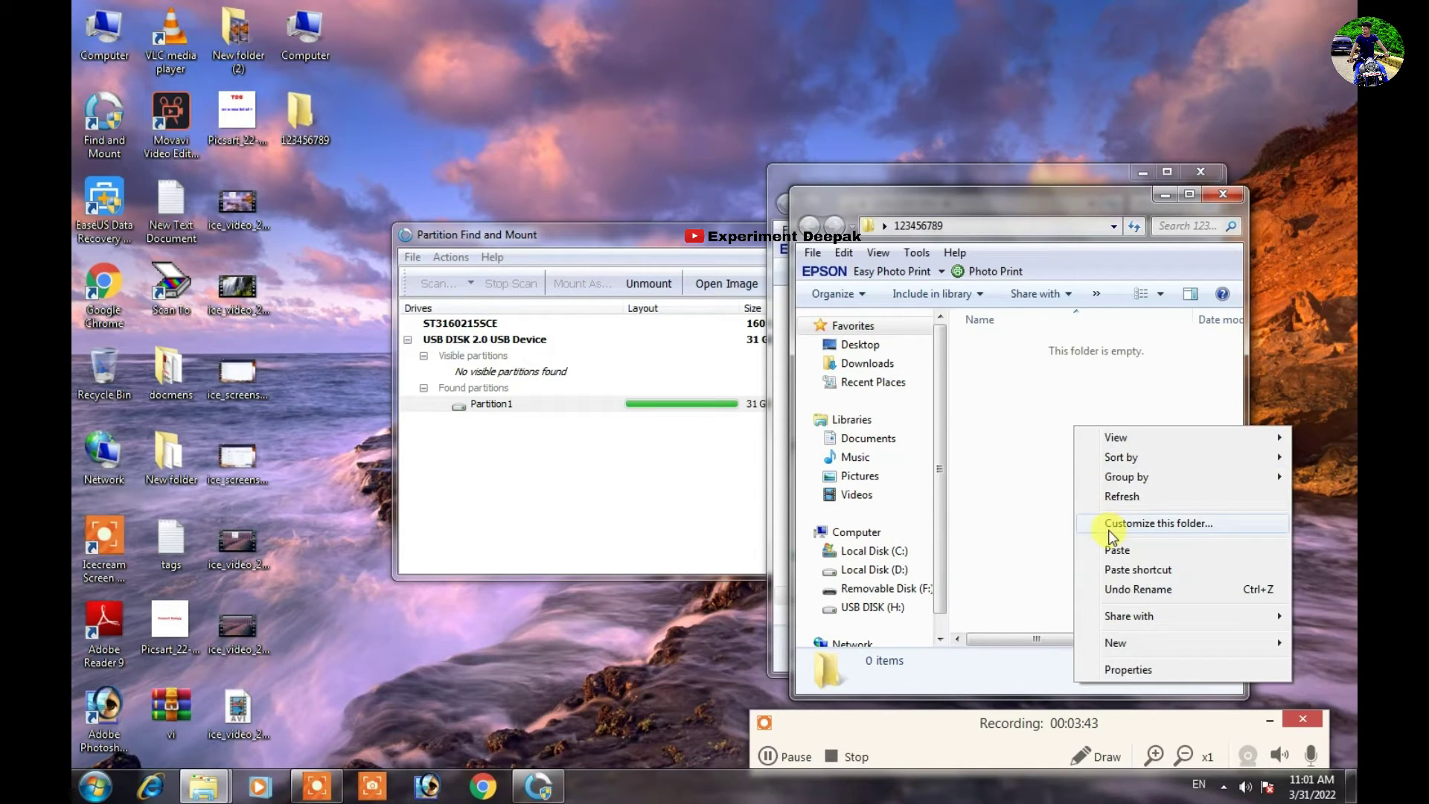
click(1114, 549)
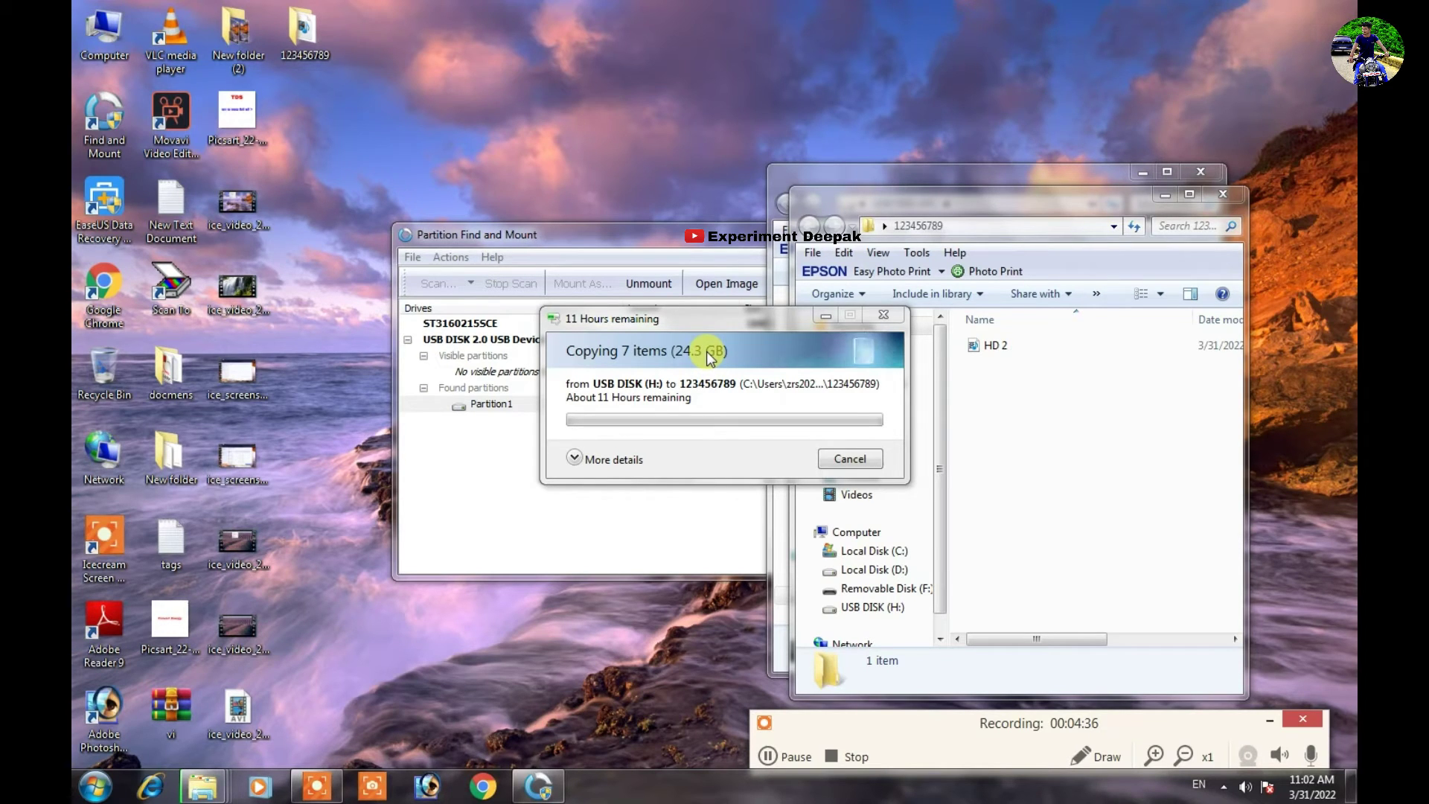
right_click(542, 44)
click(570, 94)
right_click(538, 44)
click(583, 95)
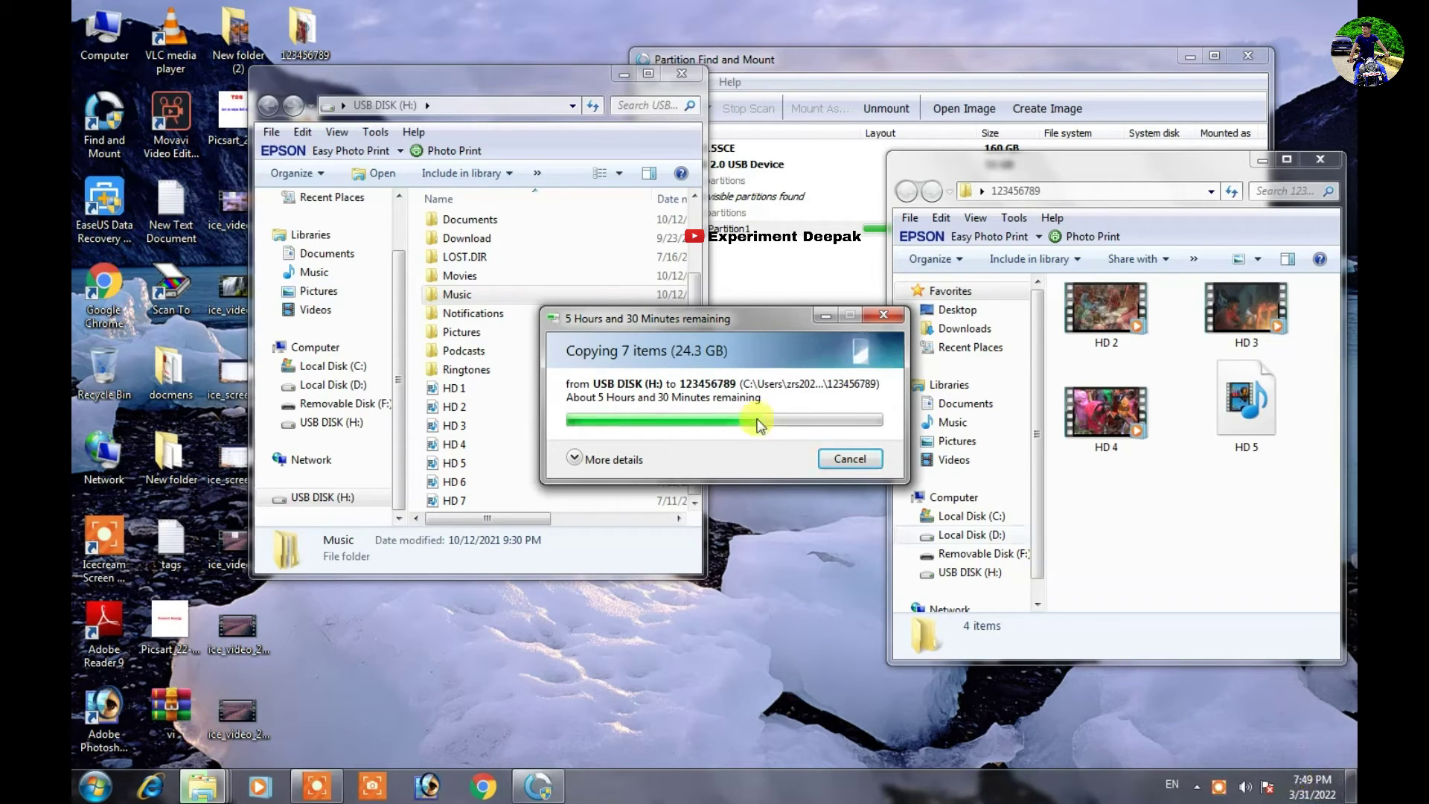
right_click(412, 2)
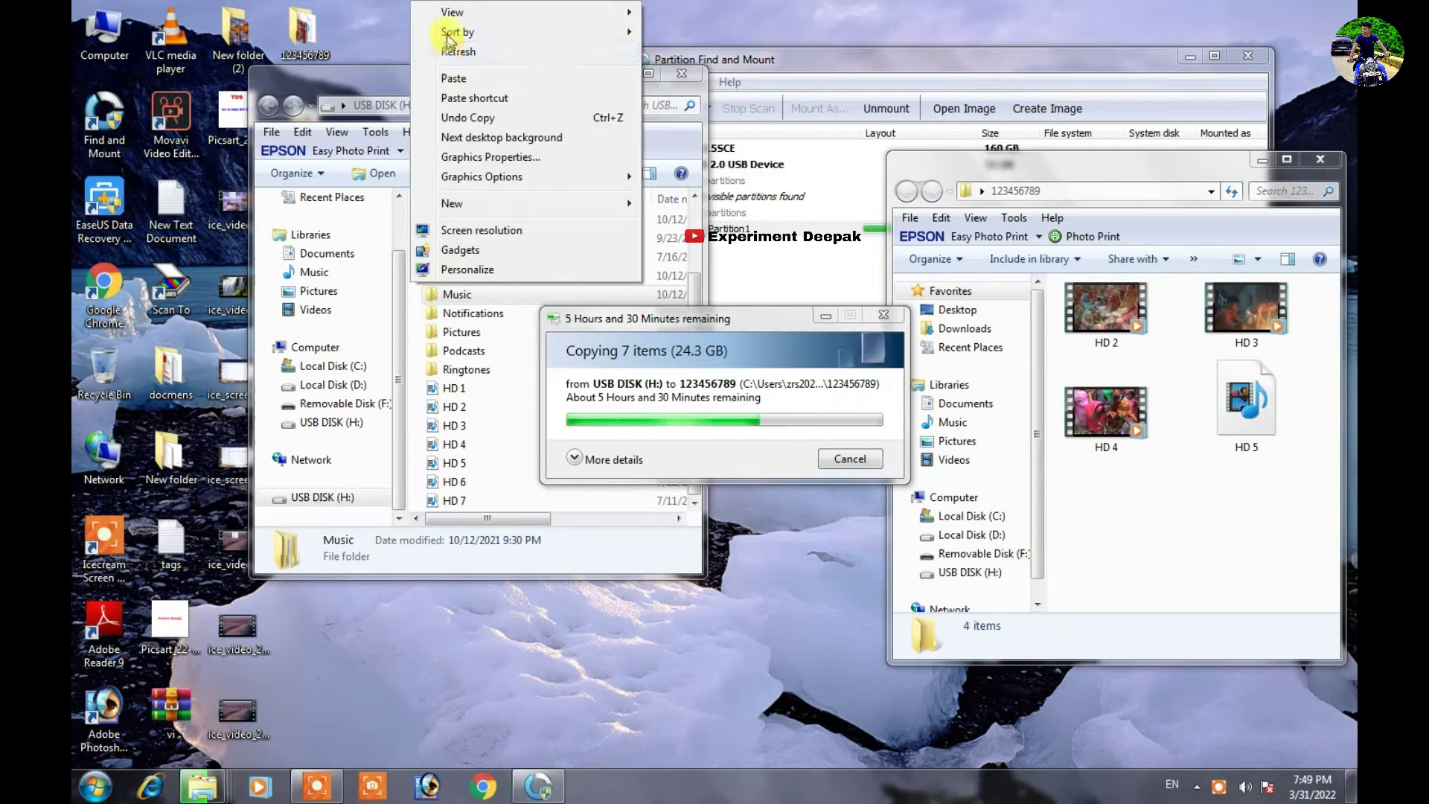
key(Escape)
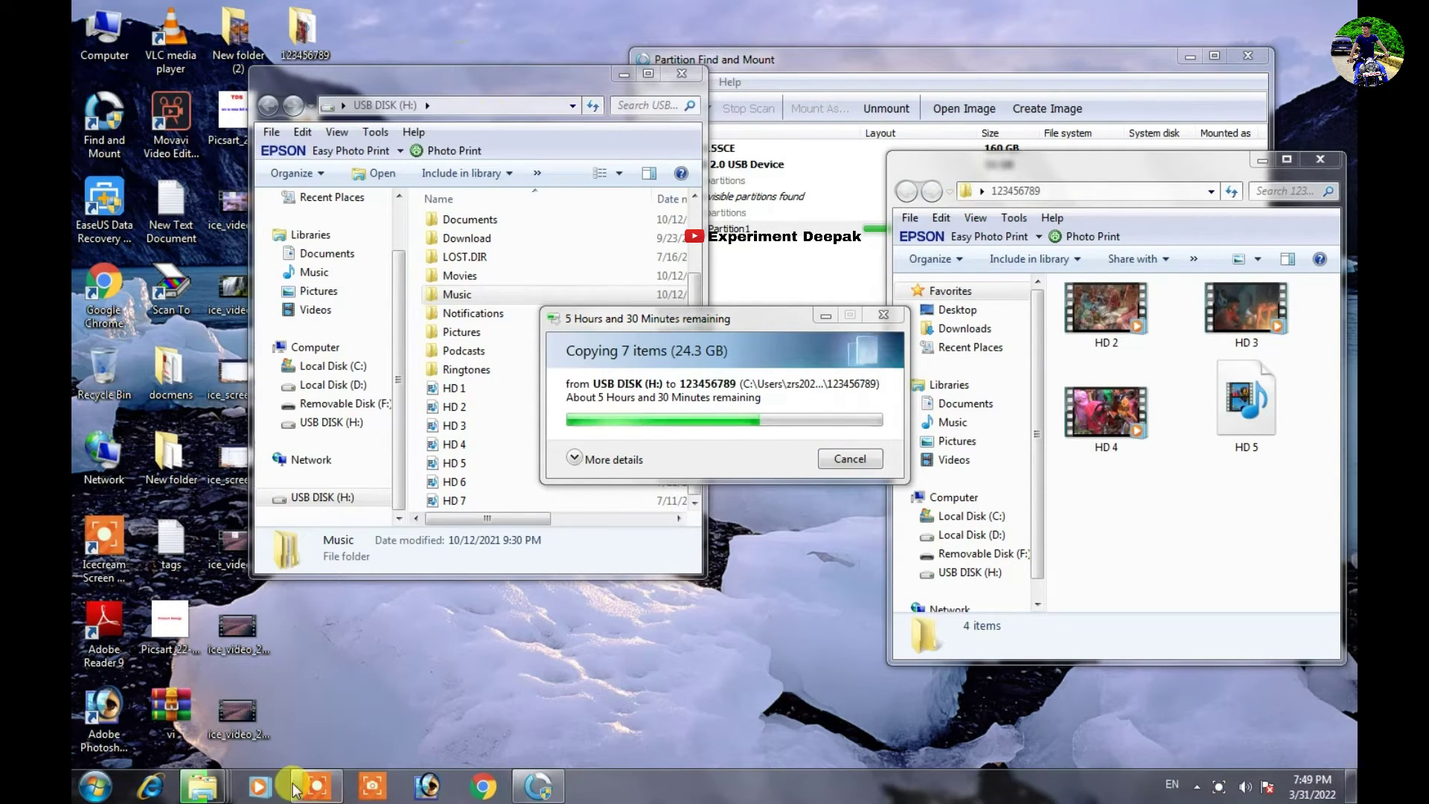
click(318, 787)
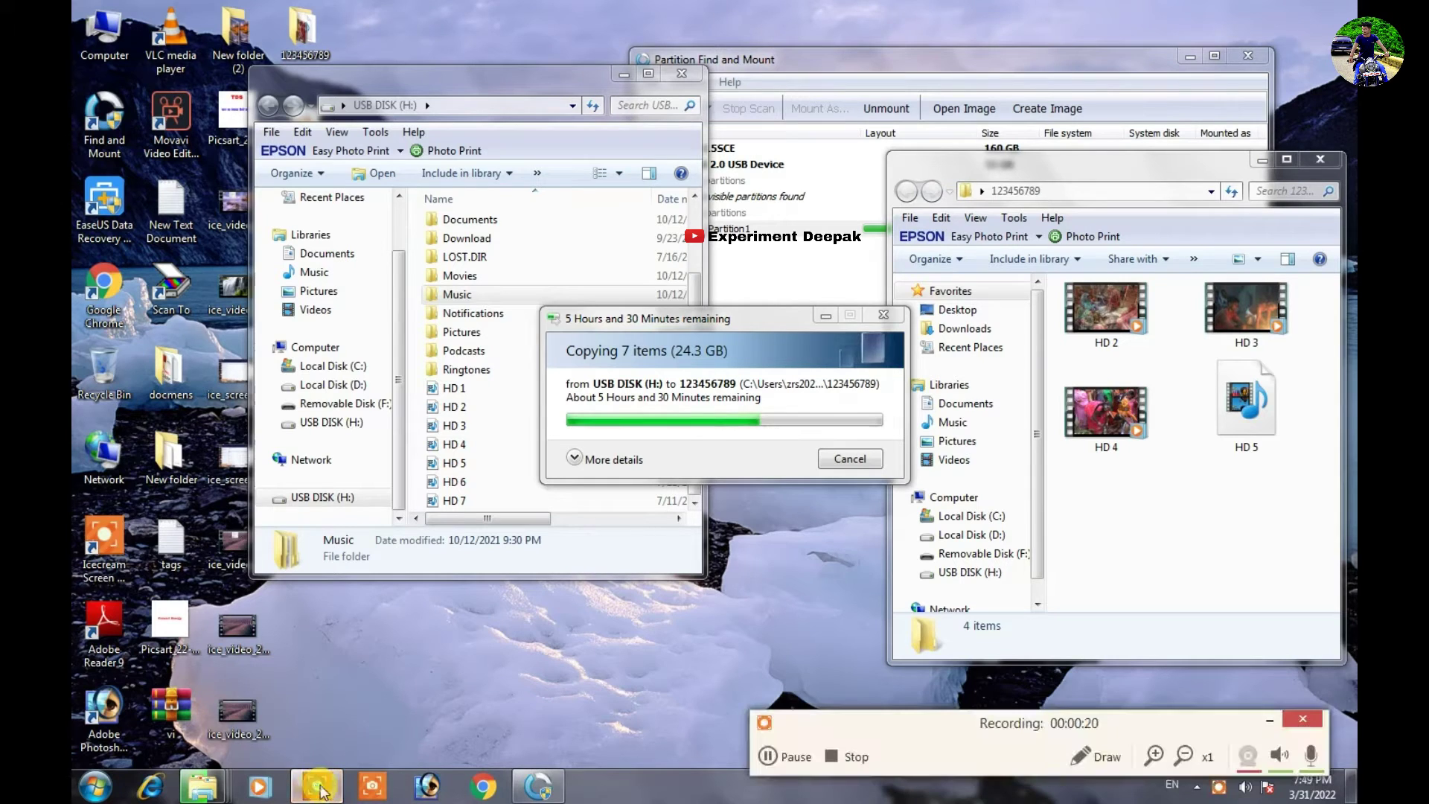
click(831, 758)
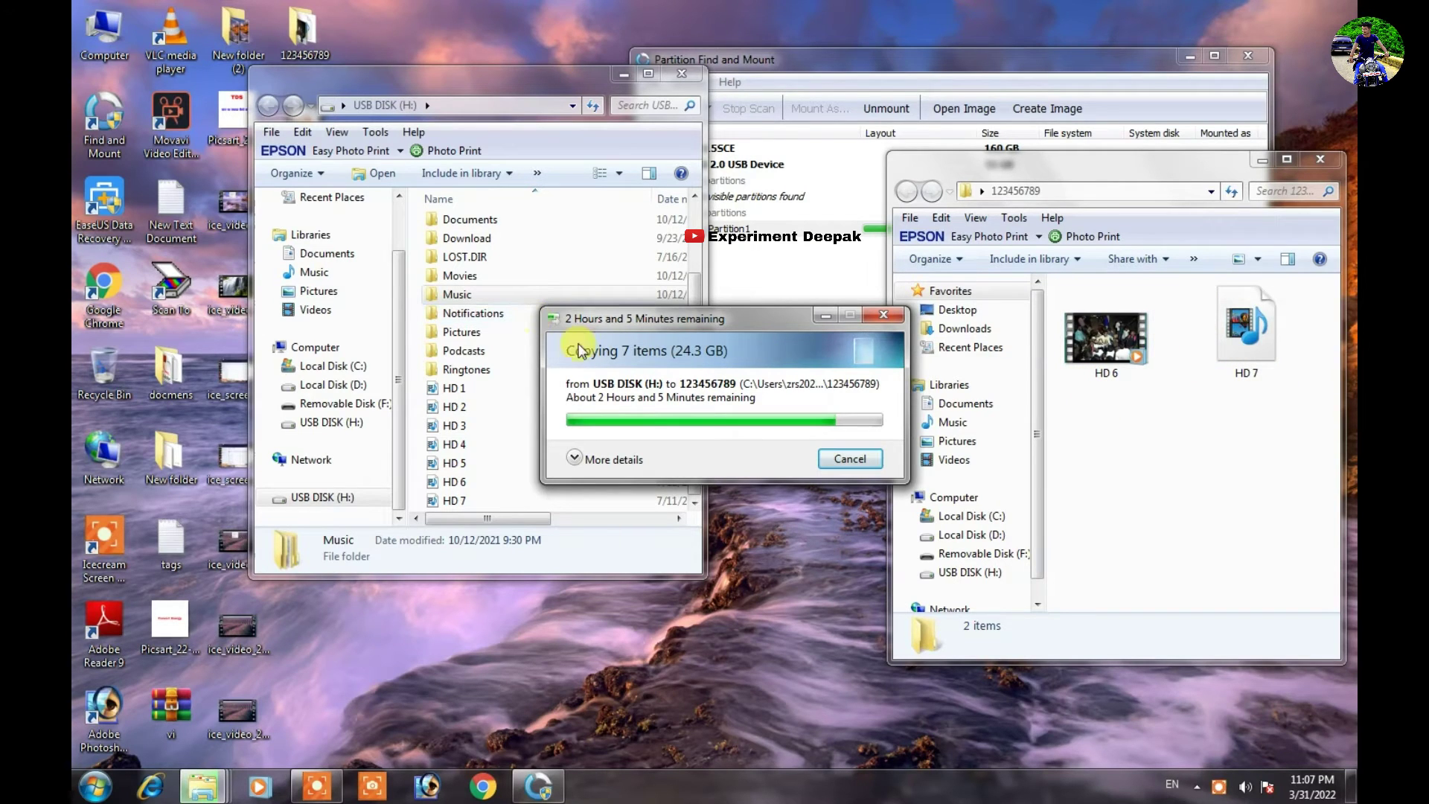
- Look through the HD video files already stored on Local Disk (D:) and close the window
click(102, 33)
double_click(102, 34)
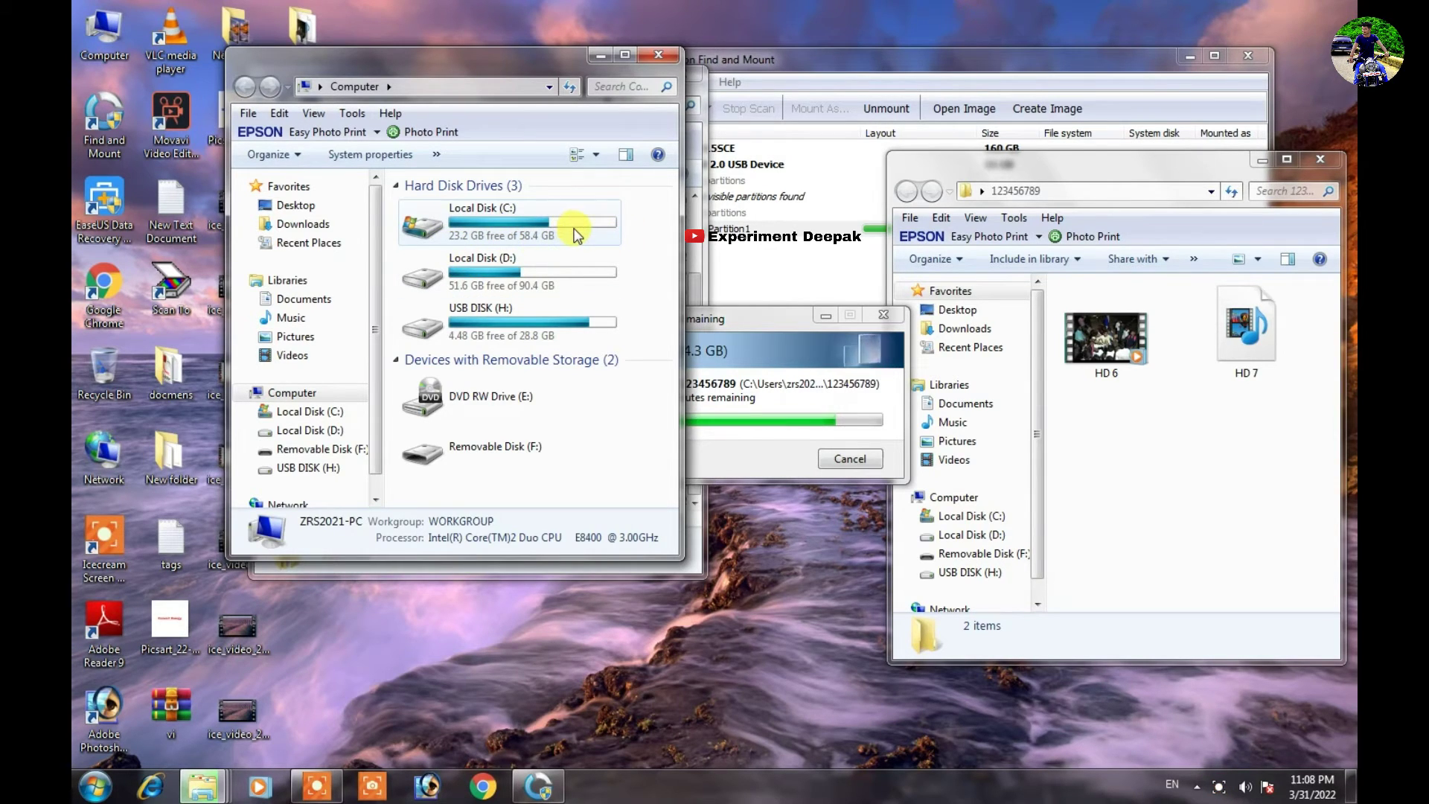
double_click(563, 282)
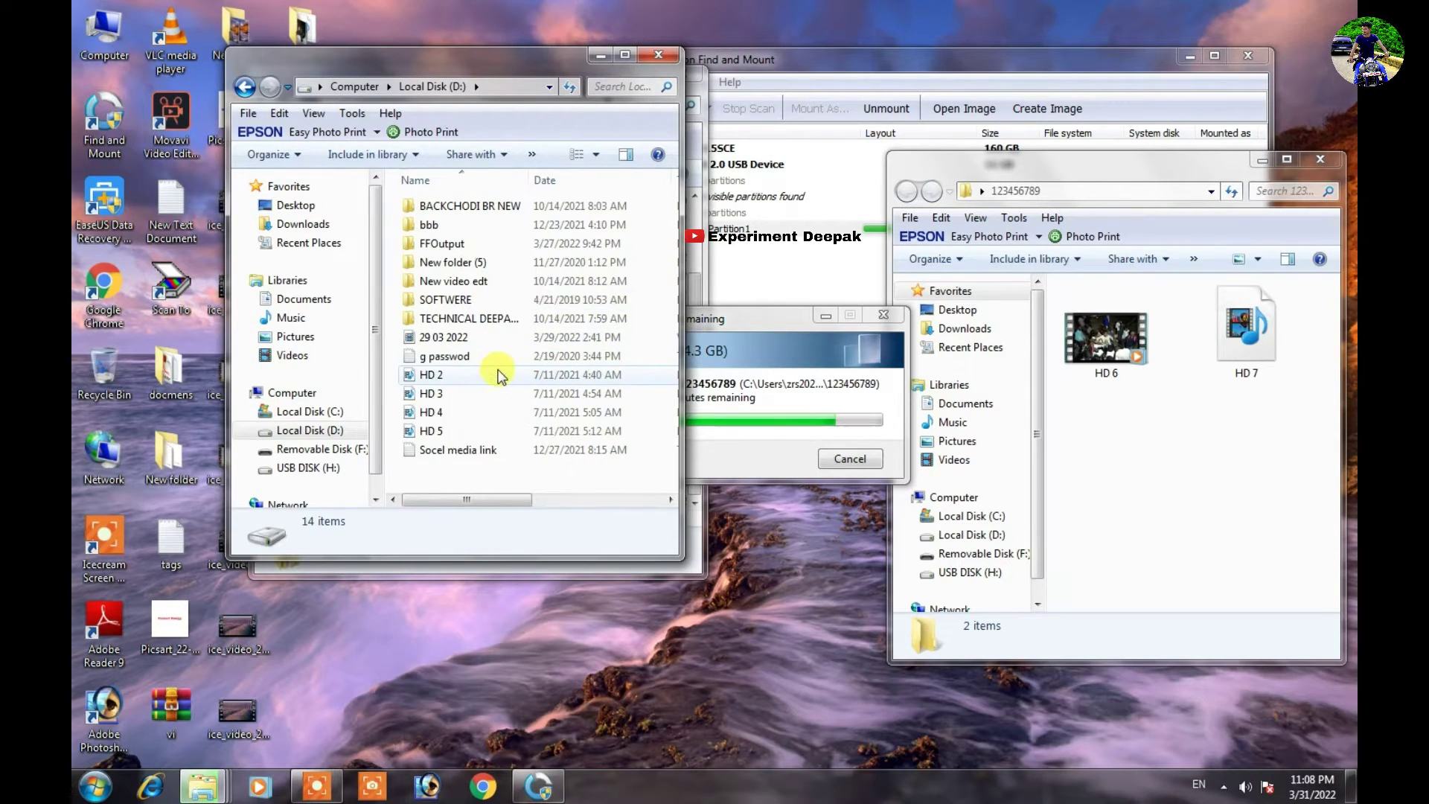
click(429, 393)
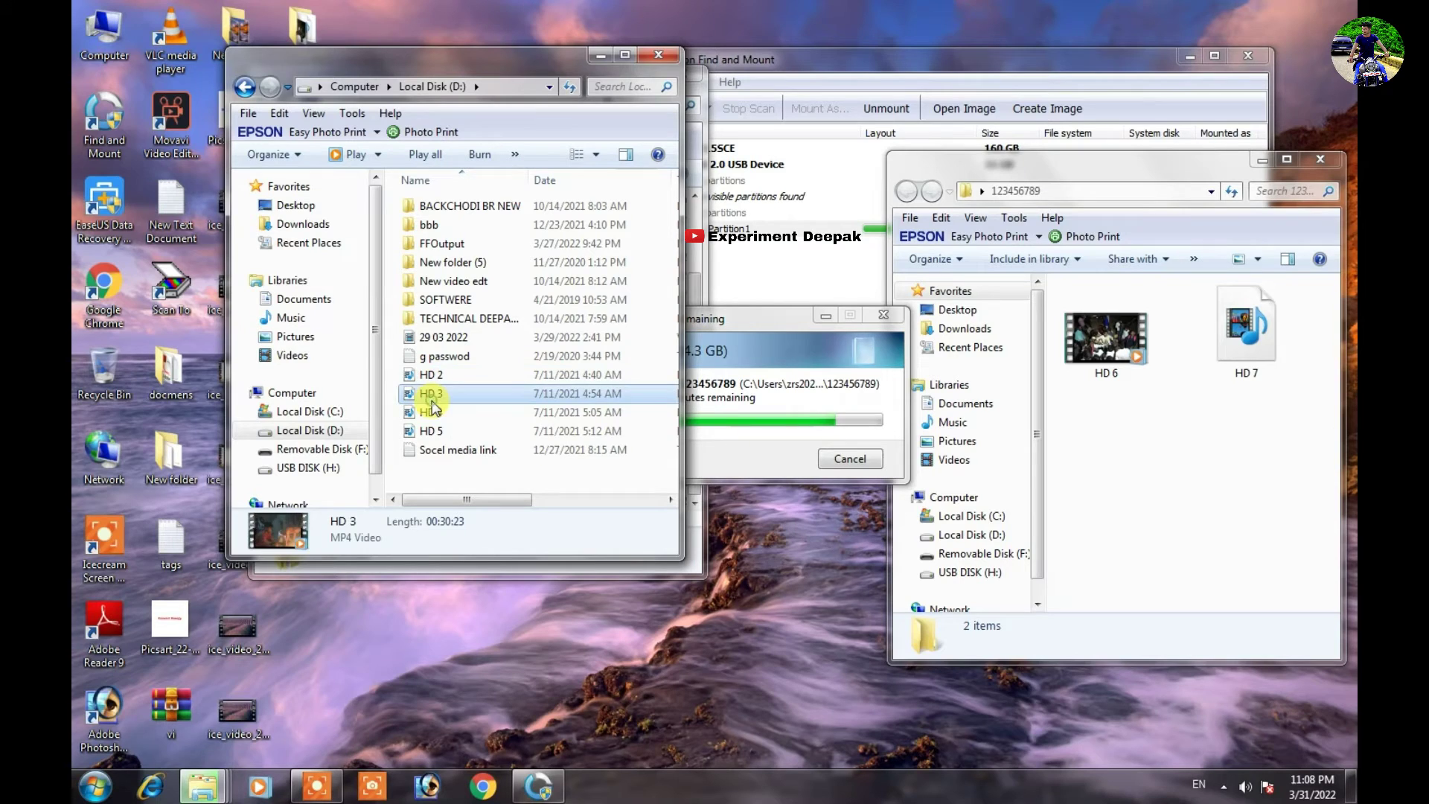
click(430, 412)
click(437, 431)
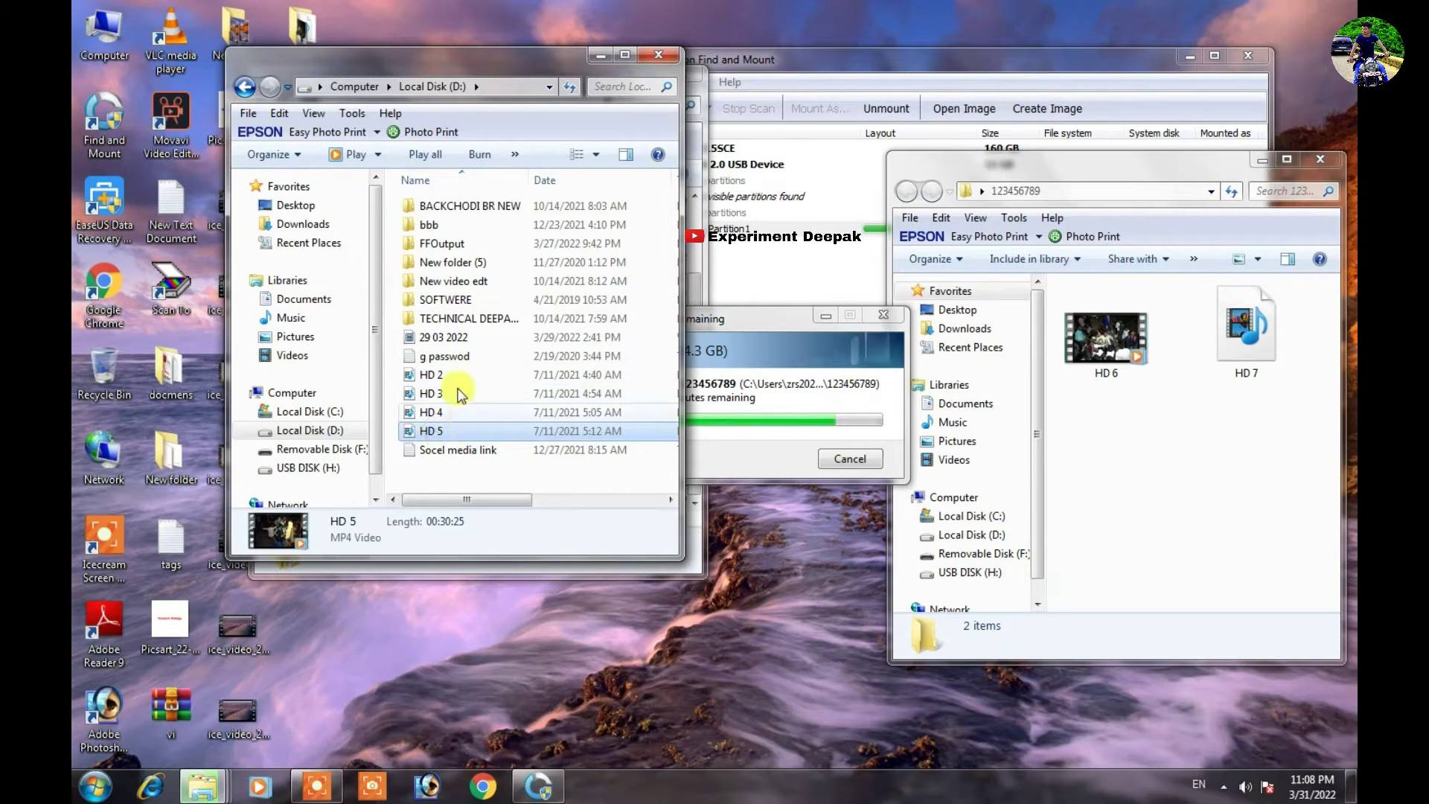
click(659, 55)
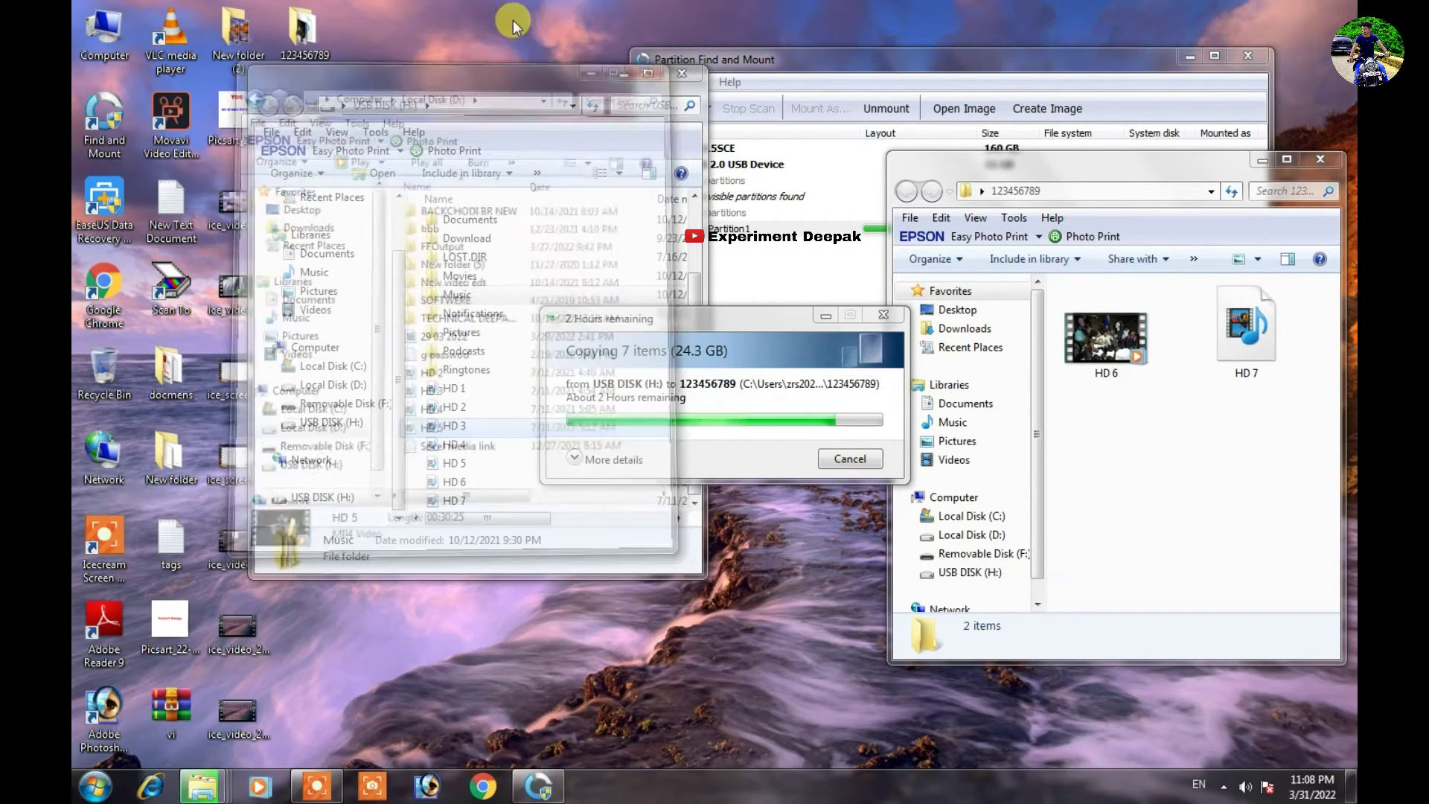
right_click(498, 3)
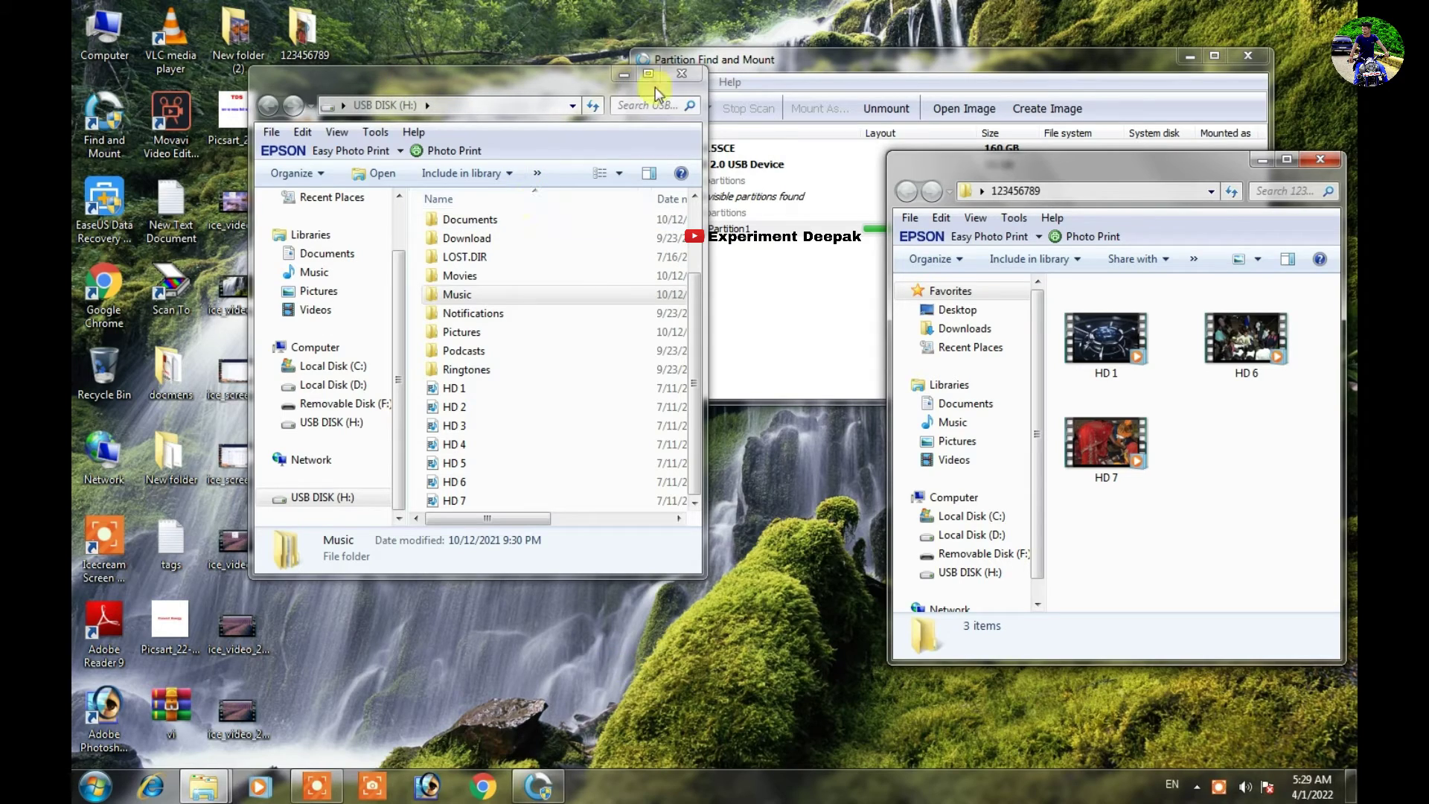
- Close the USB DISK (H:) window and exit Partition Find and Mount, dismounting all mounted drives
click(682, 74)
drag(780, 60, 586, 111)
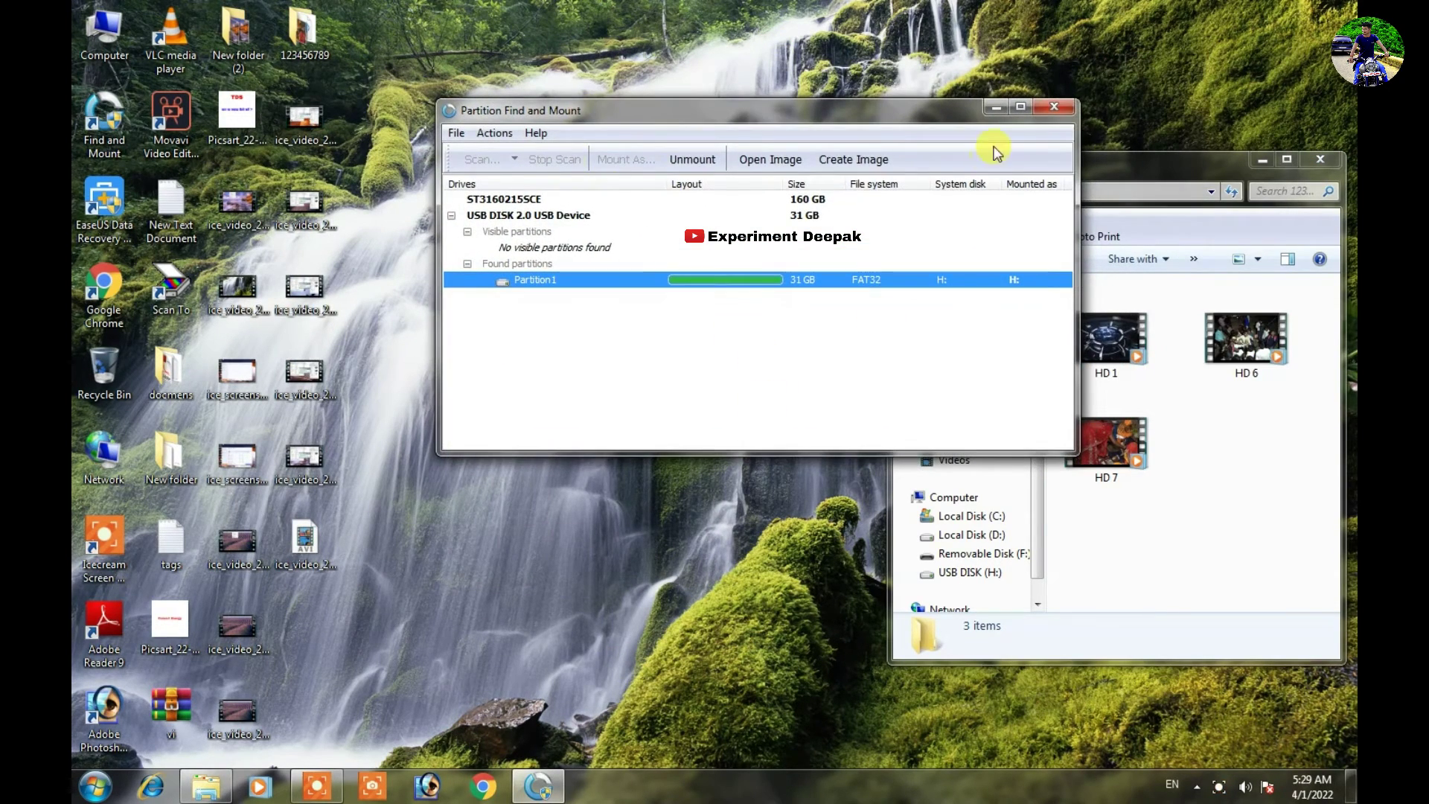
click(1058, 107)
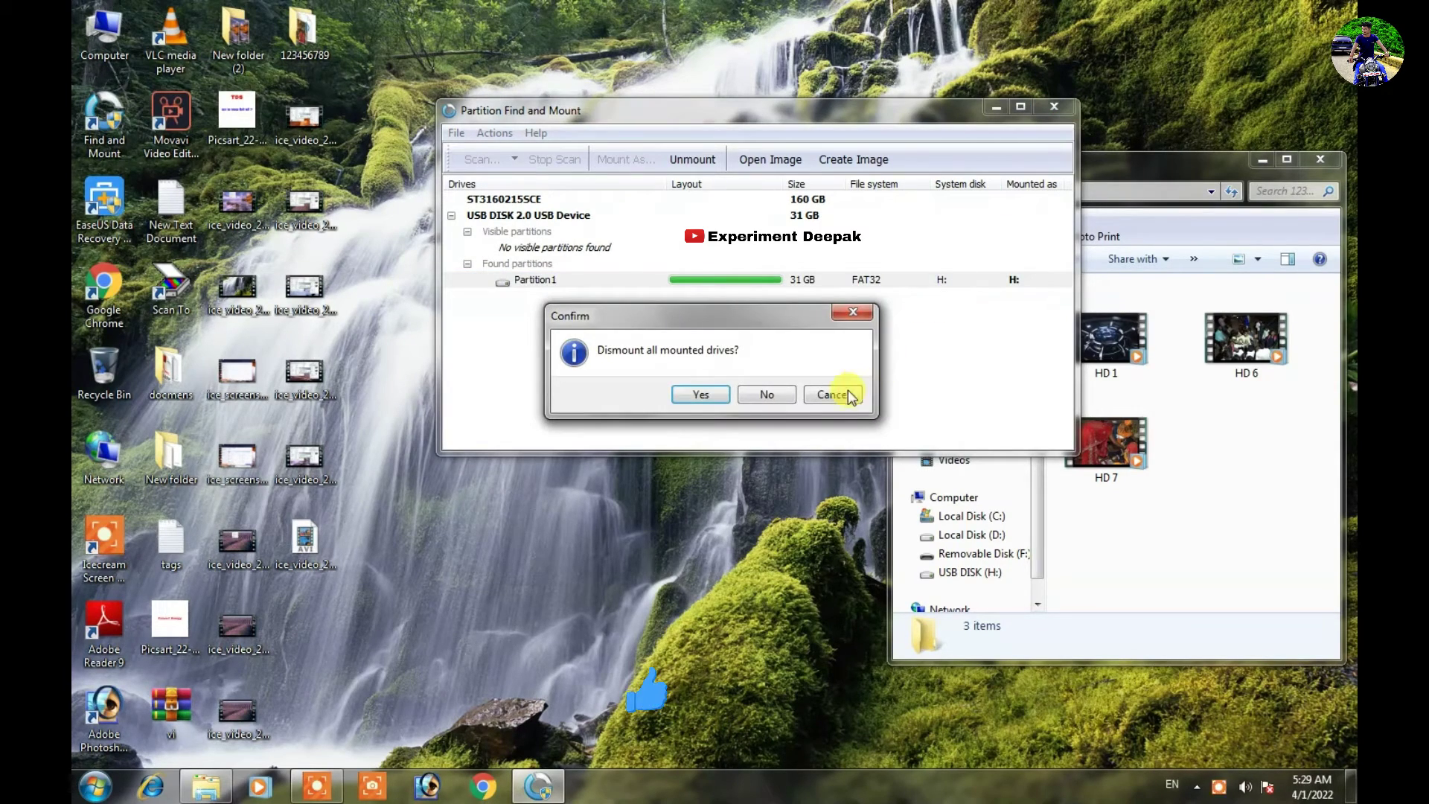
click(701, 395)
- Check the video files HD 2 through HD 5 on Local Disk (D:) and close the window
click(85, 34)
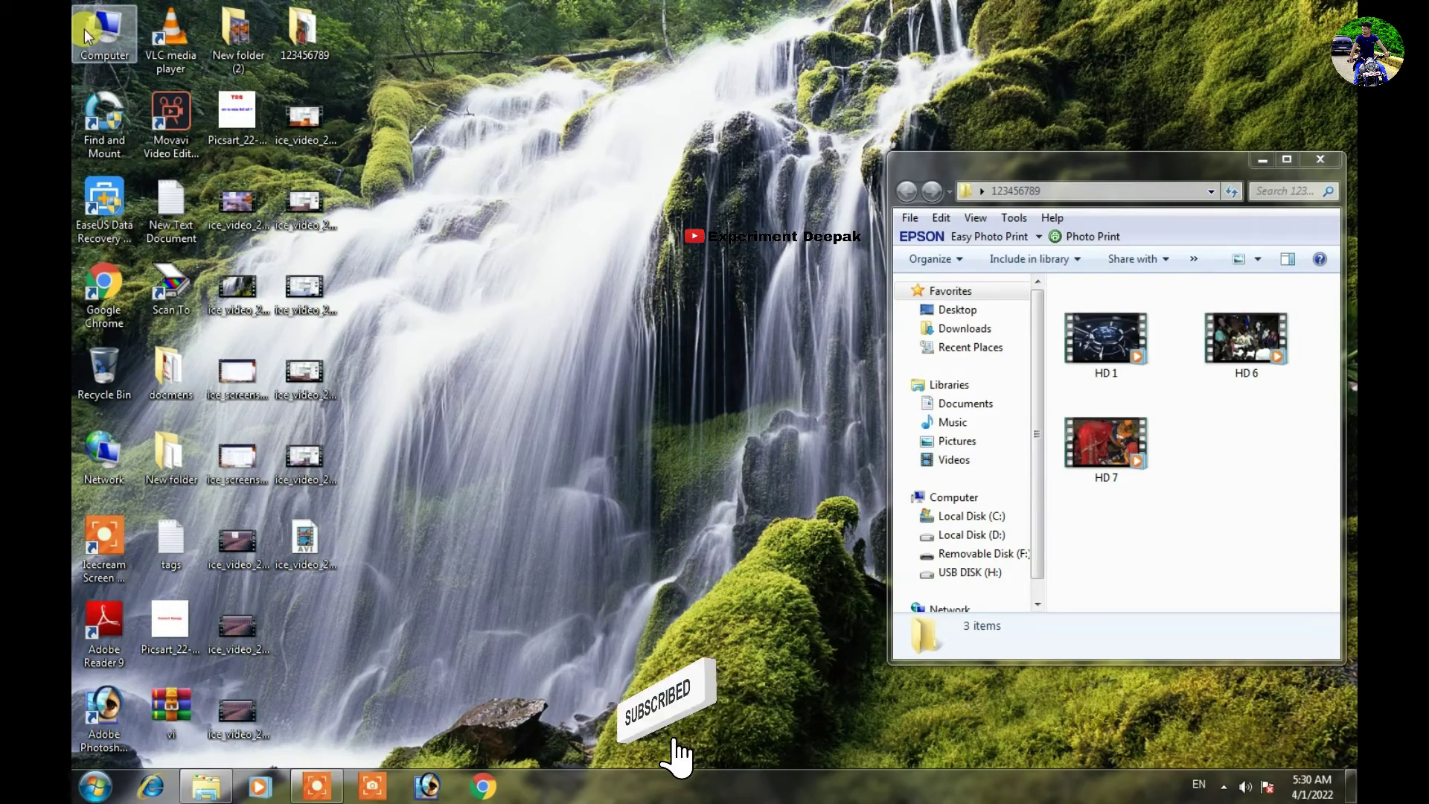
double_click(85, 35)
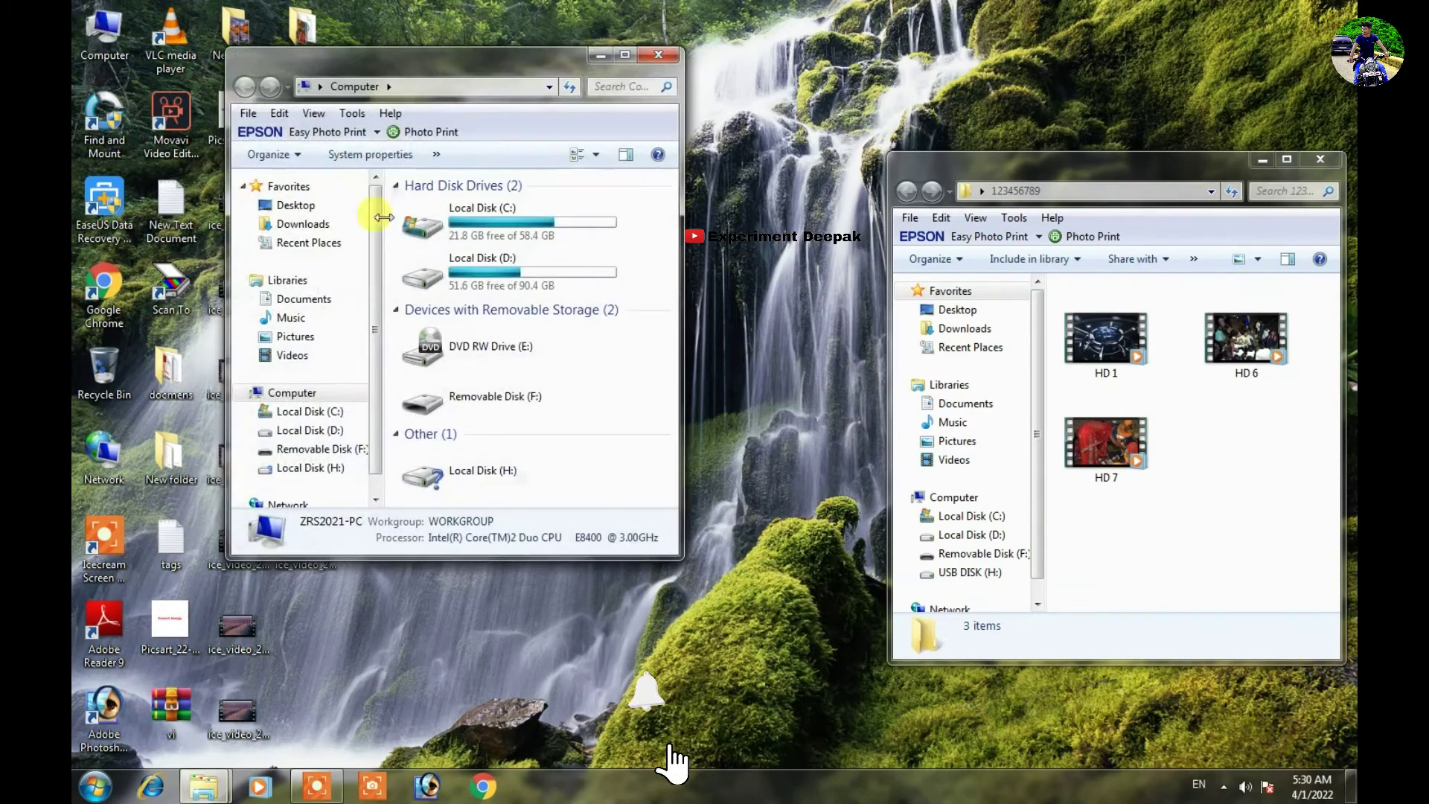
double_click(468, 261)
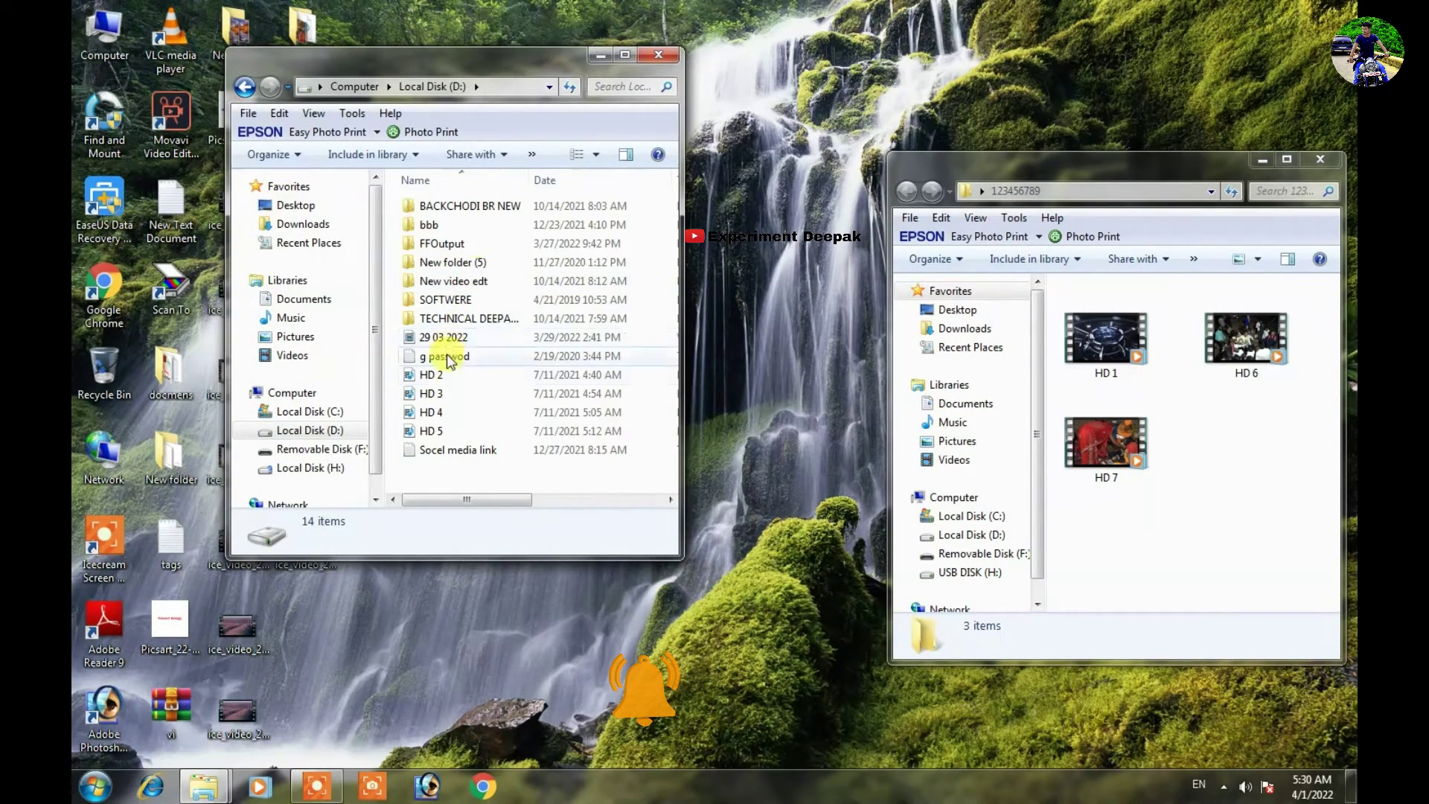
click(450, 431)
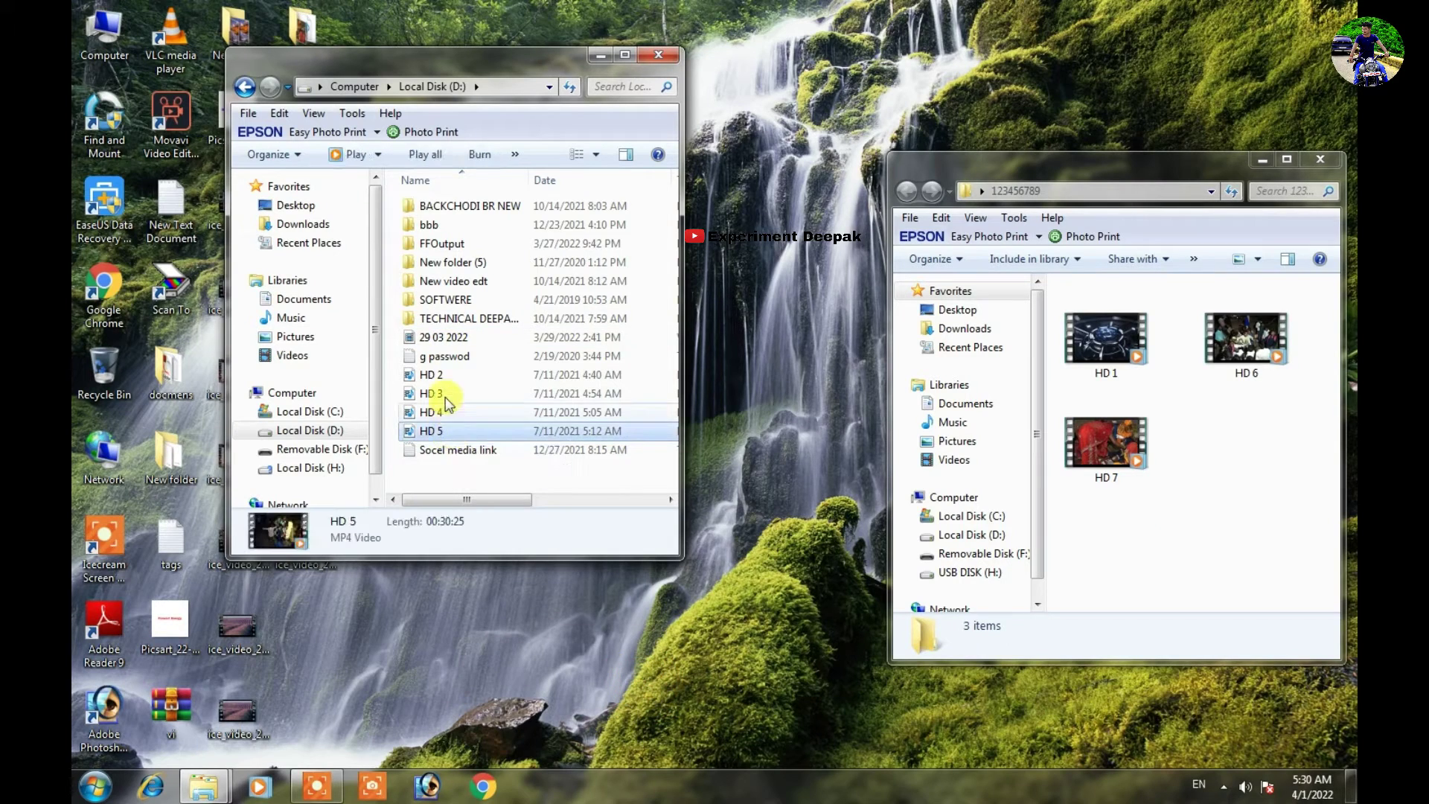
click(445, 378)
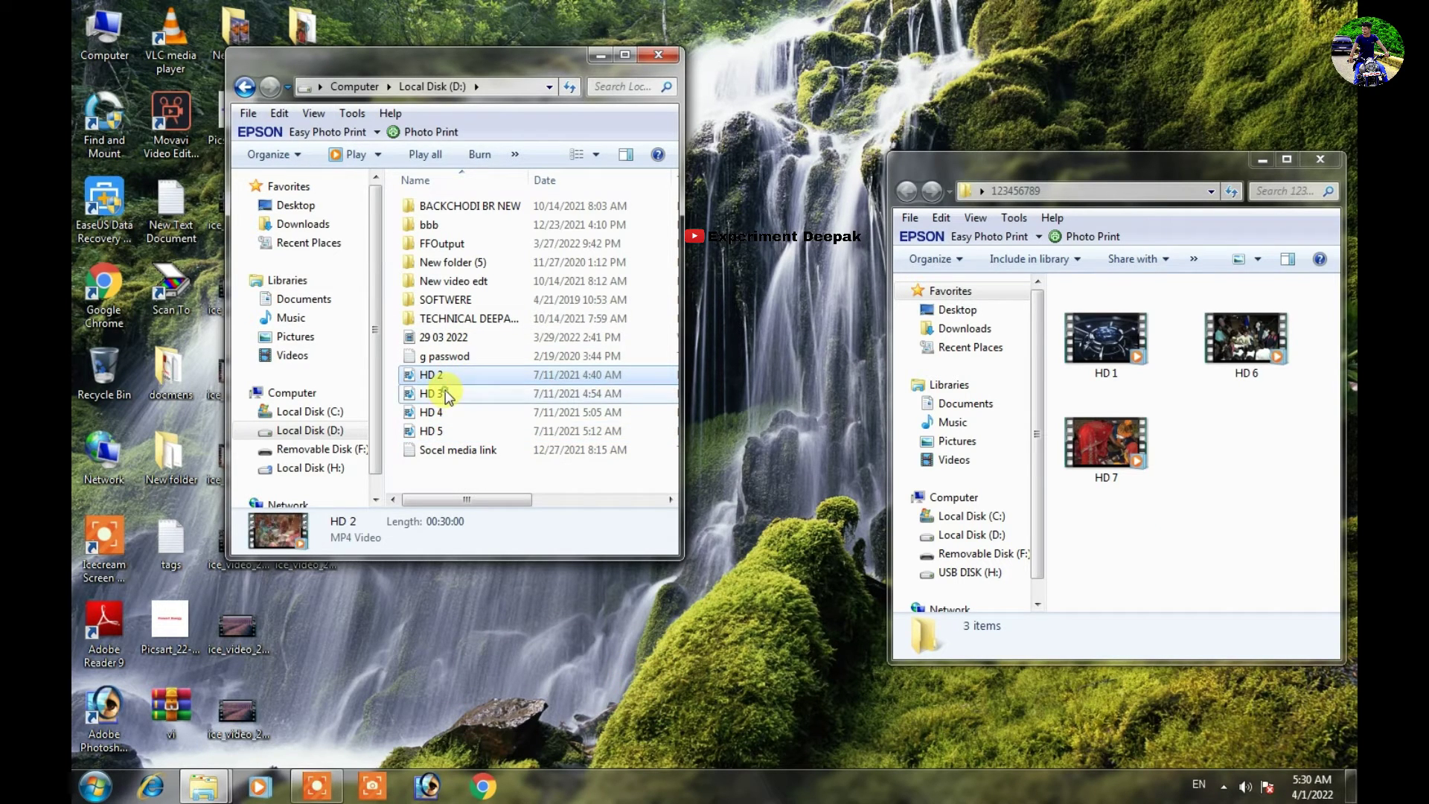
key(shift+Down)
key(shift+Down)
key(shift+Down)
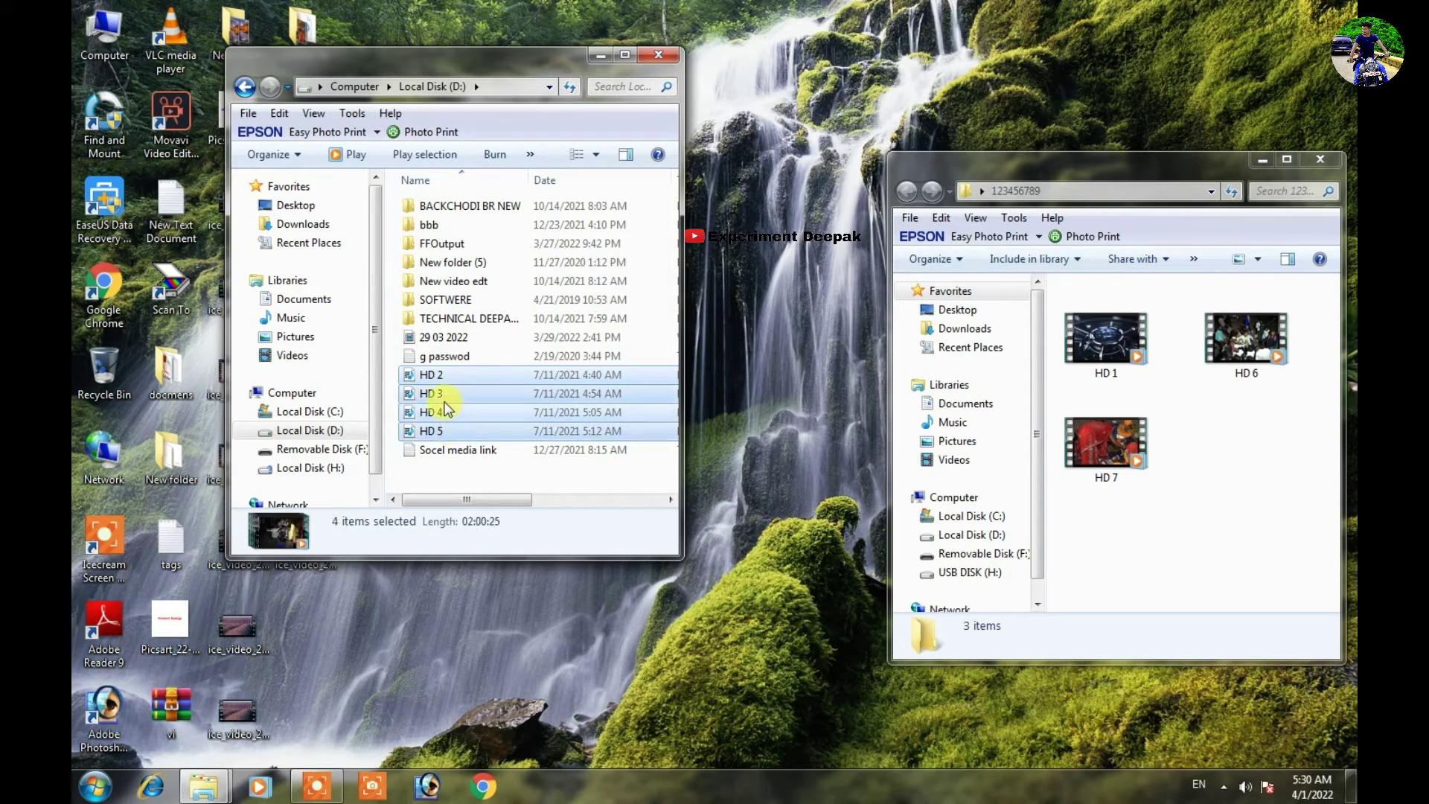
click(659, 60)
right_click(637, 28)
click(655, 87)
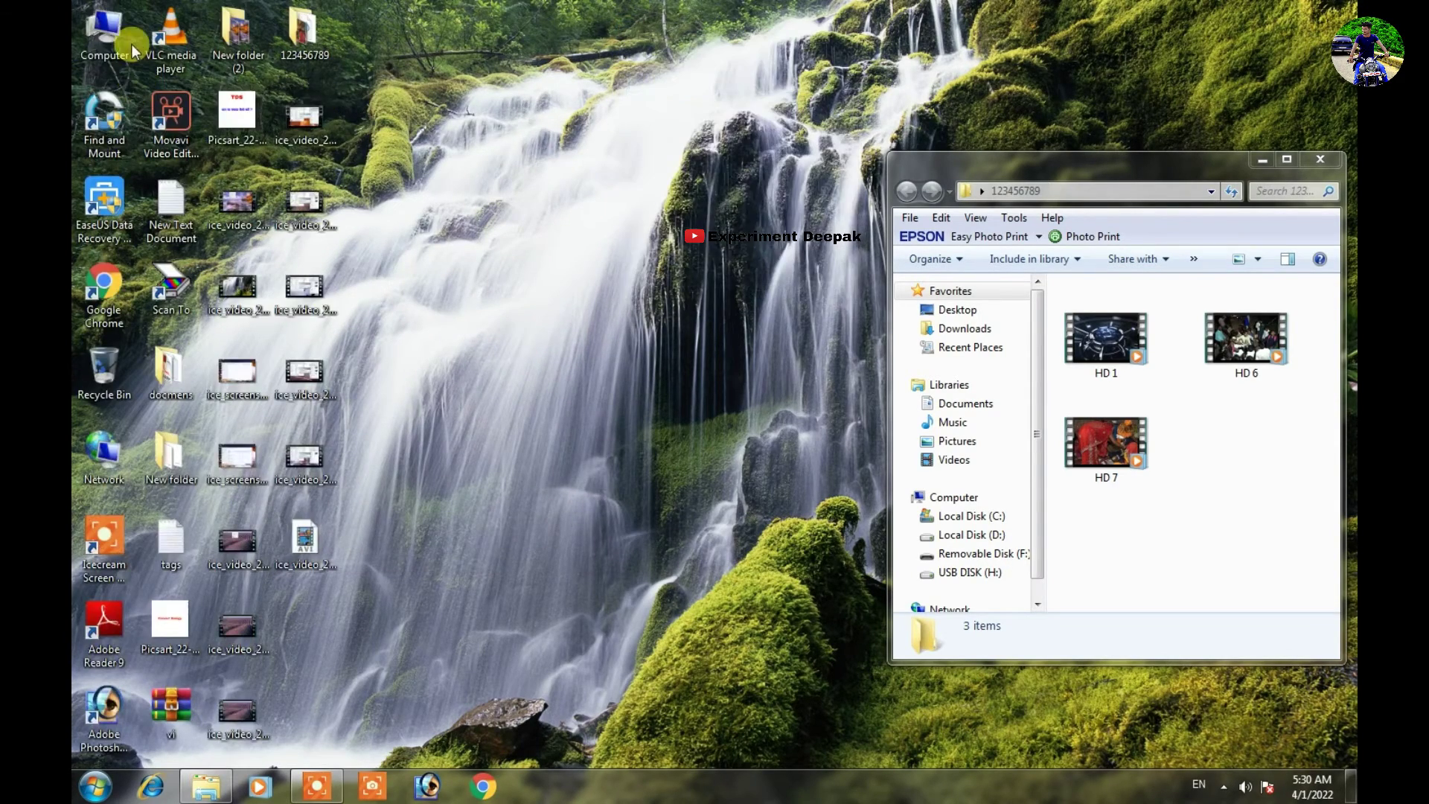
- View the drive list in Computer and close both the Computer and 123456789 windows
click(108, 29)
double_click(110, 31)
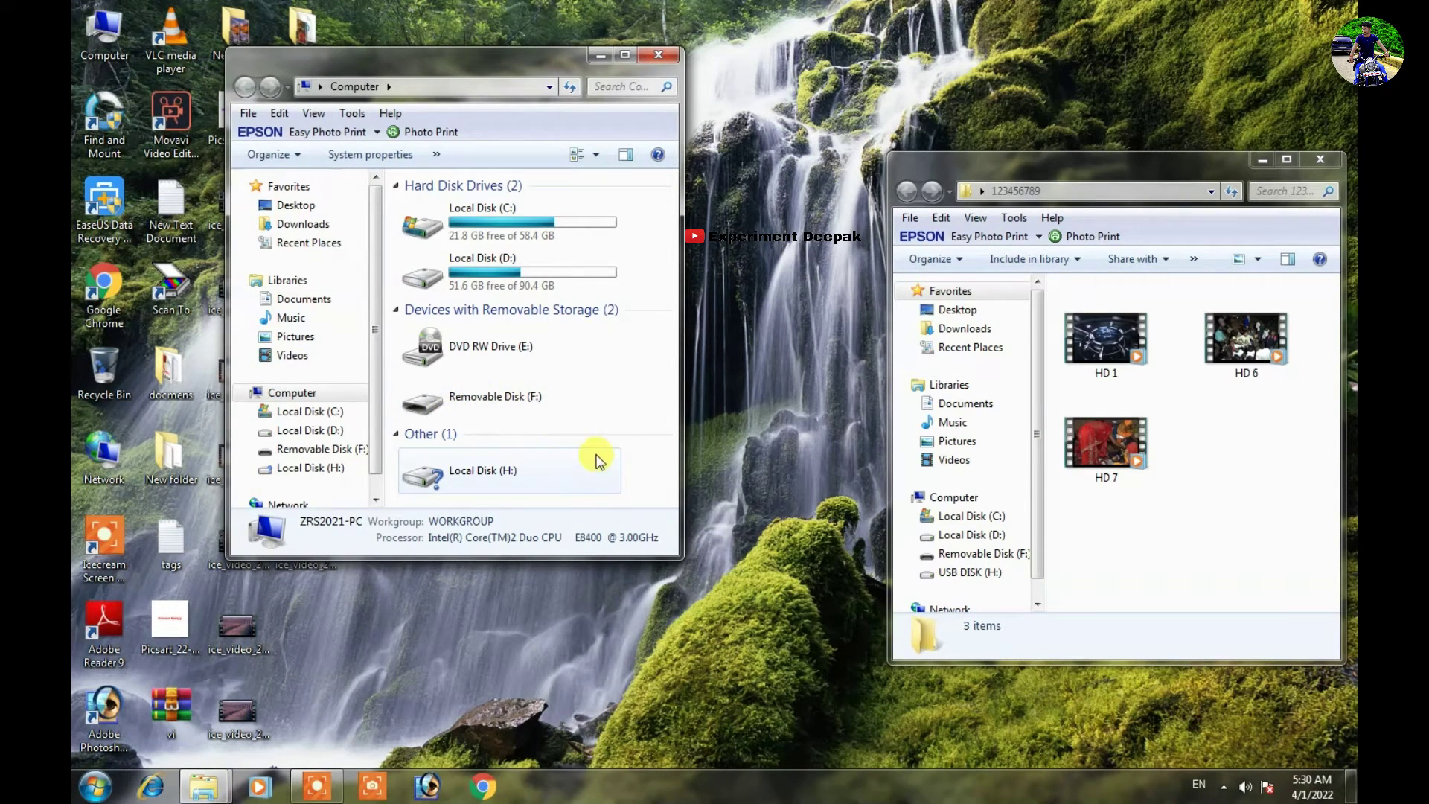
right_click(730, 102)
click(778, 154)
right_click(732, 84)
click(774, 136)
key(alt+F4)
click(1321, 159)
right_click(608, 113)
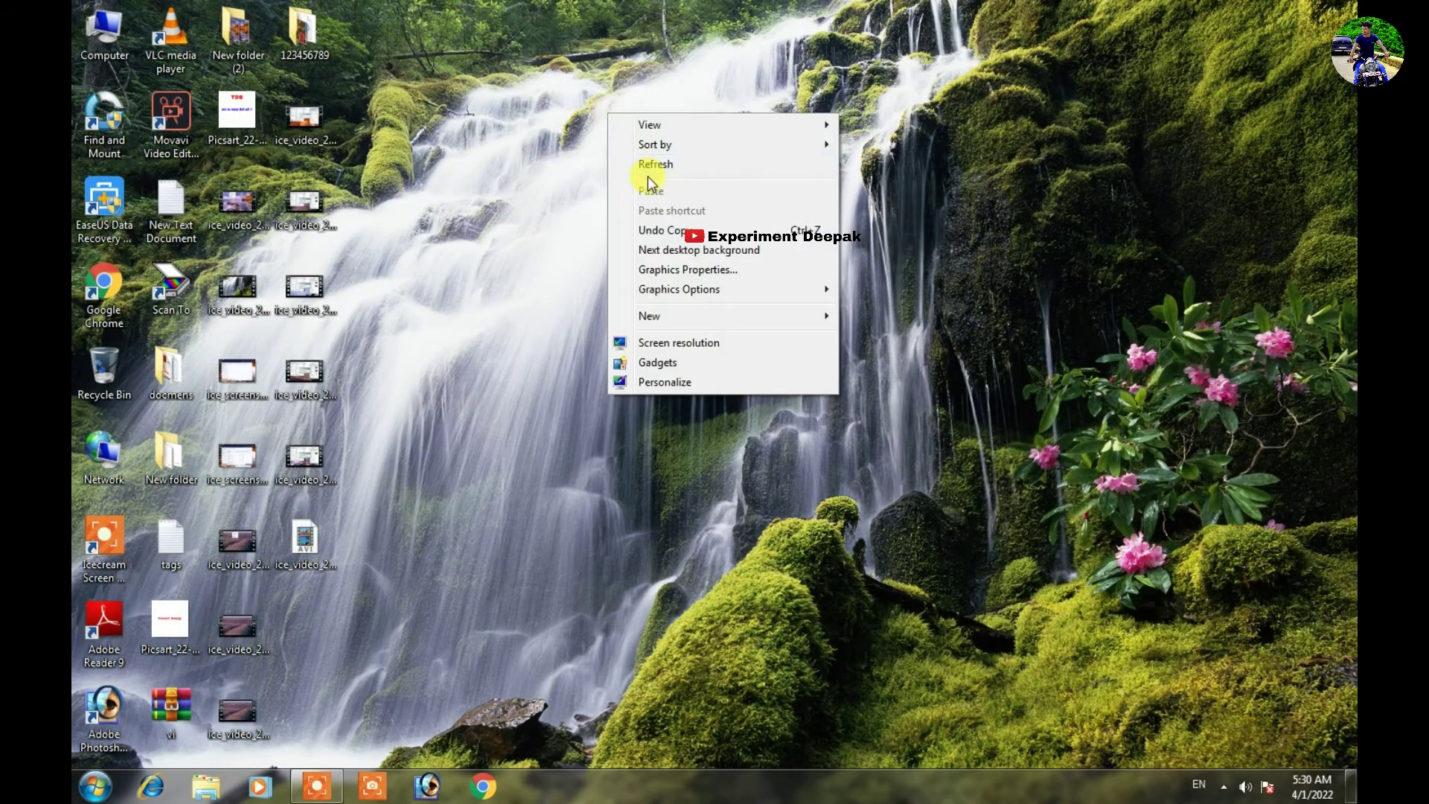
click(645, 167)
right_click(608, 127)
click(639, 180)
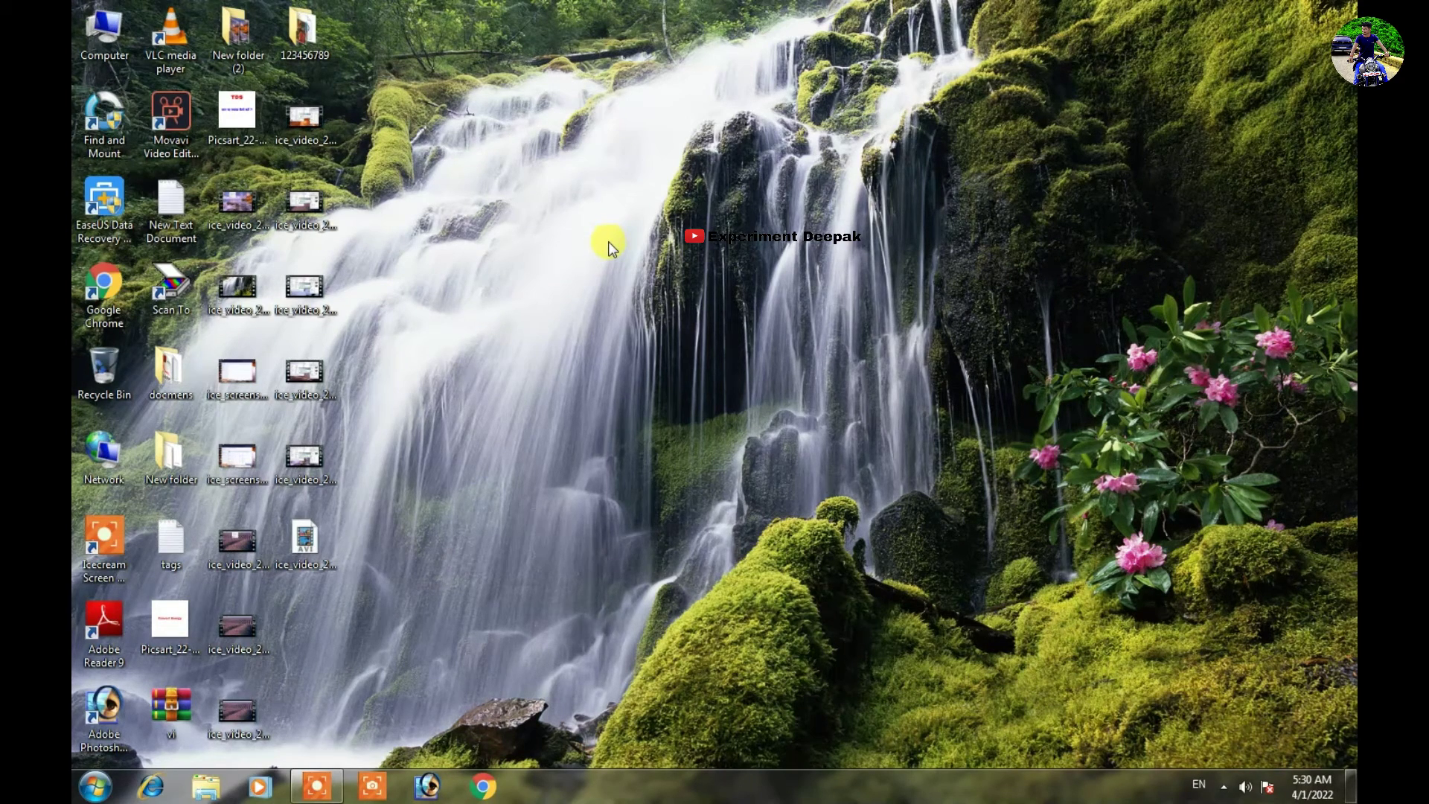
right_click(639, 73)
click(673, 123)
right_click(620, 41)
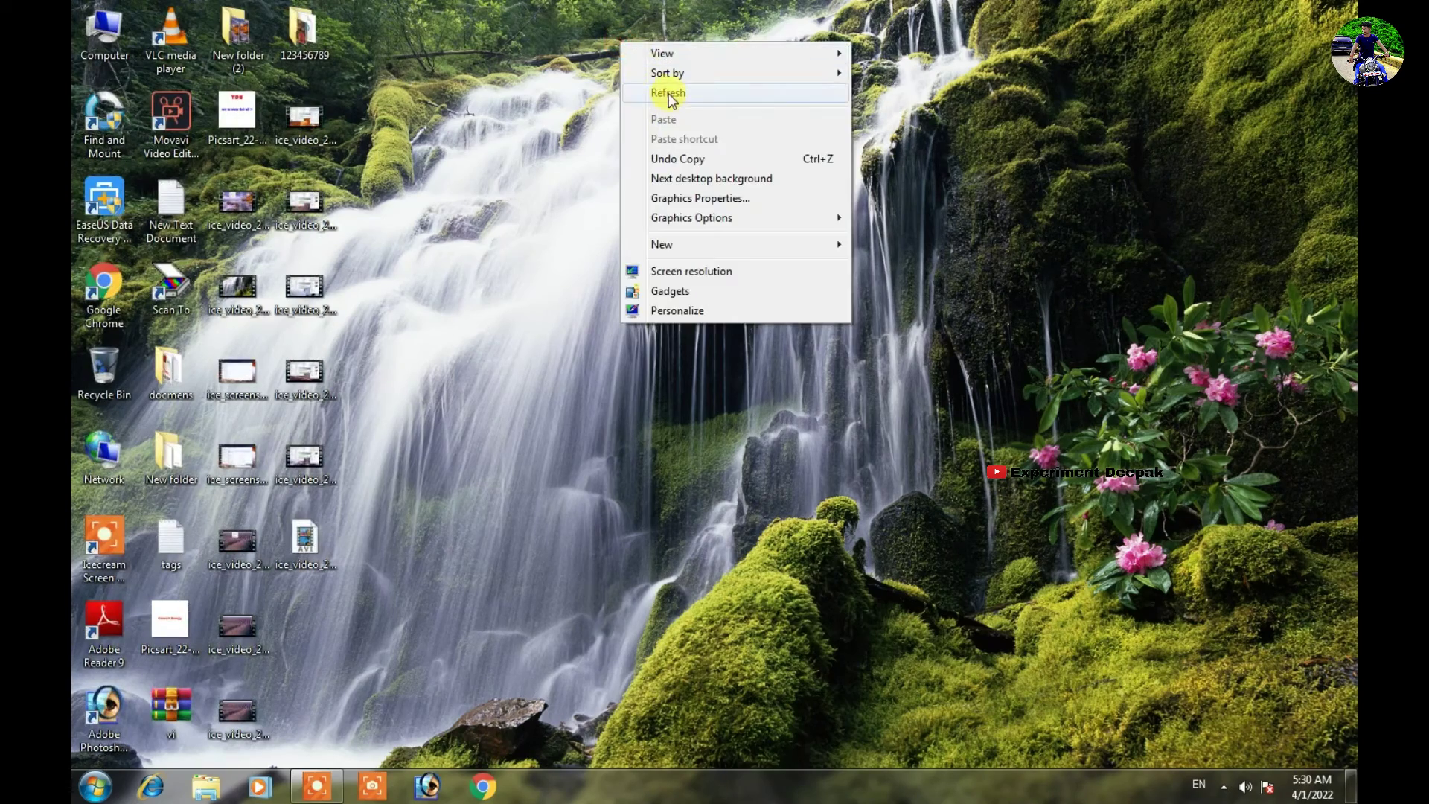
click(665, 93)
right_click(610, 43)
click(663, 95)
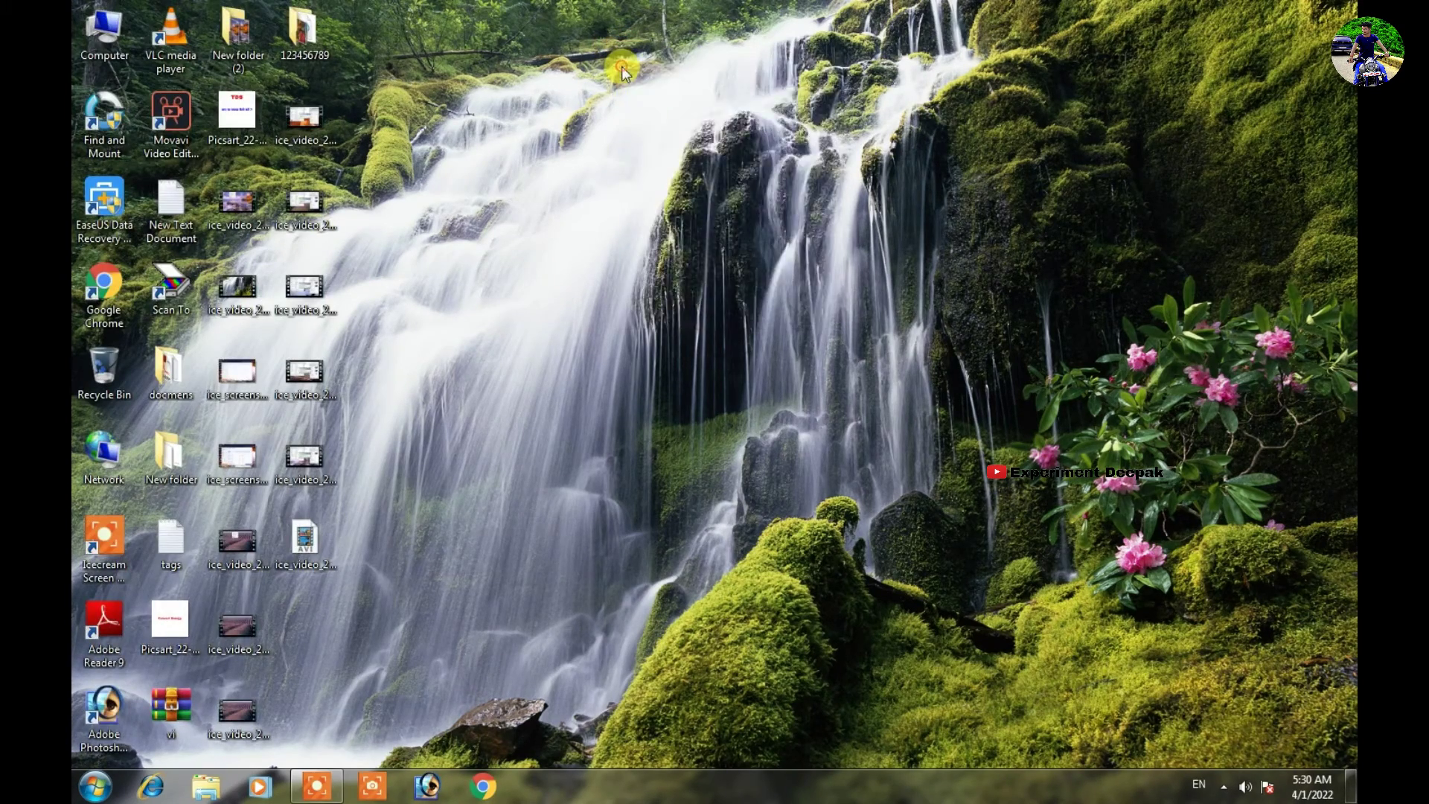
right_click(622, 65)
click(645, 123)
right_click(591, 69)
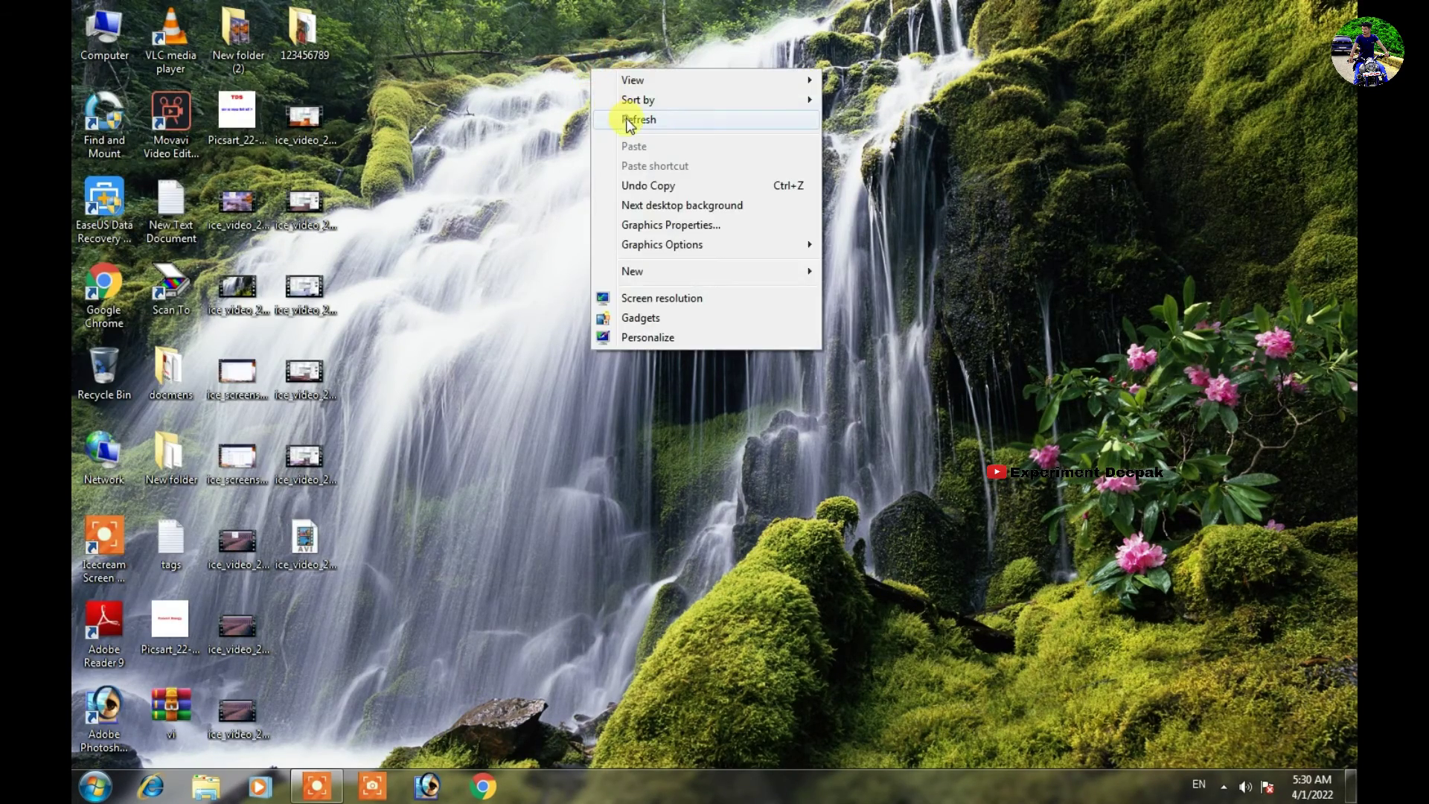
click(629, 123)
right_click(579, 57)
click(611, 105)
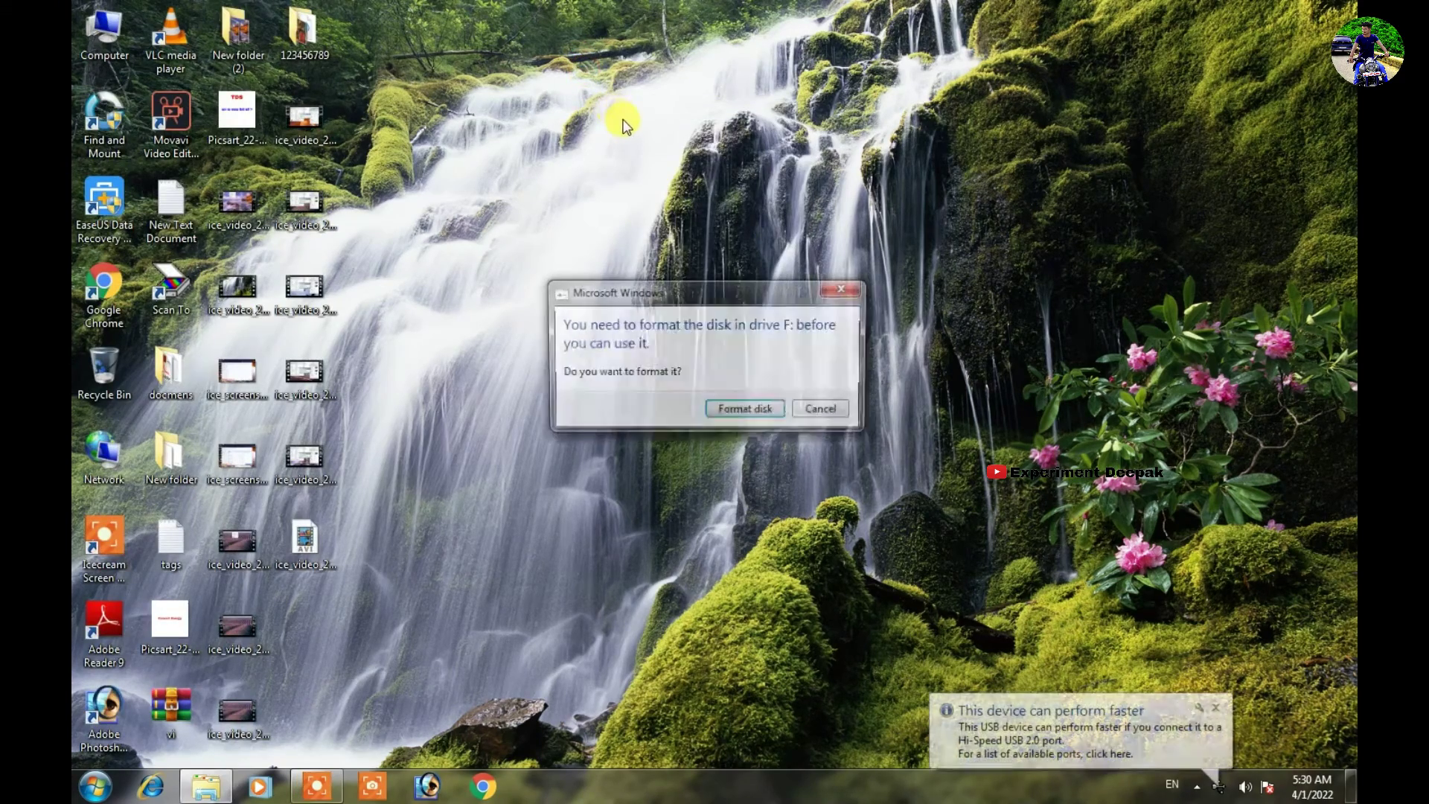
- Start a quick format of Removable Disk (F:) with the FAT32 file system and a 16-kilobyte allocation unit size
click(747, 412)
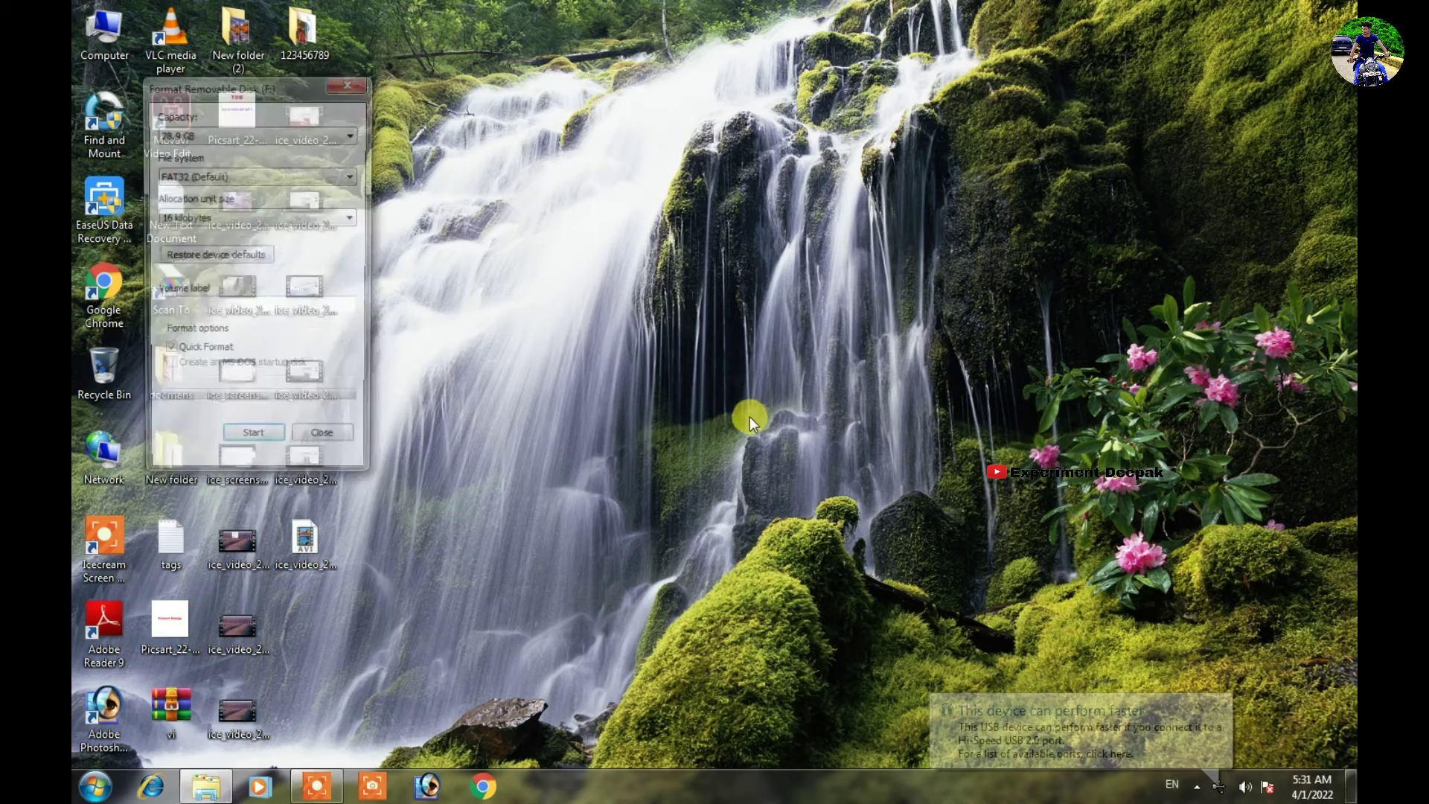
click(258, 445)
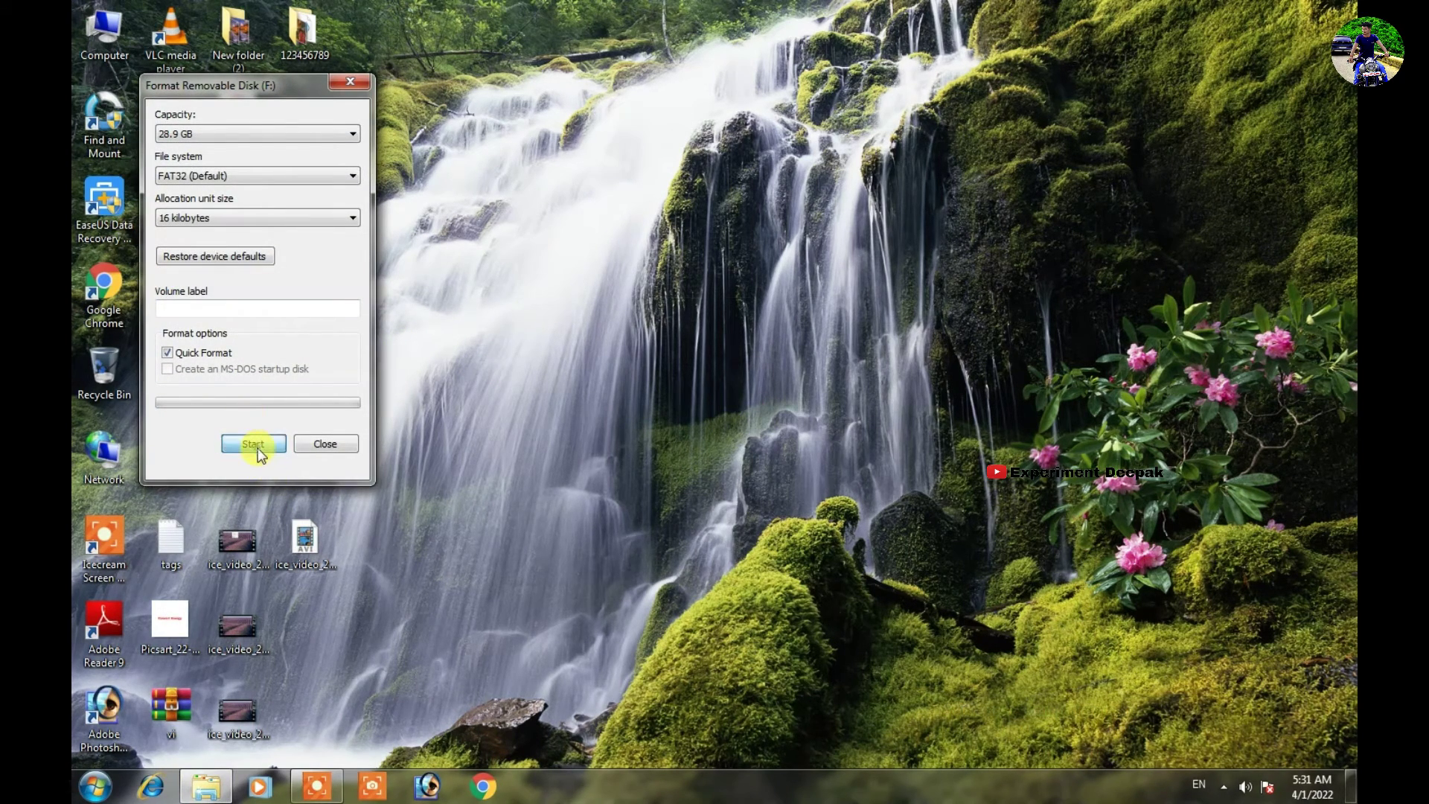
click(757, 395)
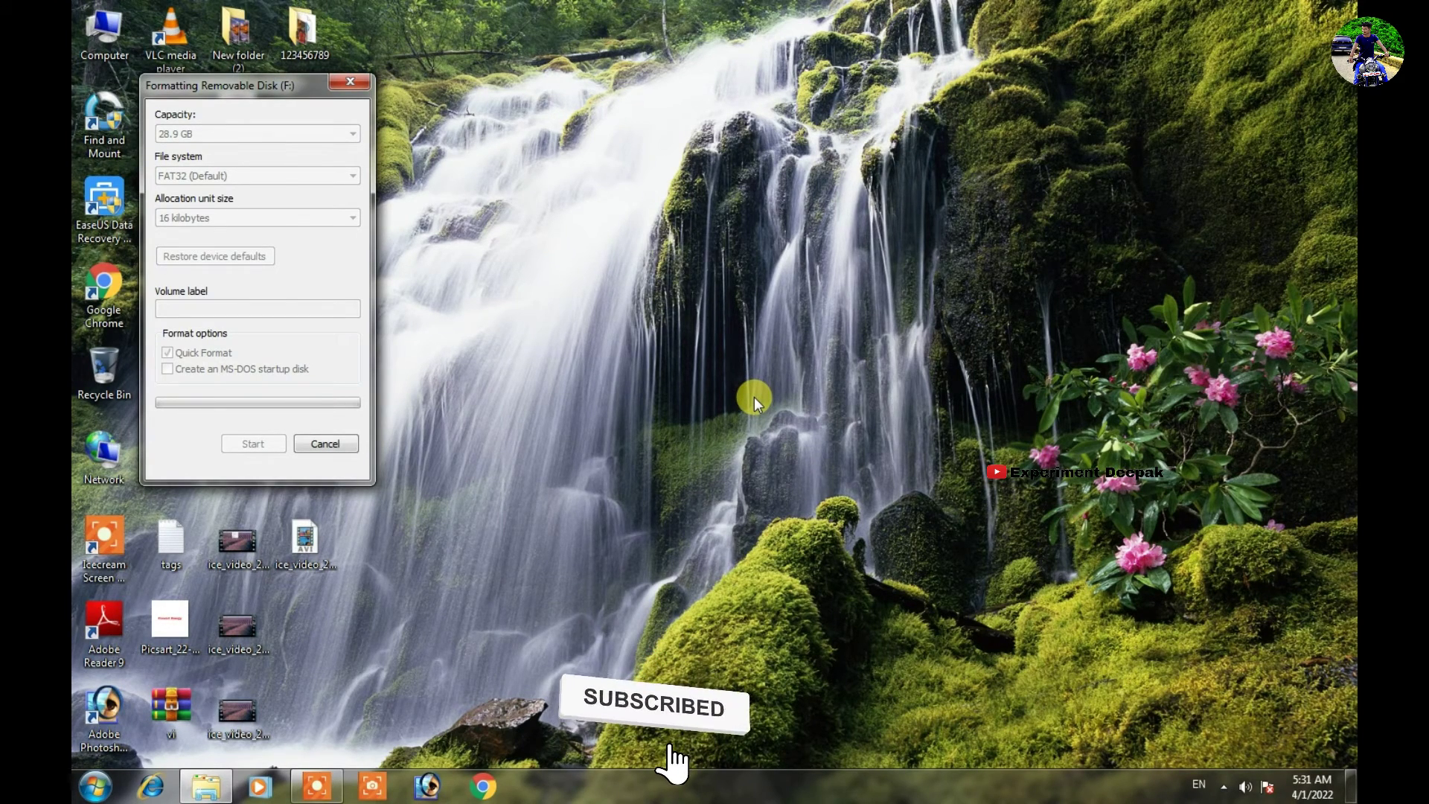
right_click(573, 139)
click(495, 99)
right_click(499, 104)
click(530, 156)
right_click(503, 103)
click(536, 153)
right_click(488, 85)
click(513, 134)
right_click(493, 82)
click(521, 132)
right_click(506, 98)
click(525, 149)
right_click(510, 104)
click(529, 153)
right_click(481, 80)
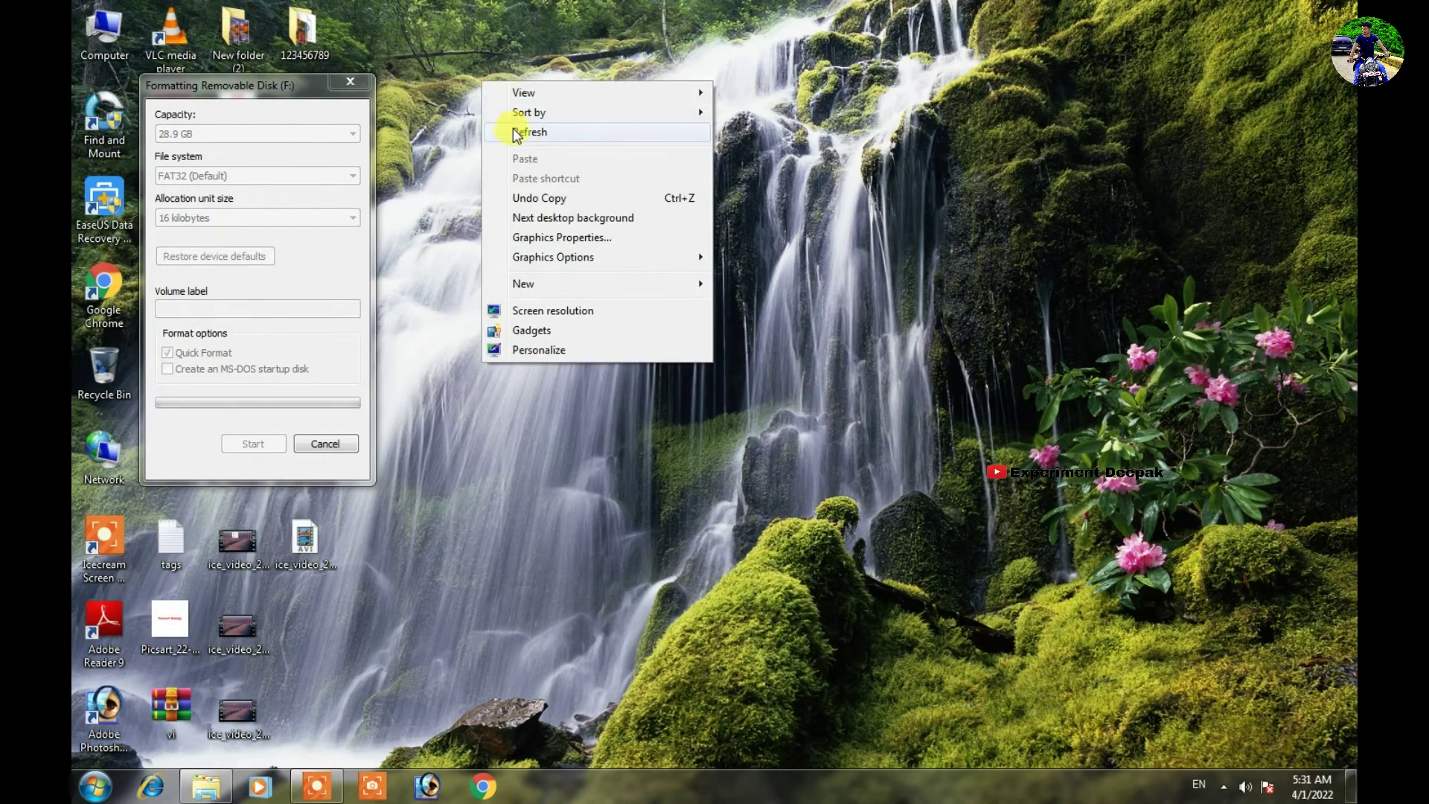
click(512, 128)
right_click(486, 105)
click(530, 163)
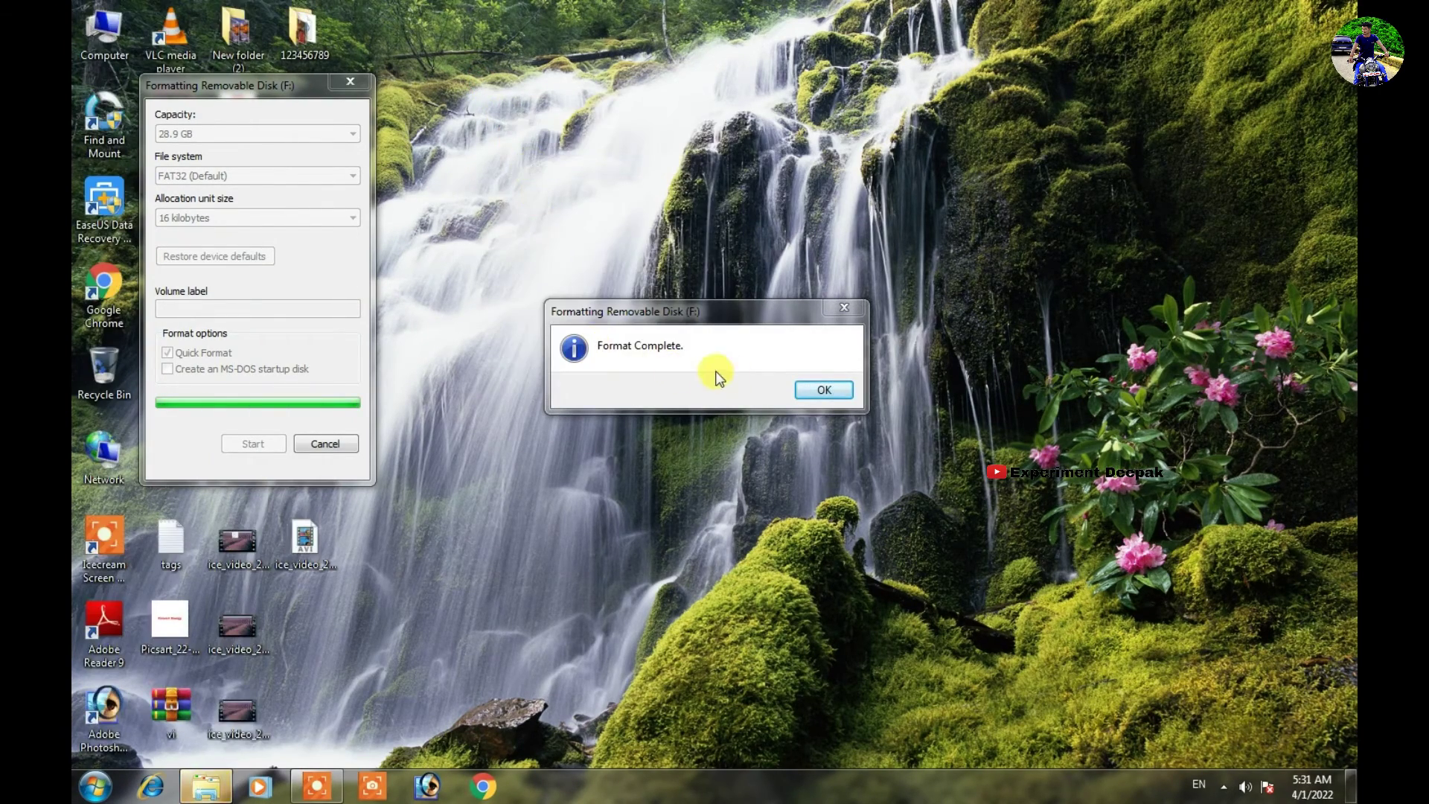
- Dismiss the format dialogs and open Computer to check the capacity of Removable Disk (F:)
click(849, 390)
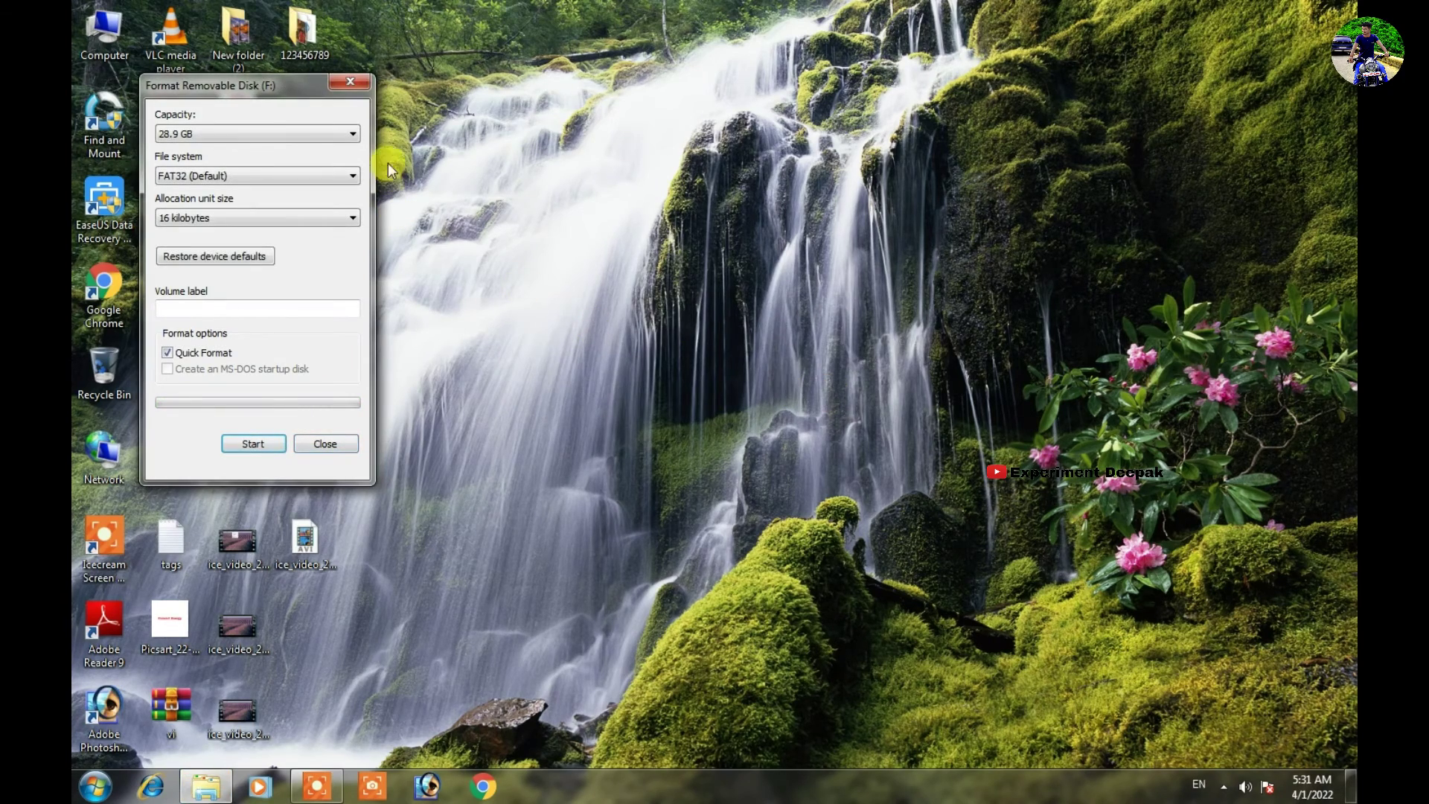
click(351, 85)
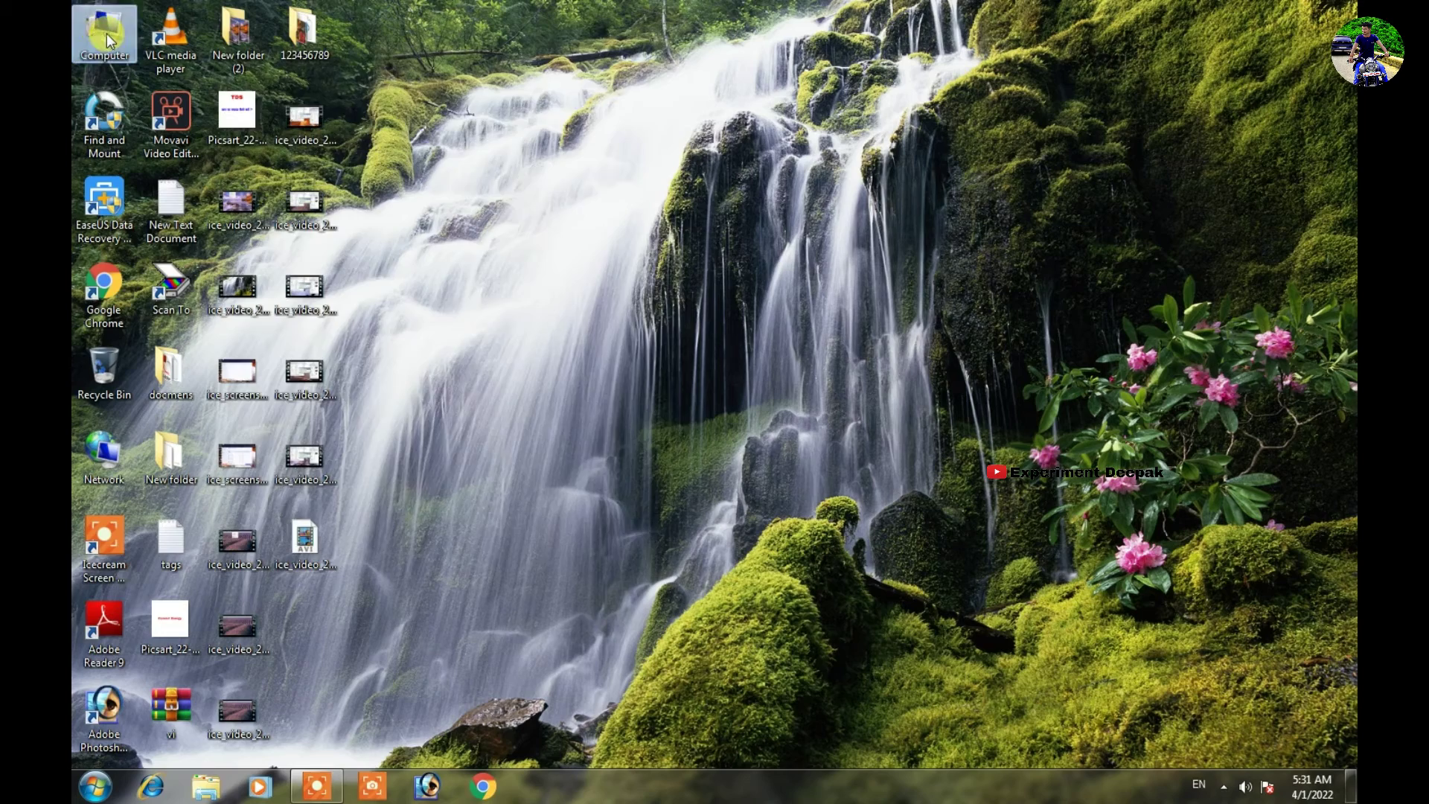
double_click(106, 39)
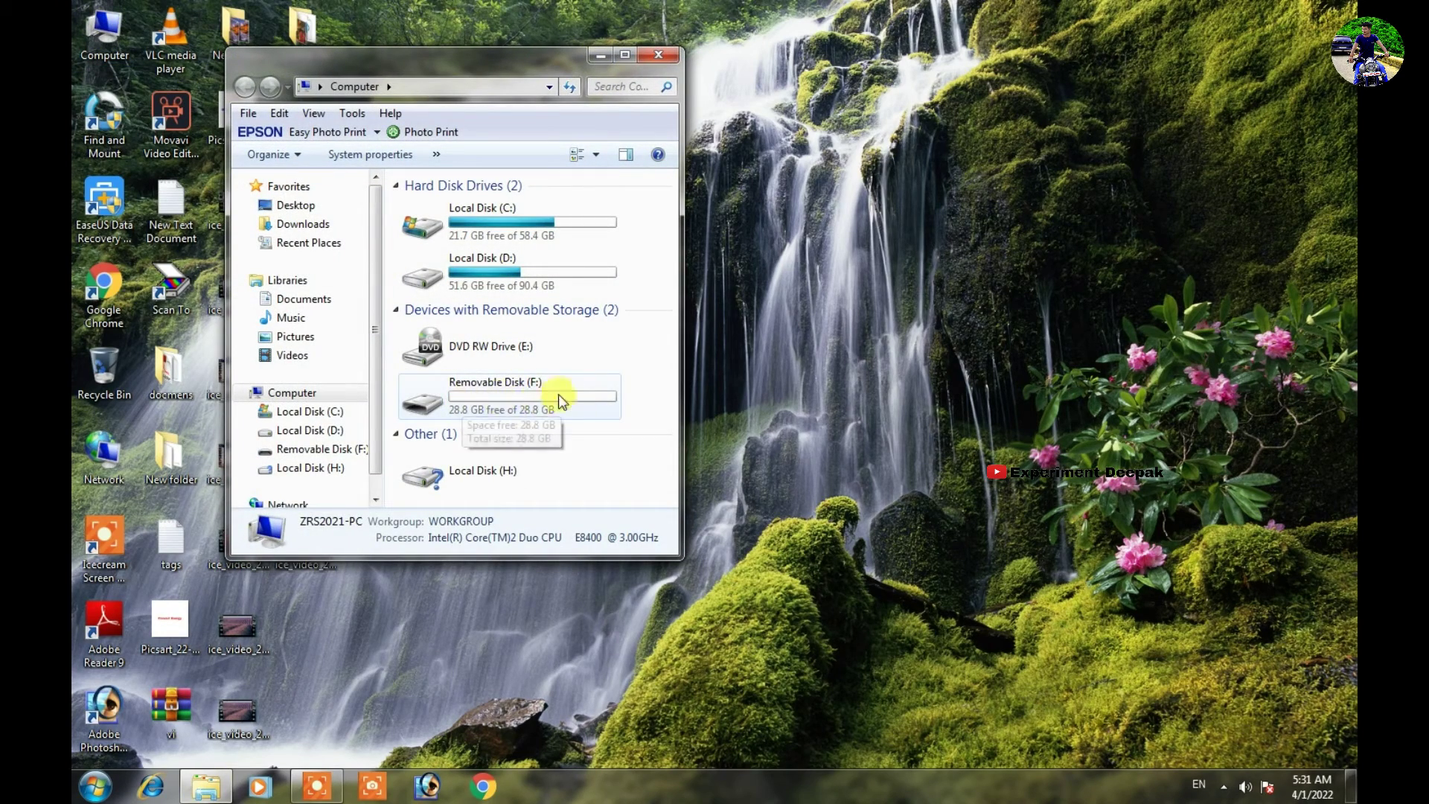
- Open Removable Disk (F:) and the 123456789 folder side by side and copy HD 1, HD 6 and HD 7 to the disk
double_click(499, 395)
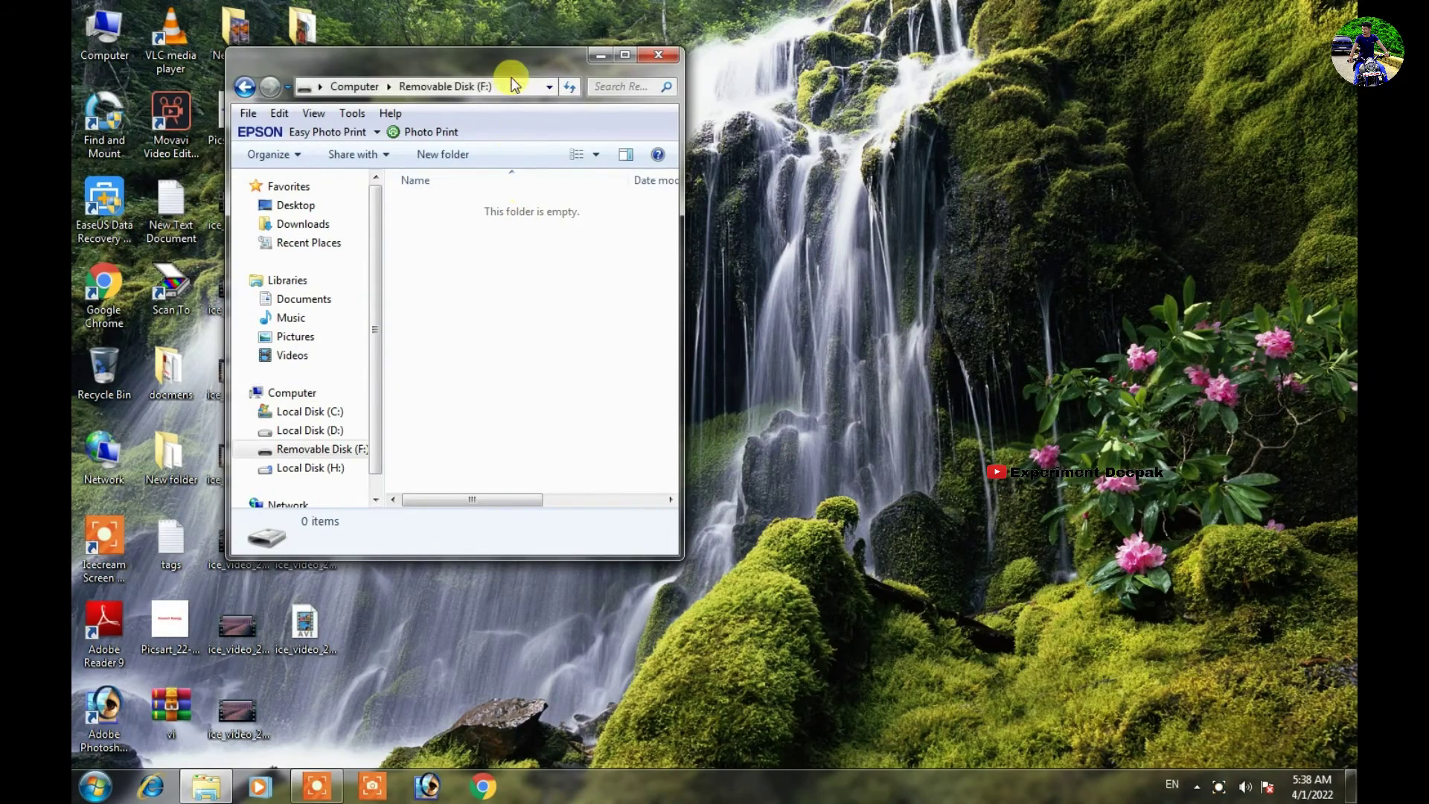
drag(508, 62, 1024, 107)
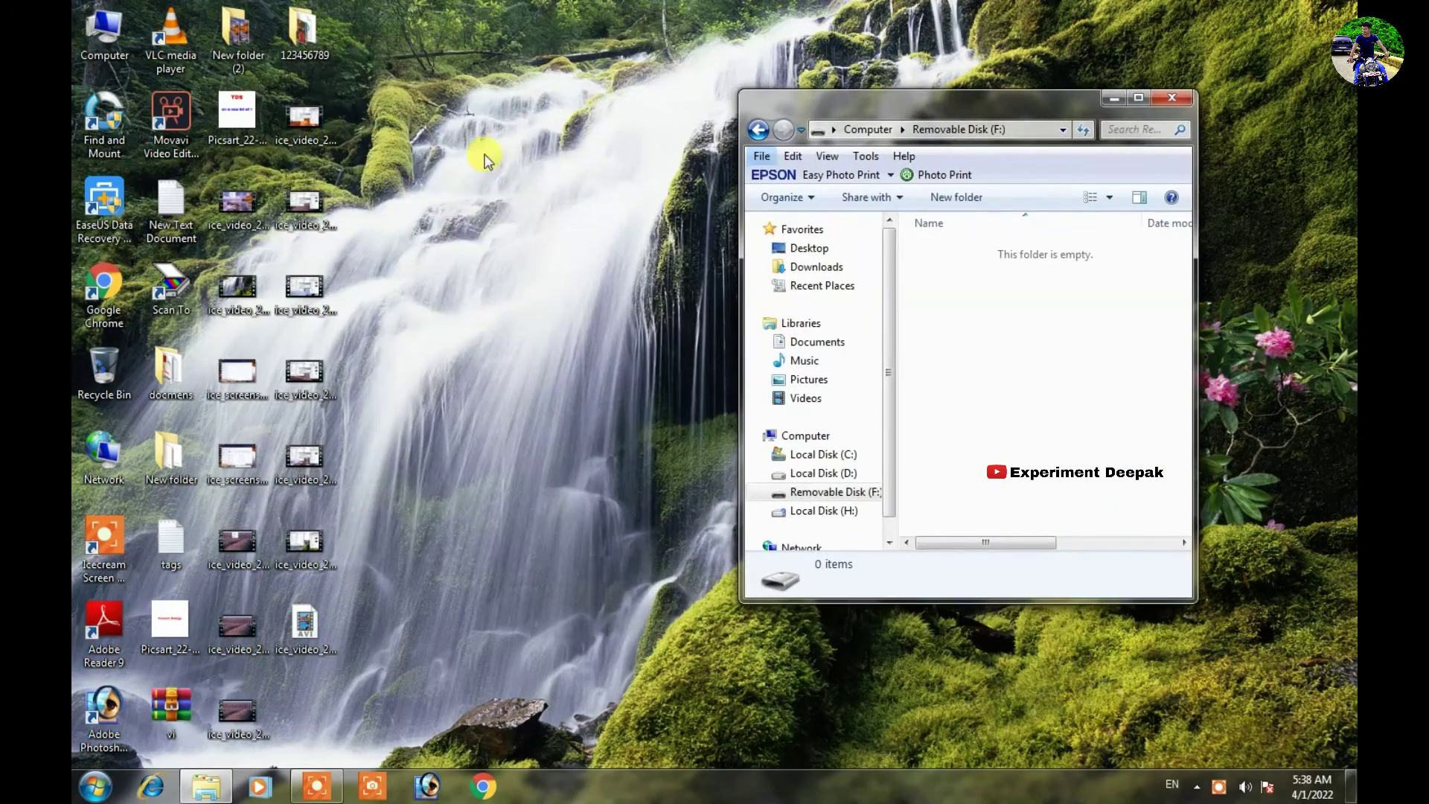
double_click(301, 28)
drag(1037, 131, 506, 92)
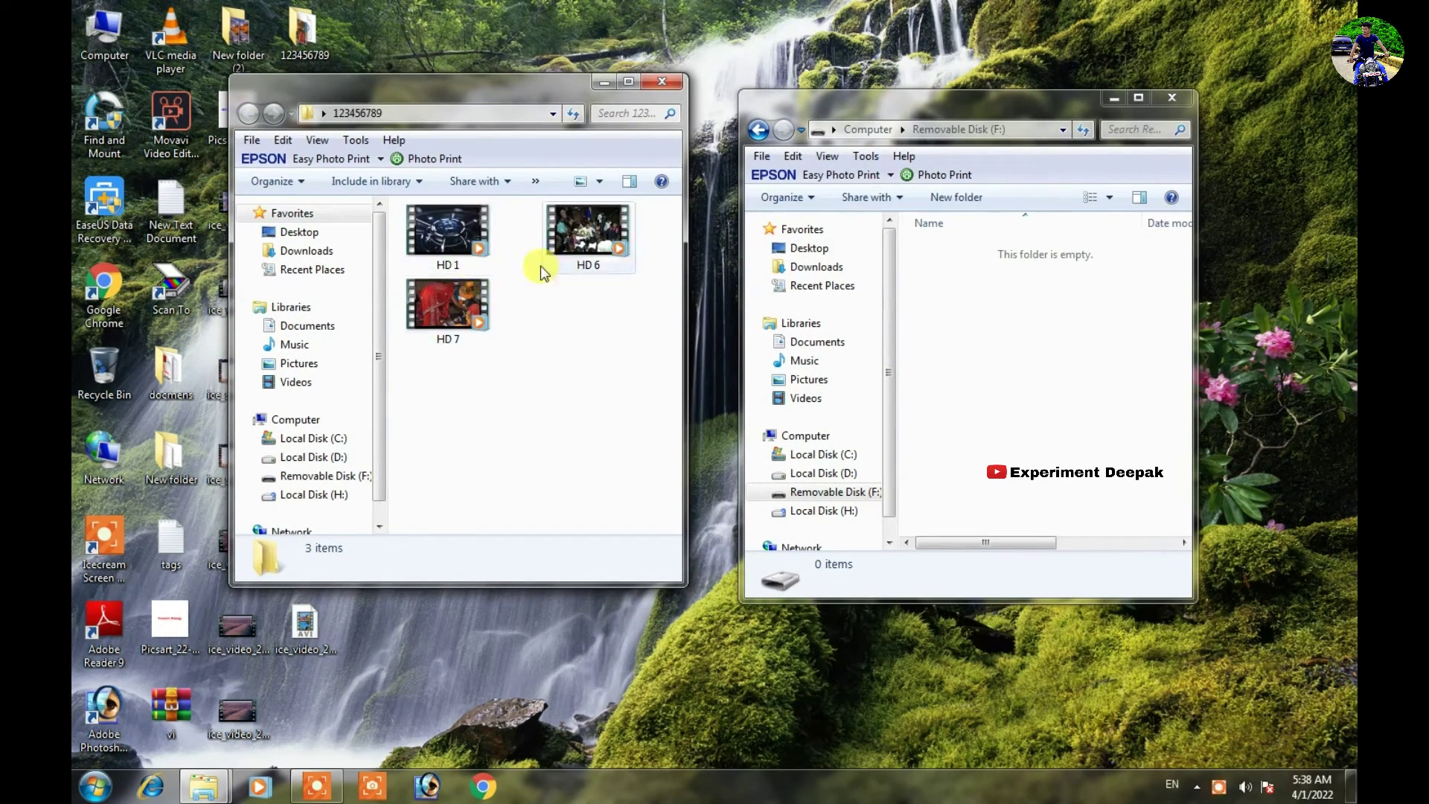
drag(463, 371, 1071, 344)
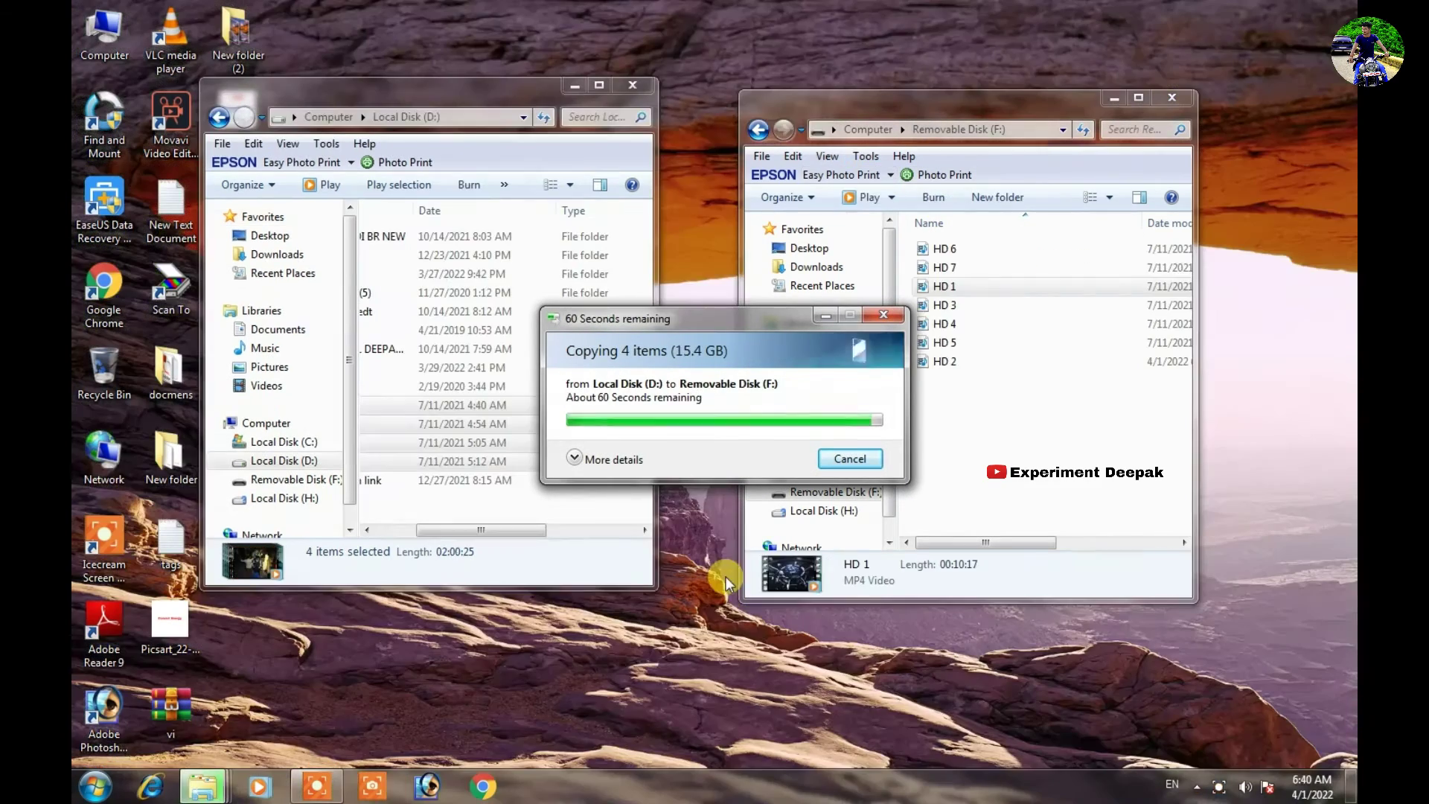
right_click(674, 25)
click(737, 92)
right_click(678, 33)
click(716, 69)
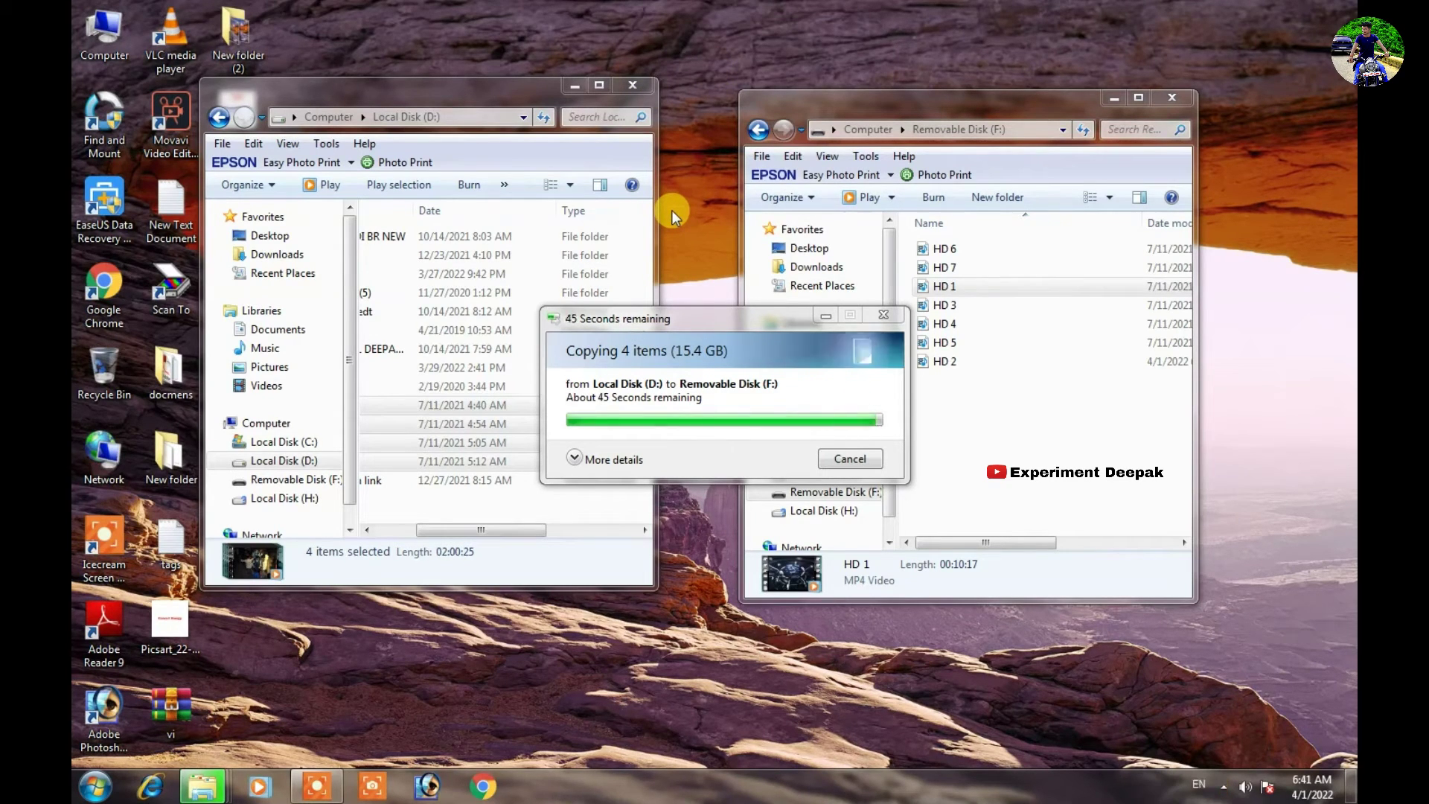
right_click(1161, 145)
right_click(697, 40)
click(718, 90)
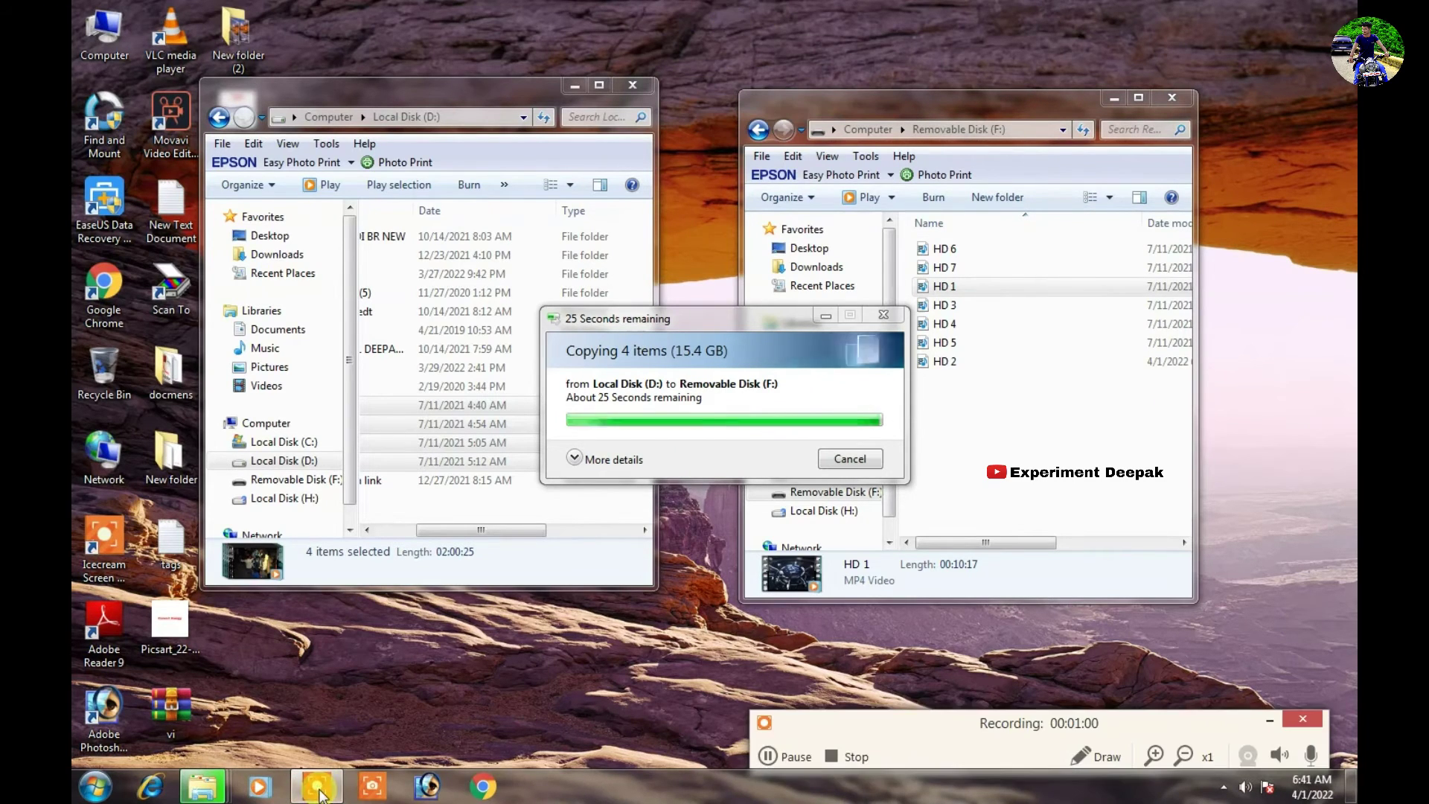
right_click(688, 36)
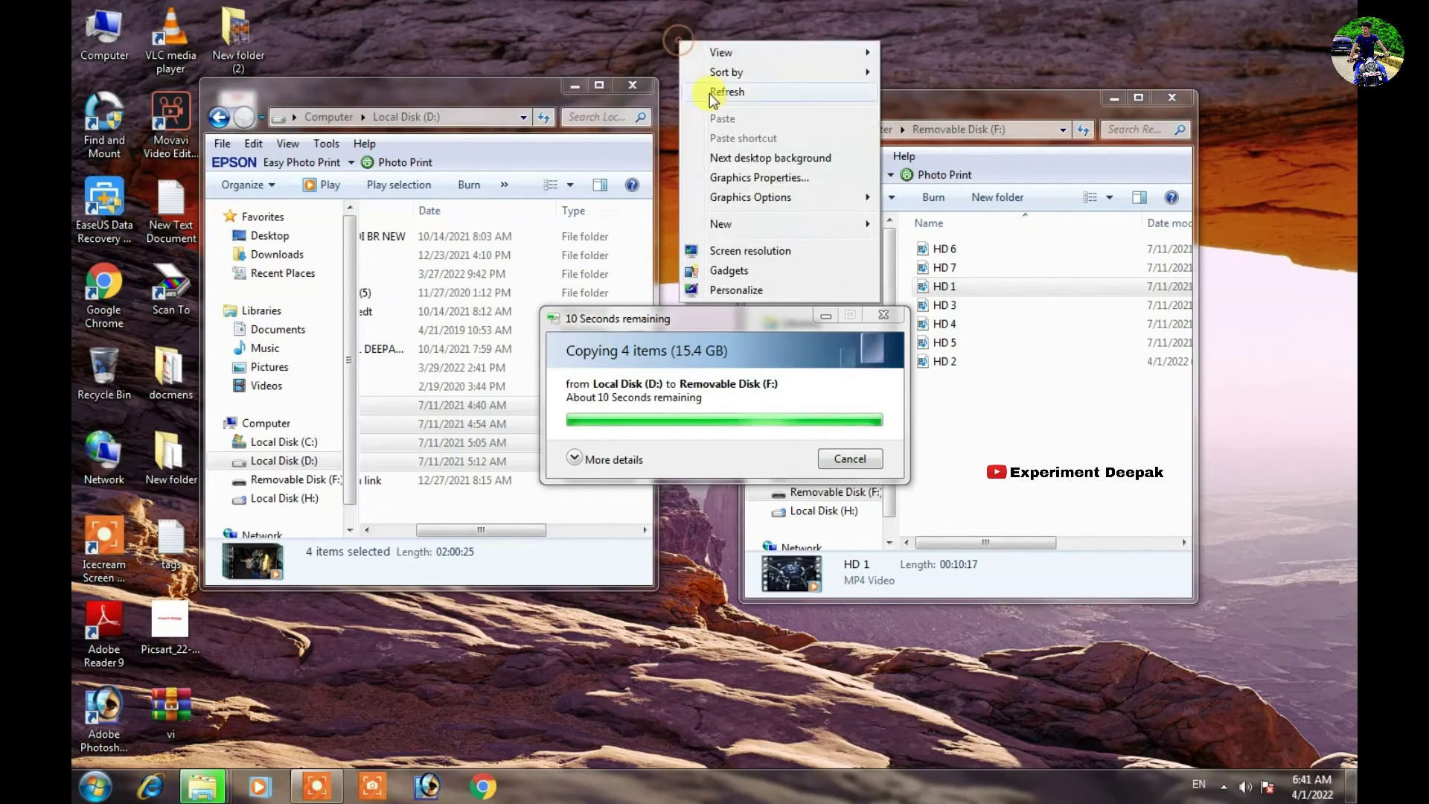
click(715, 91)
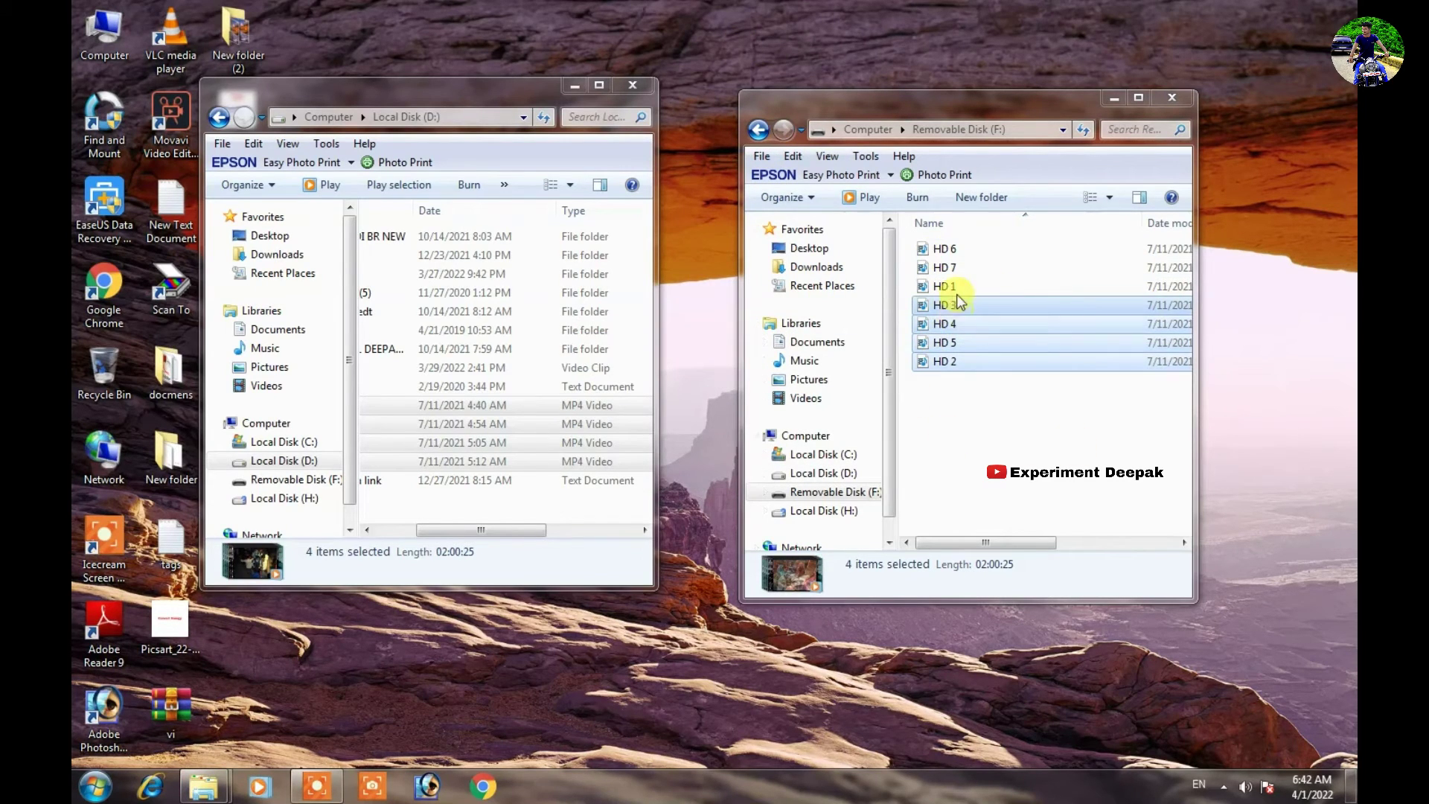
- Close the Removable Disk (F:) and Local Disk (D:) windows and refresh the desktop
click(1173, 97)
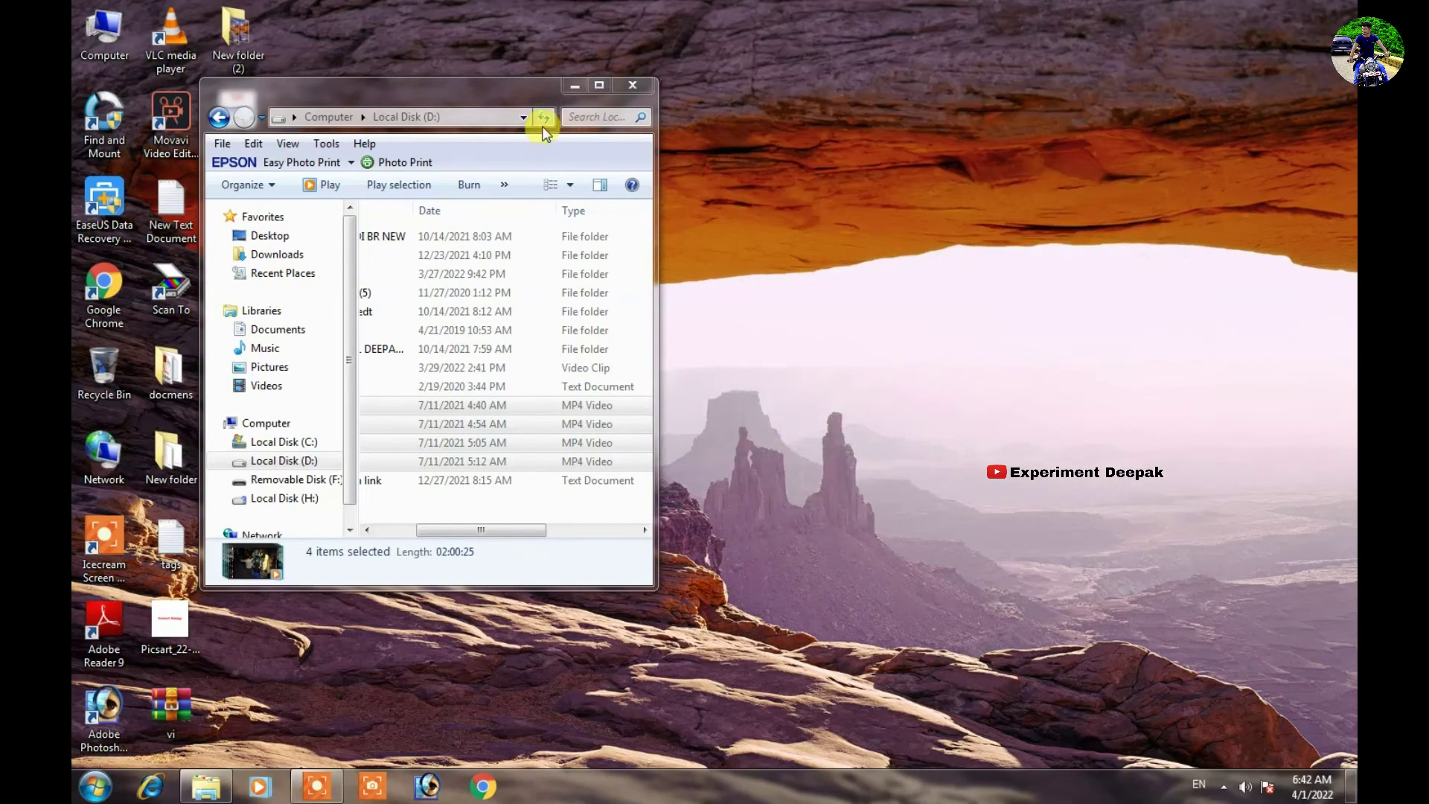
click(638, 92)
right_click(480, 90)
click(520, 138)
right_click(473, 66)
mouse_move(514, 96)
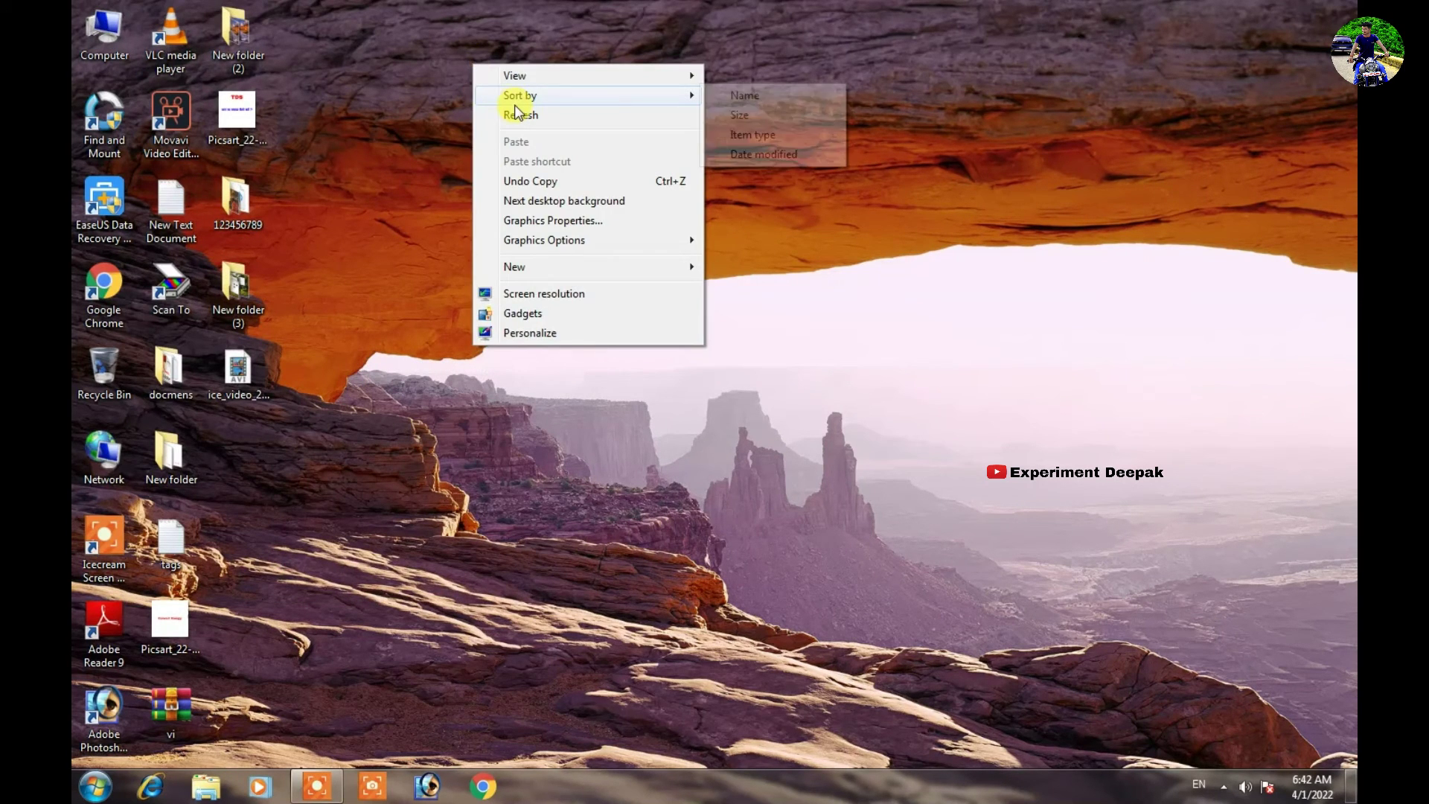
right_click(444, 14)
click(511, 60)
- Open Removable Disk (F:) from Computer to check the copied videos, keeping its window clear of the desktop icons
double_click(99, 37)
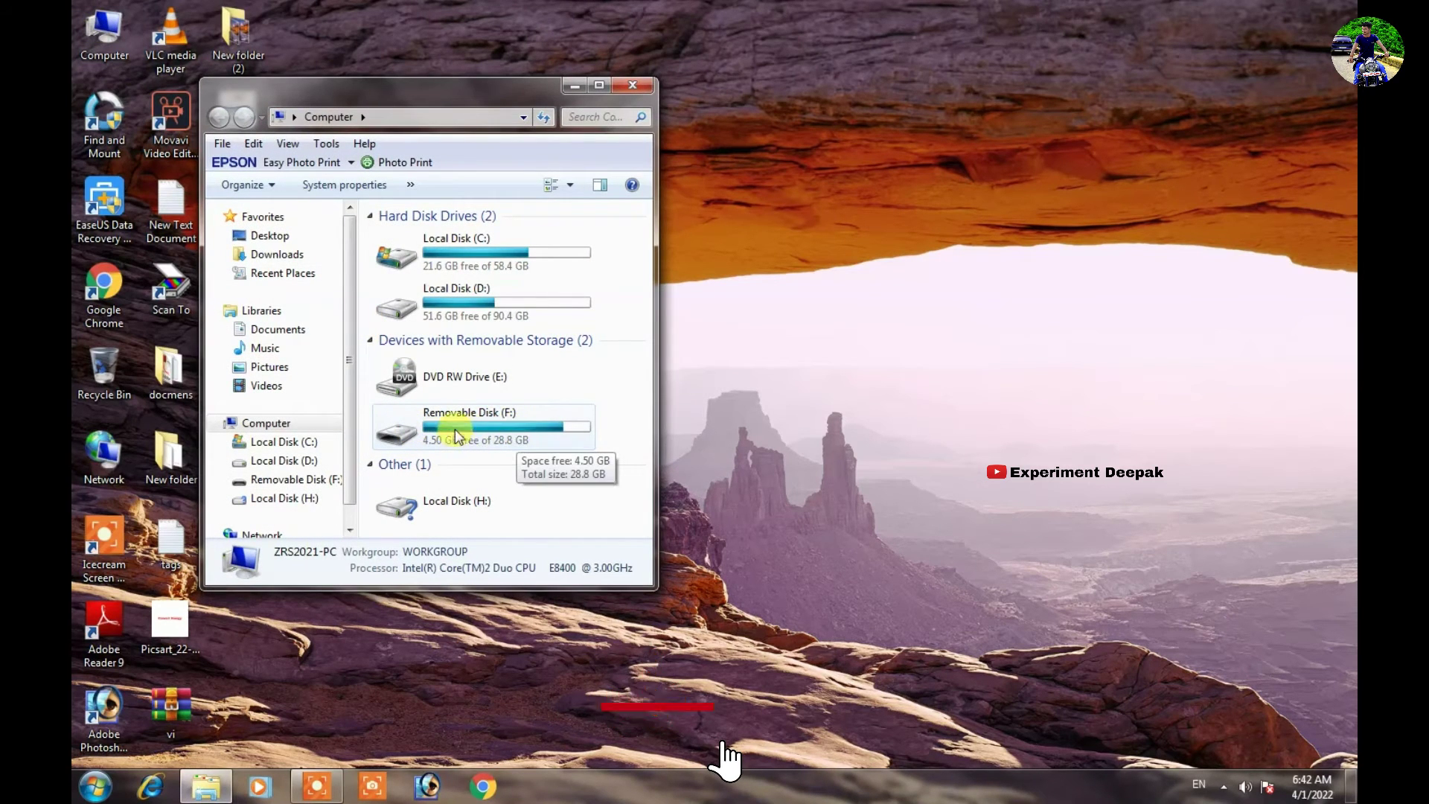
double_click(455, 436)
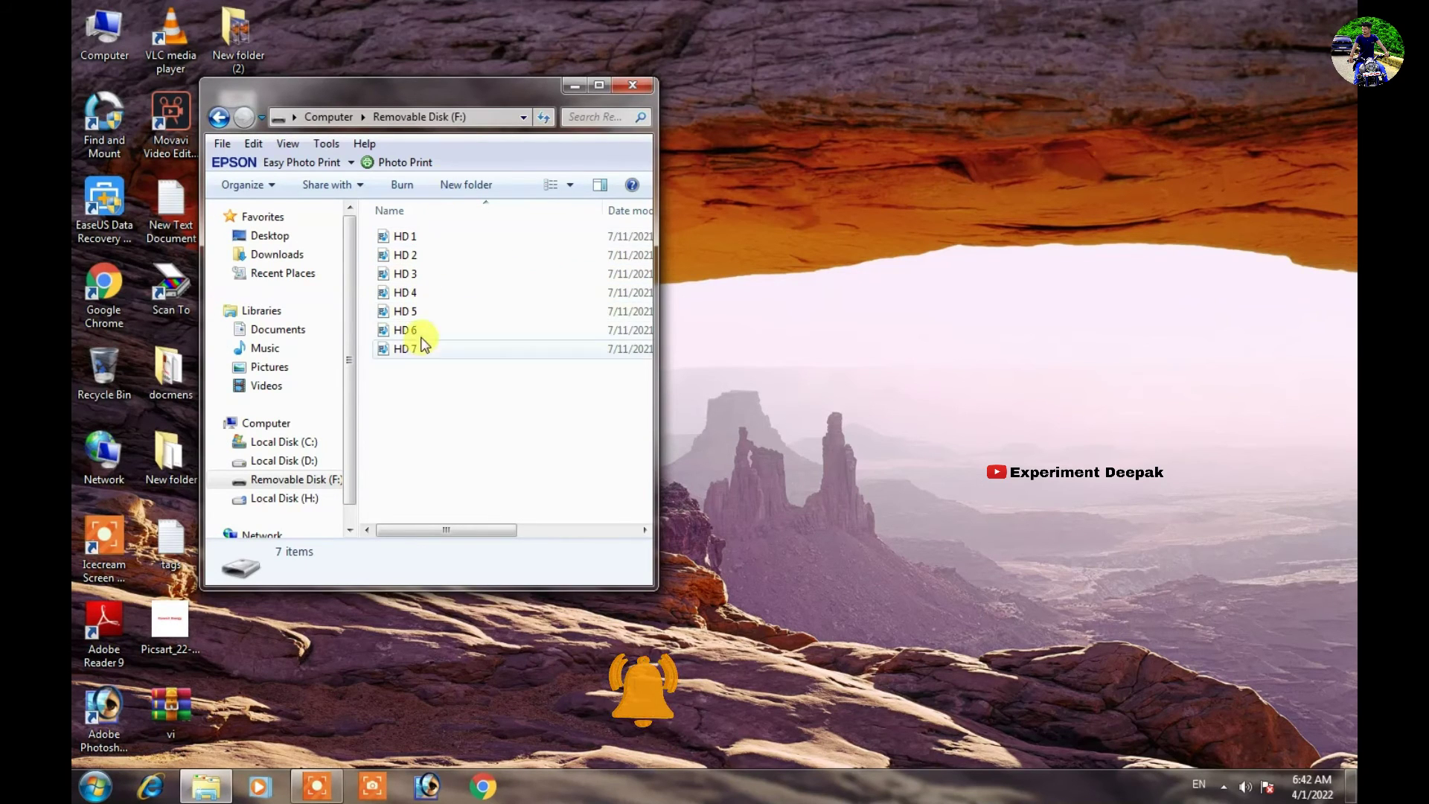
drag(428, 87, 638, 105)
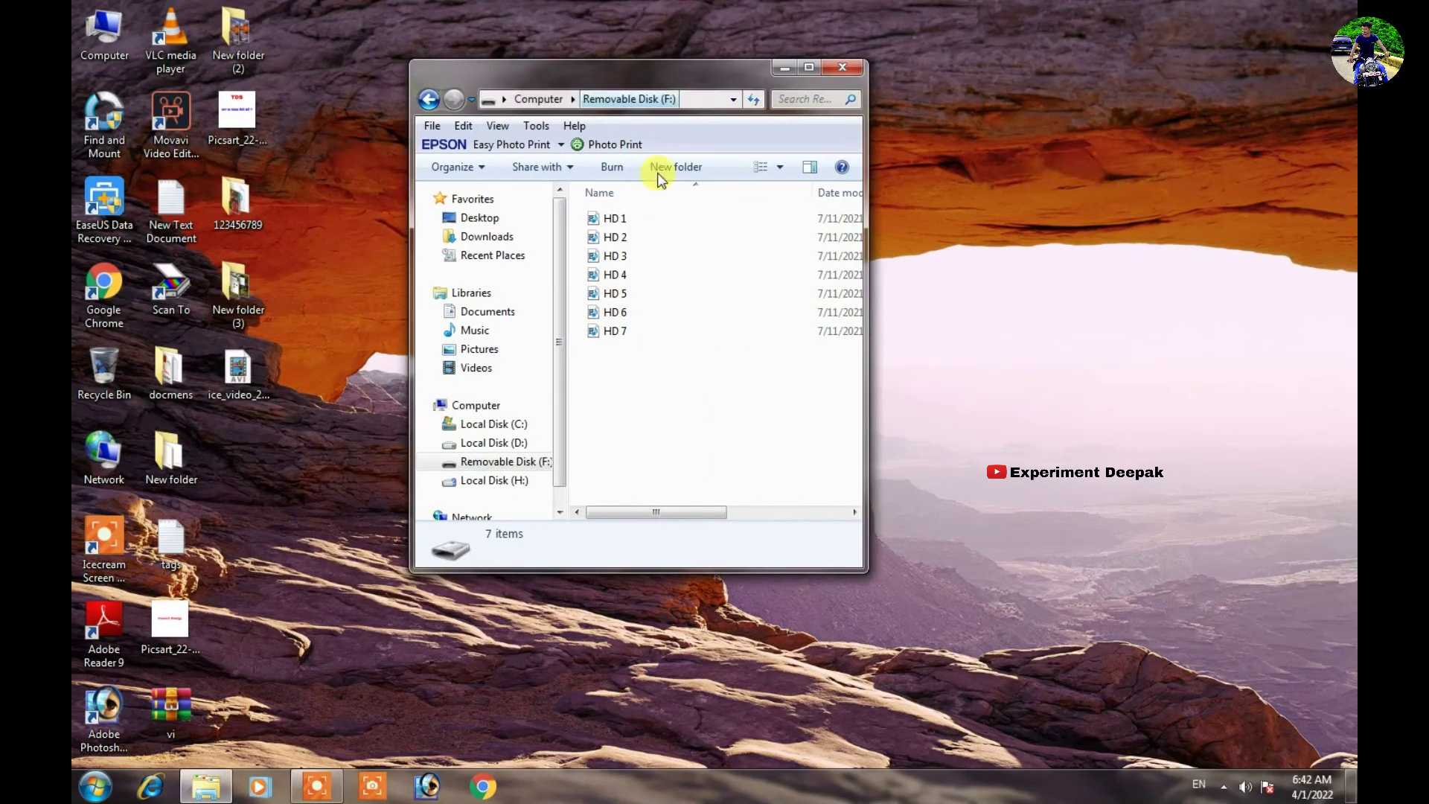
- Play HD 1 from Removable Disk (F:) in VLC media player, check it near its end, and close the player
click(658, 220)
drag(659, 220, 176, 34)
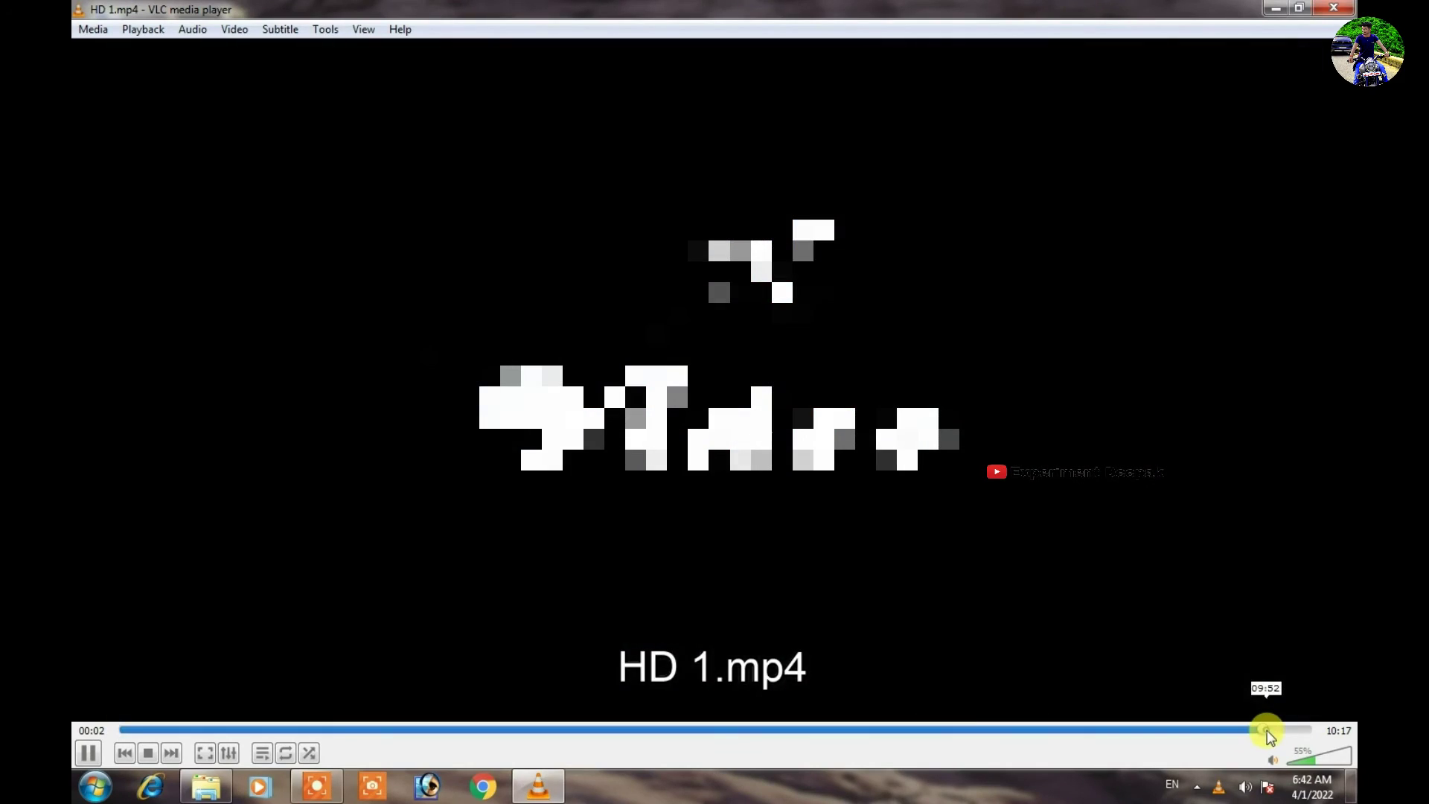
drag(1268, 732, 1286, 732)
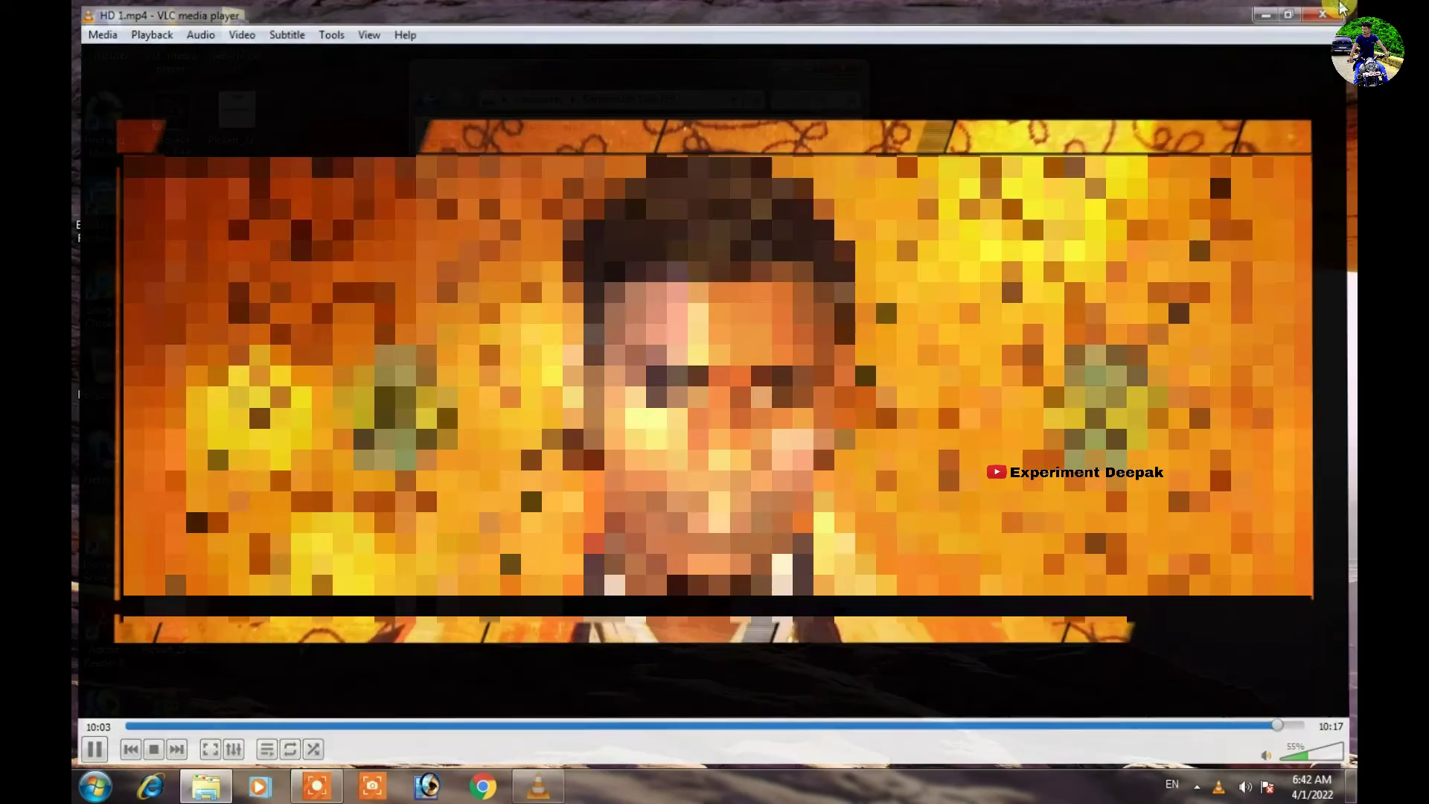
click(1340, 9)
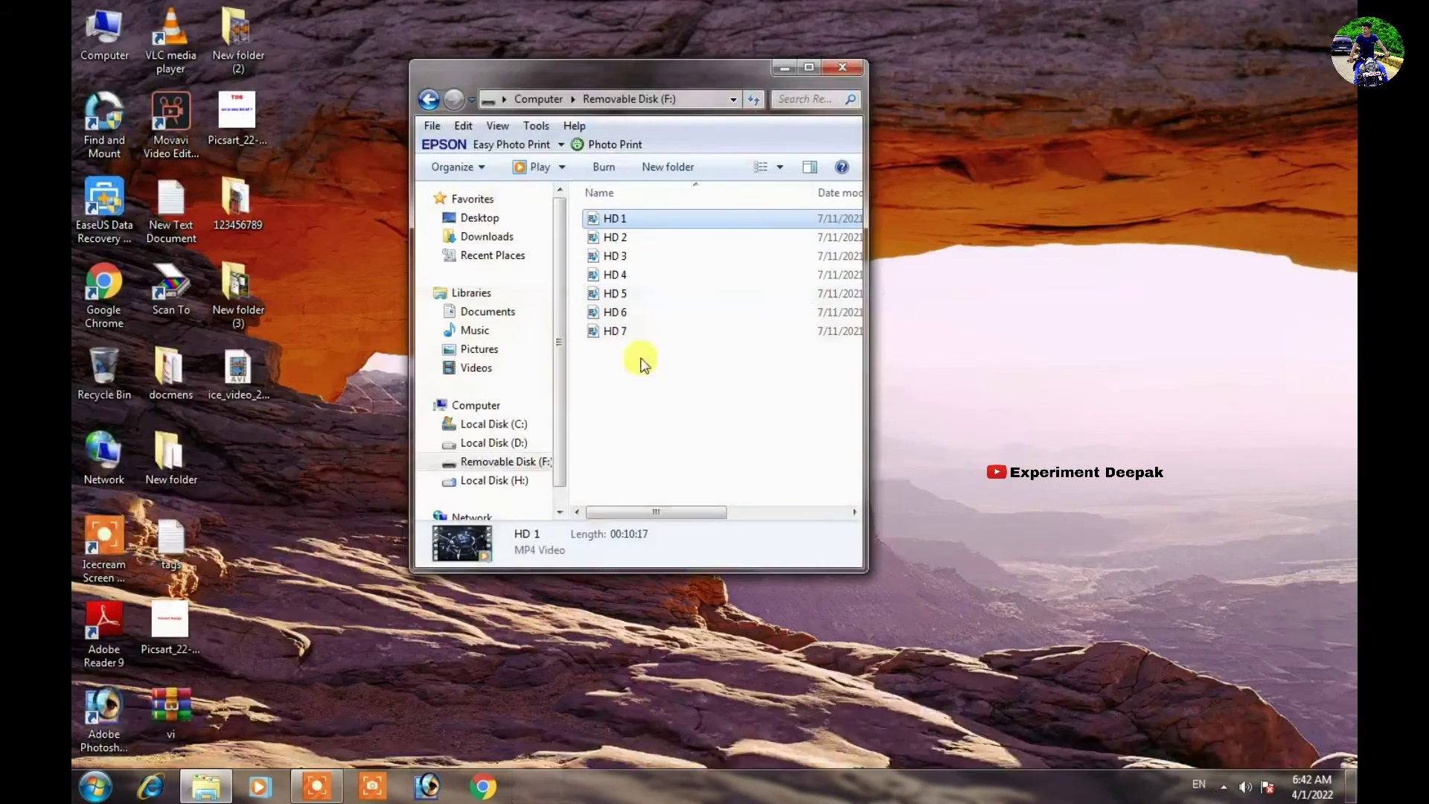
- Play HD 2 from Removable Disk (F:) in VLC media player, check it in its last two minutes, and close the player
click(638, 238)
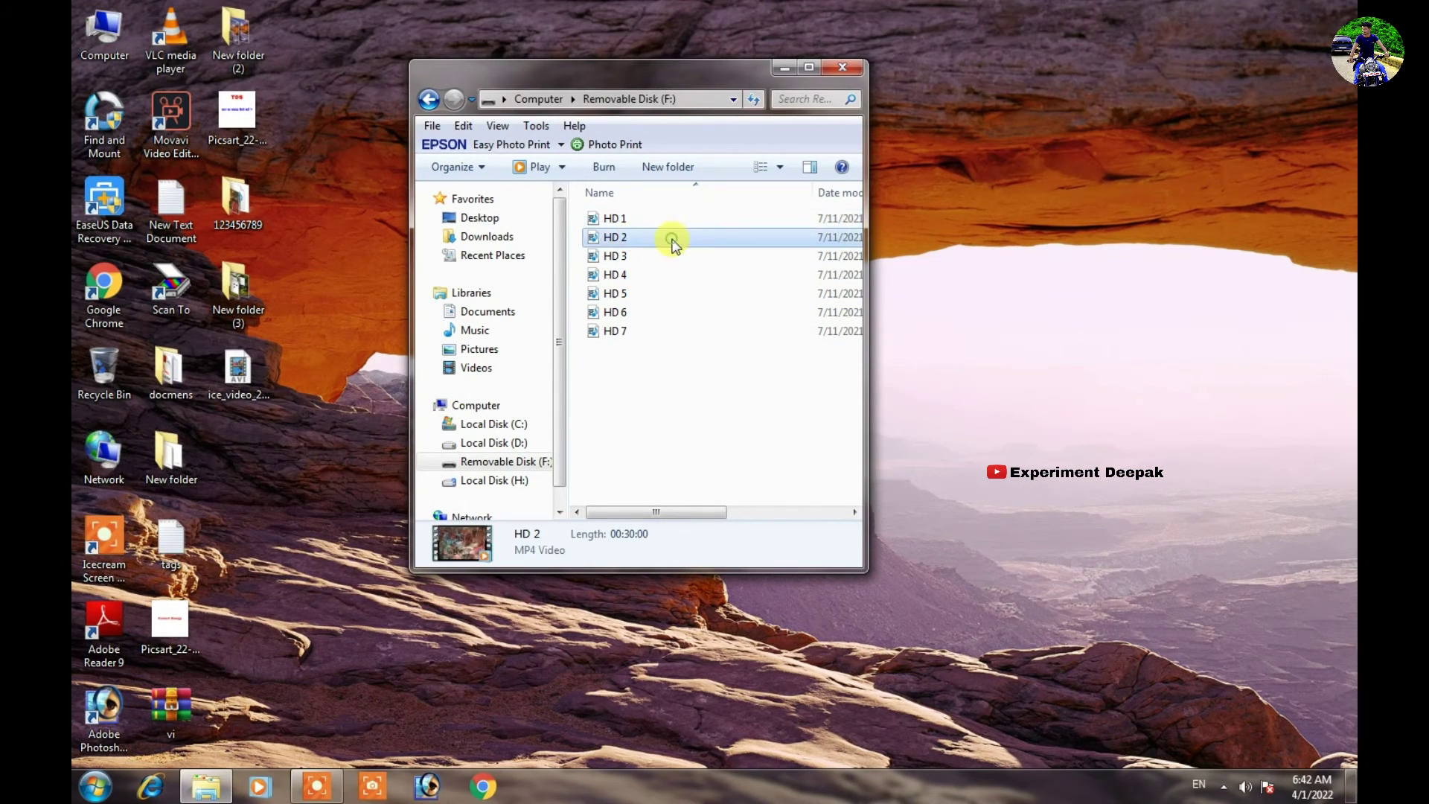
drag(674, 245, 171, 45)
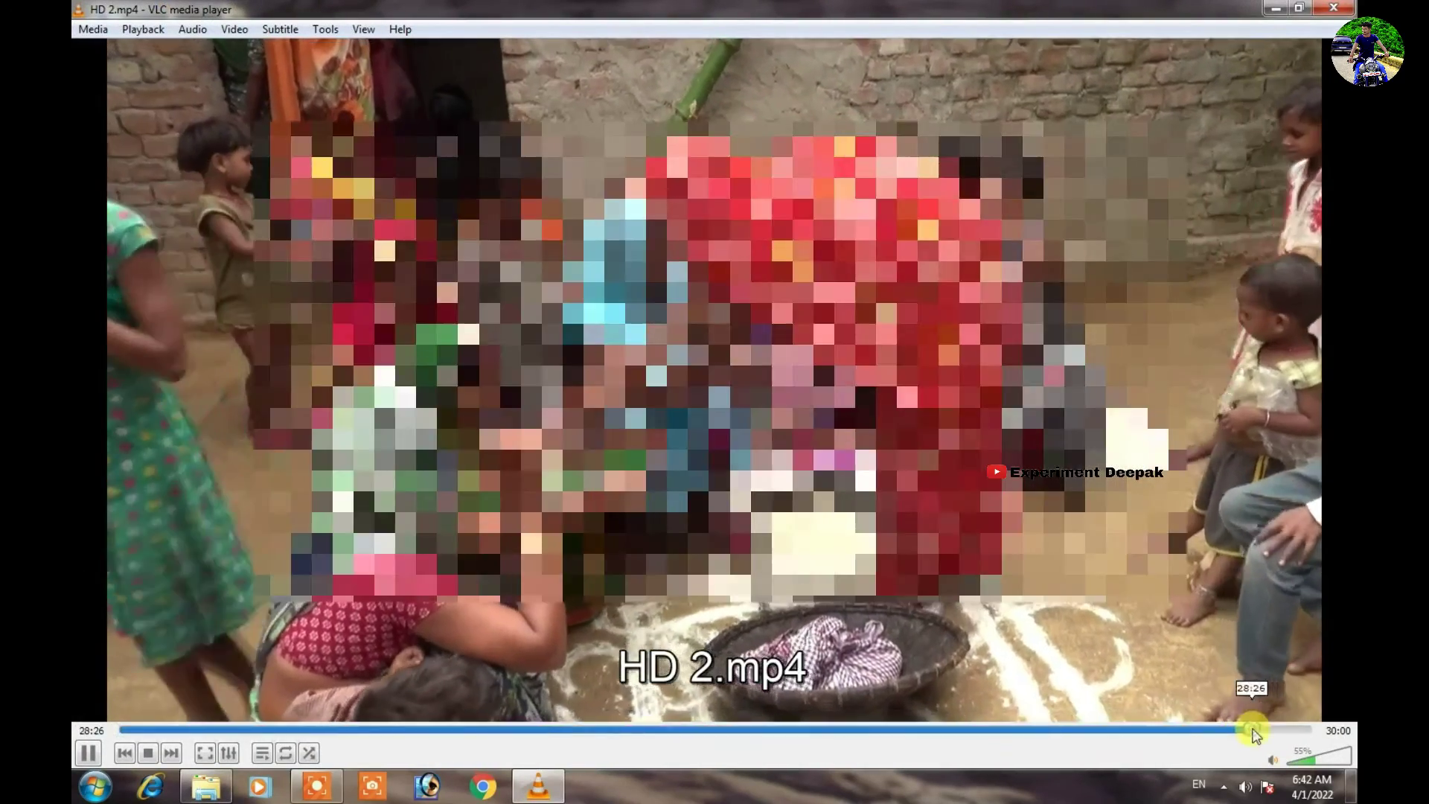
click(1281, 729)
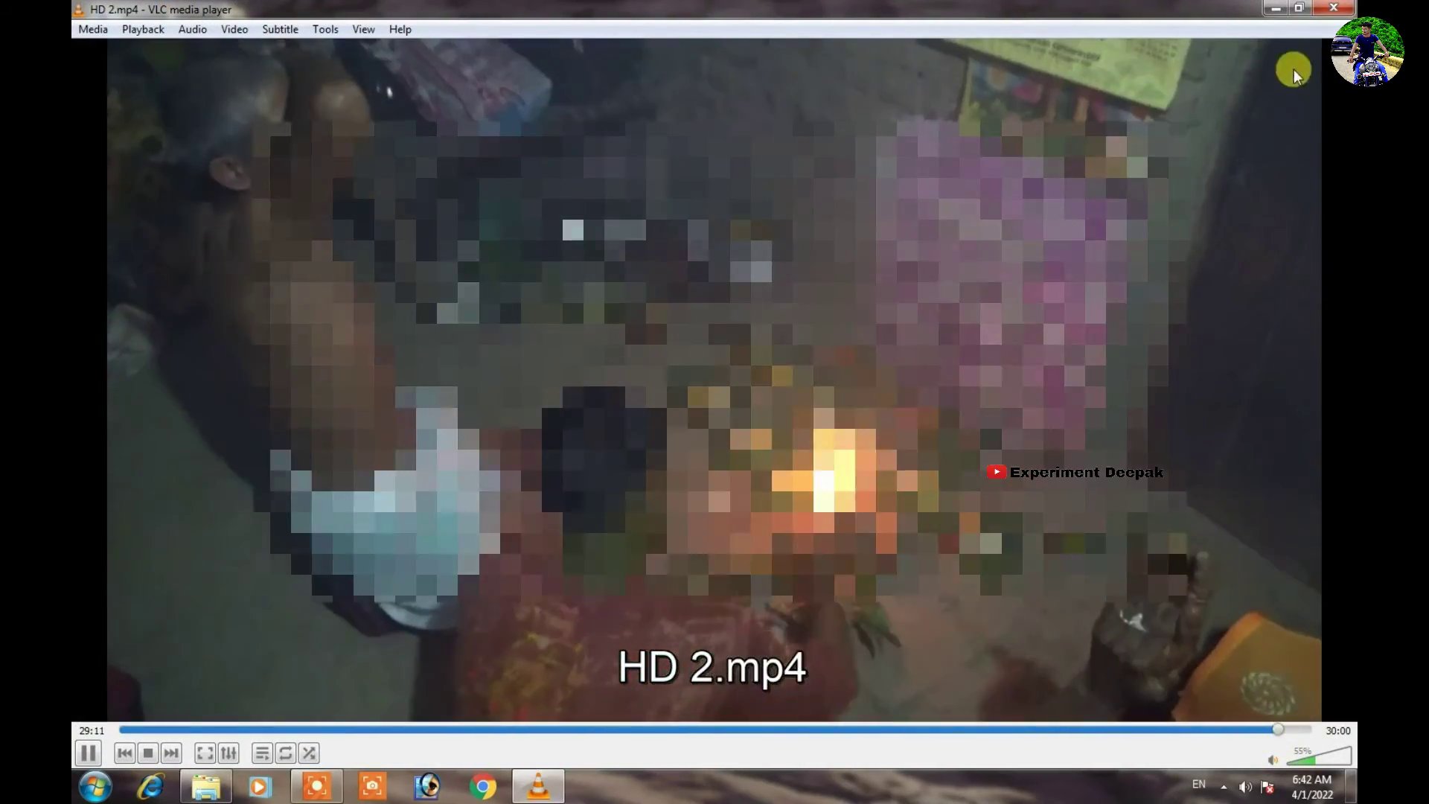
click(1333, 8)
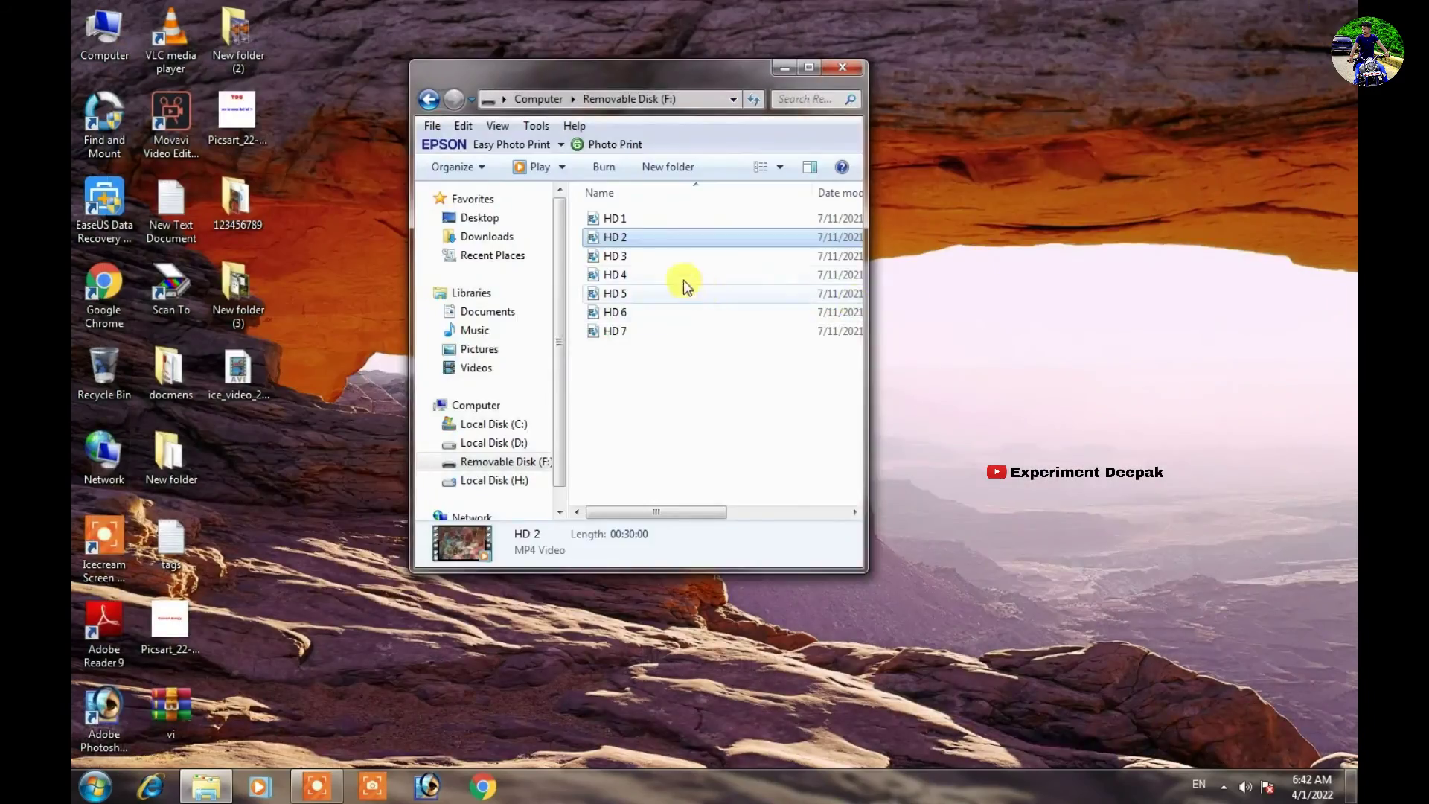
- Play HD 3 from Removable Disk (F:) in VLC media player and skip ahead to check it near its end
click(660, 262)
drag(637, 258, 168, 38)
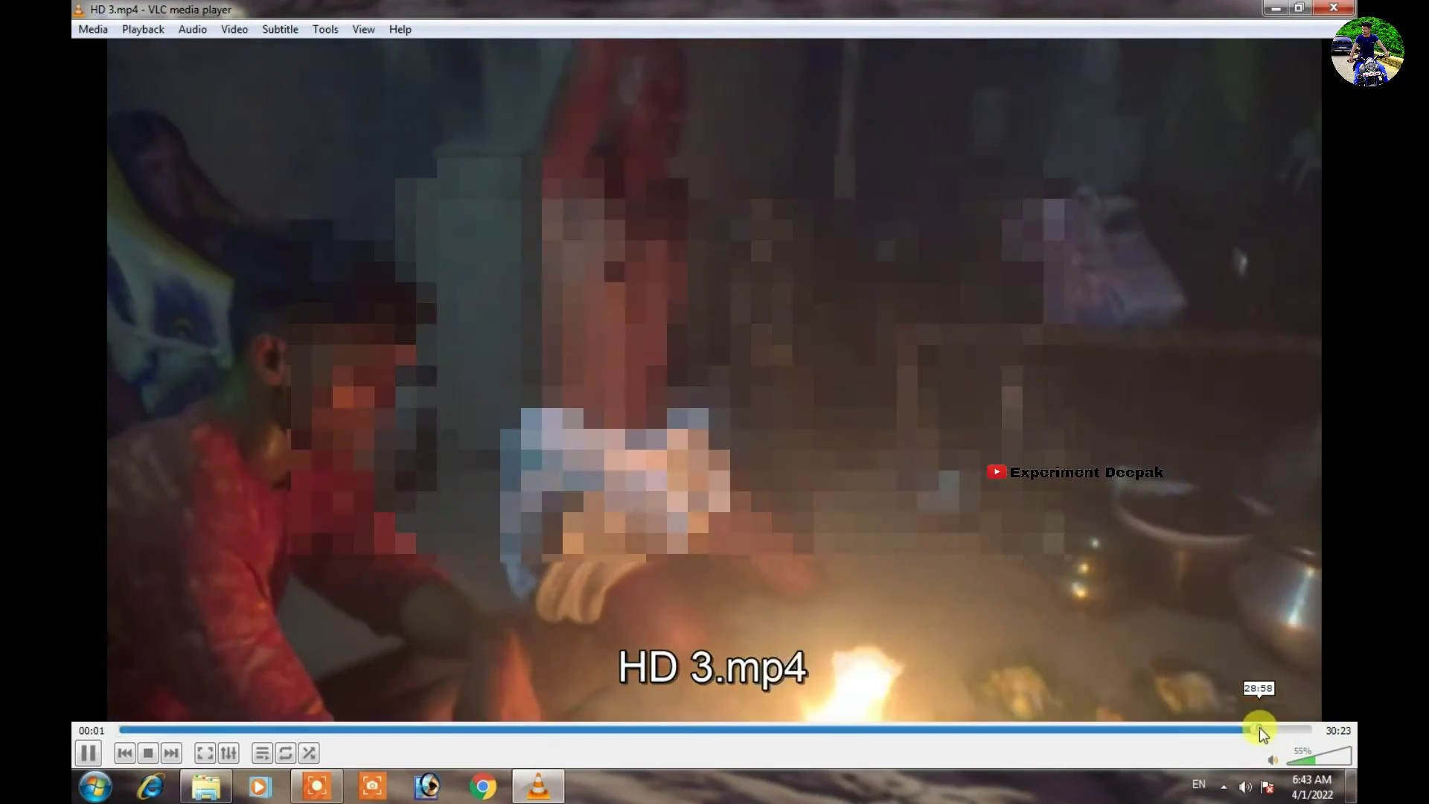
drag(1261, 733, 1282, 735)
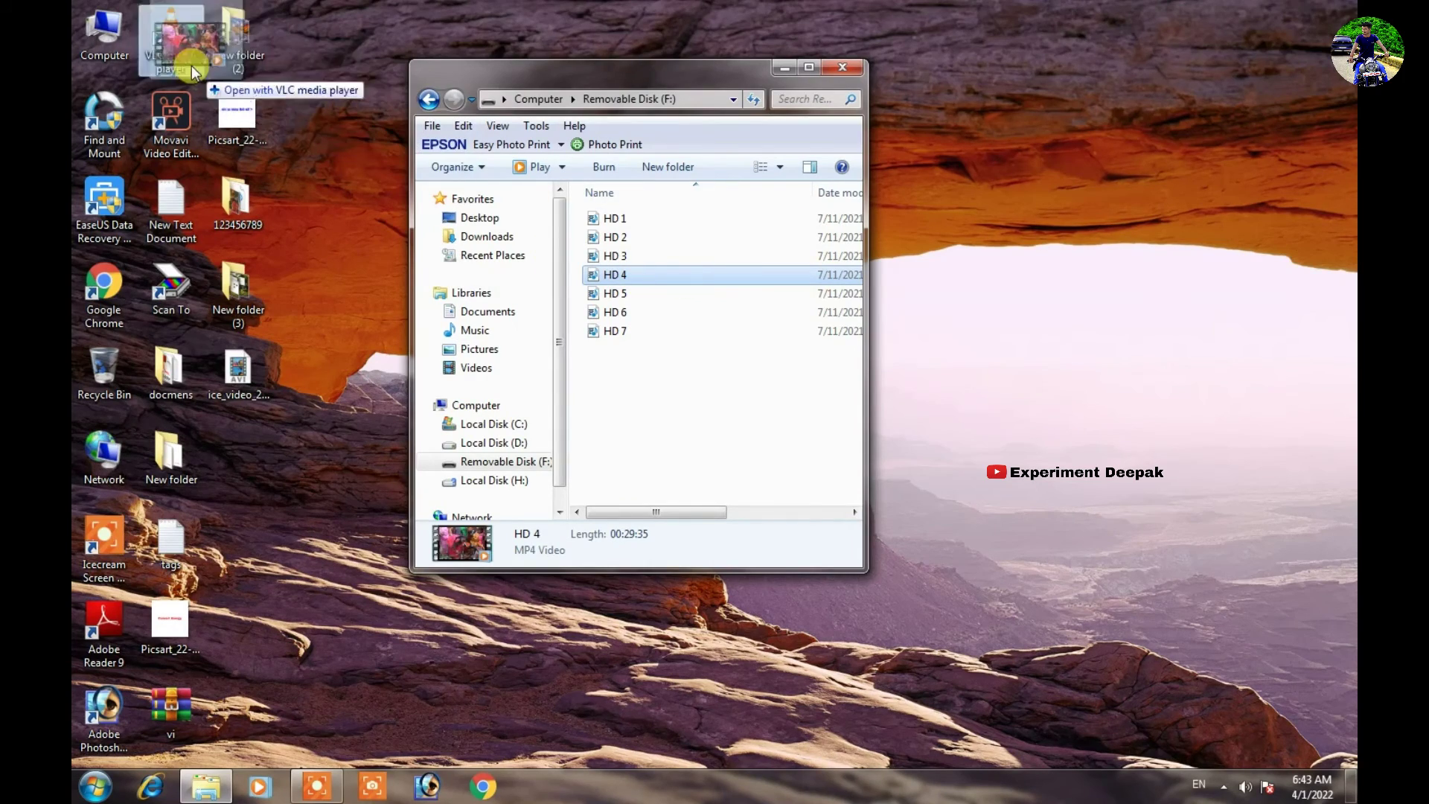
- Play HD 4 in VLC media player, skip to about 28:29 to check the footage, and close the player
drag(186, 53, 186, 54)
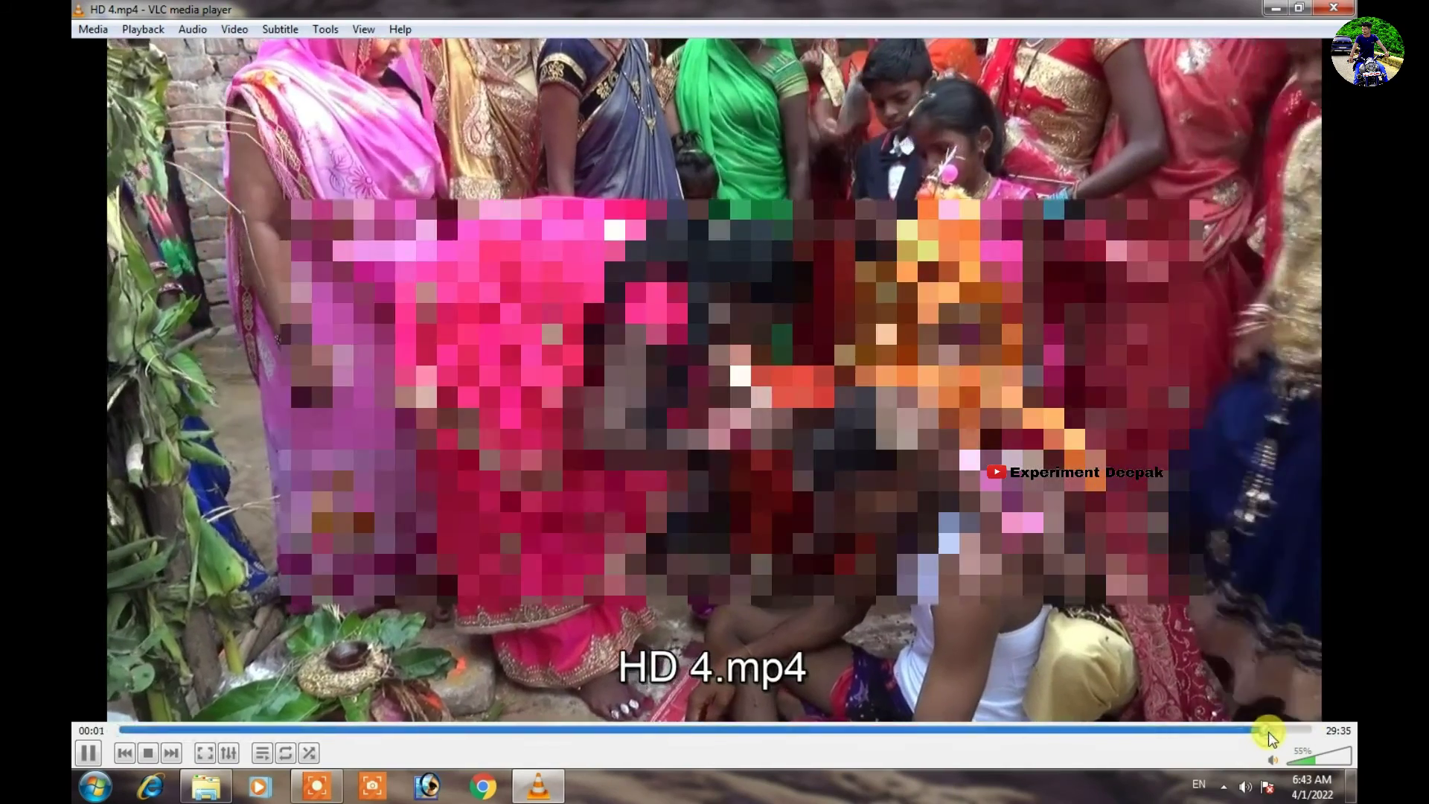
click(1268, 731)
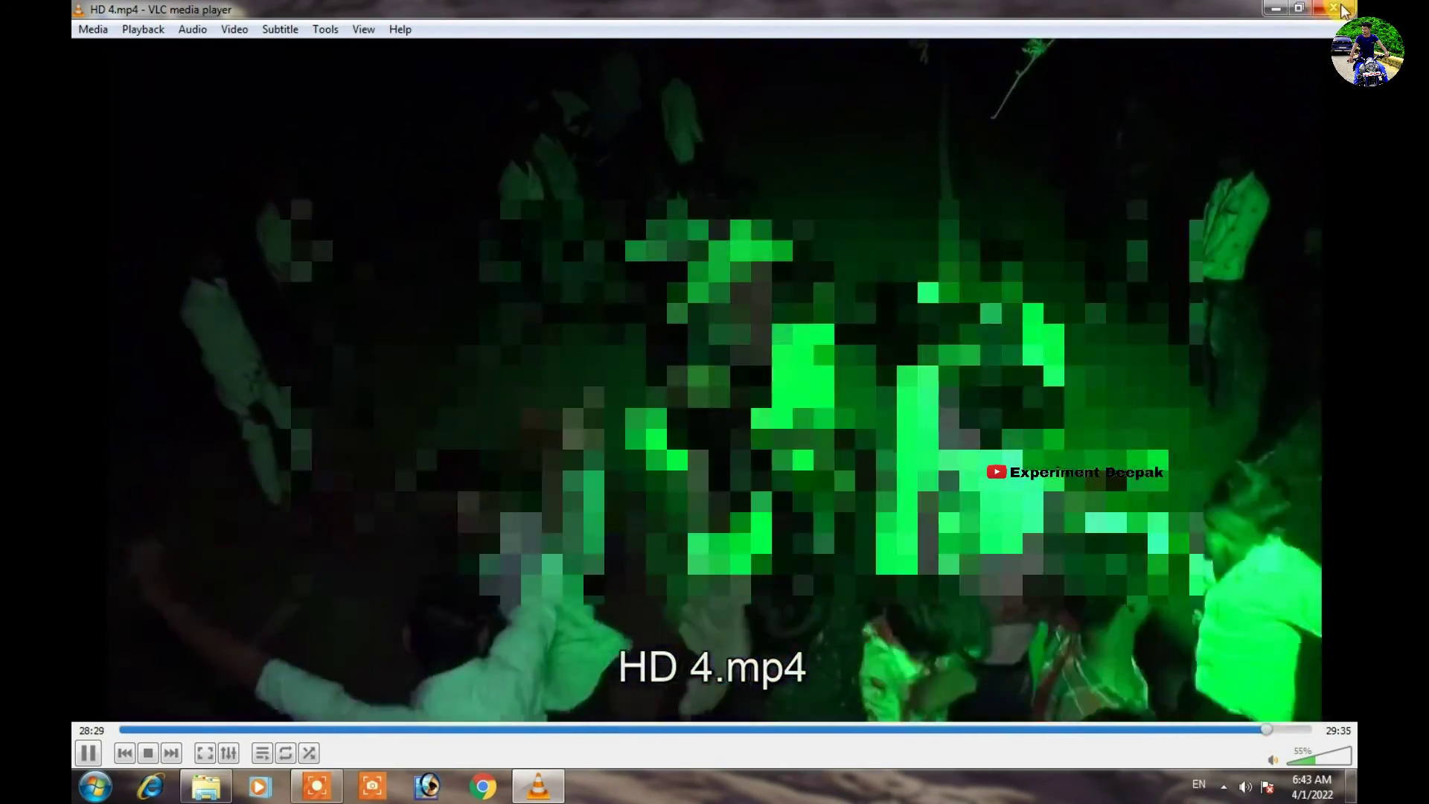
click(1340, 9)
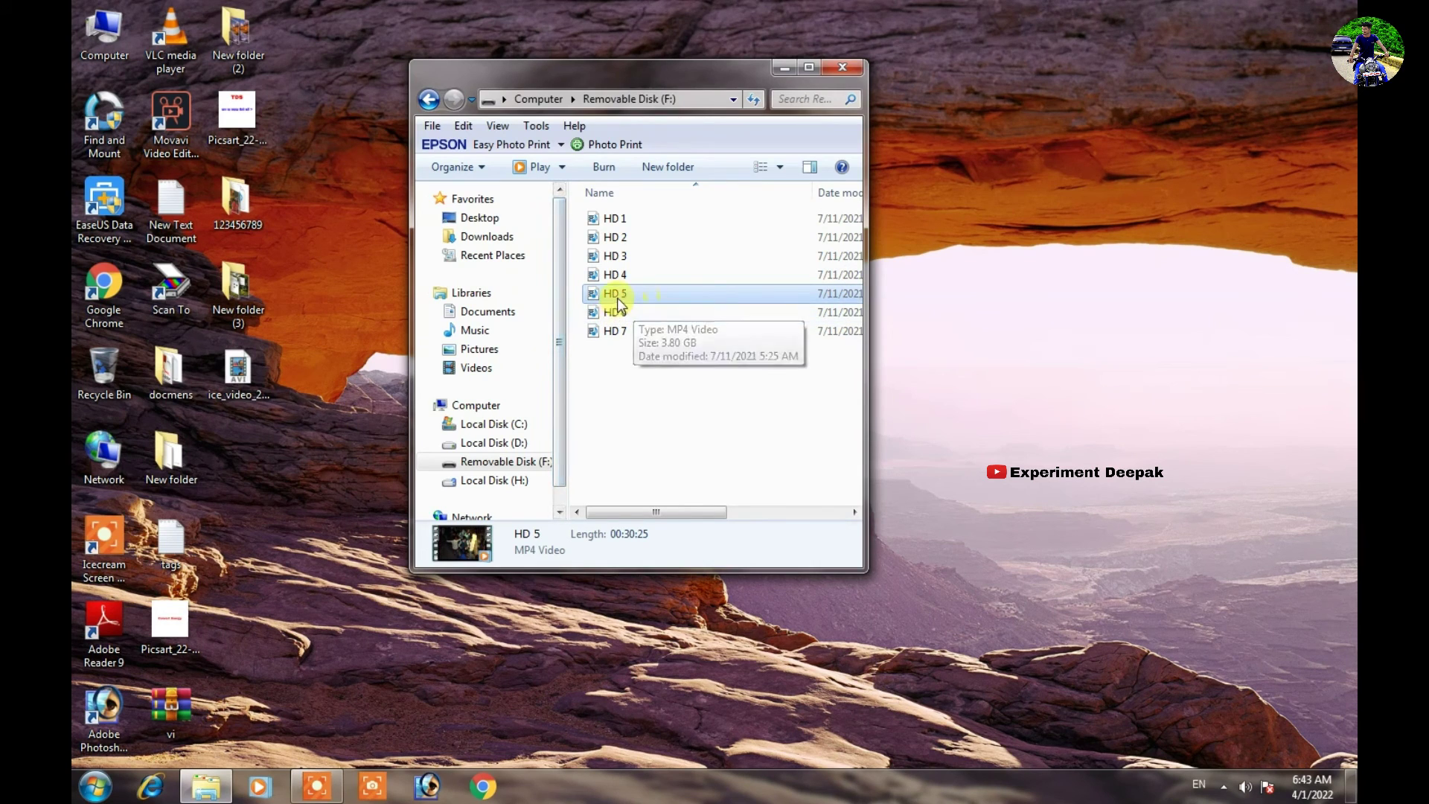
- Play HD 5 in VLC media player, skip to about 29:10 to check the footage, and close the player
drag(647, 293, 253, 113)
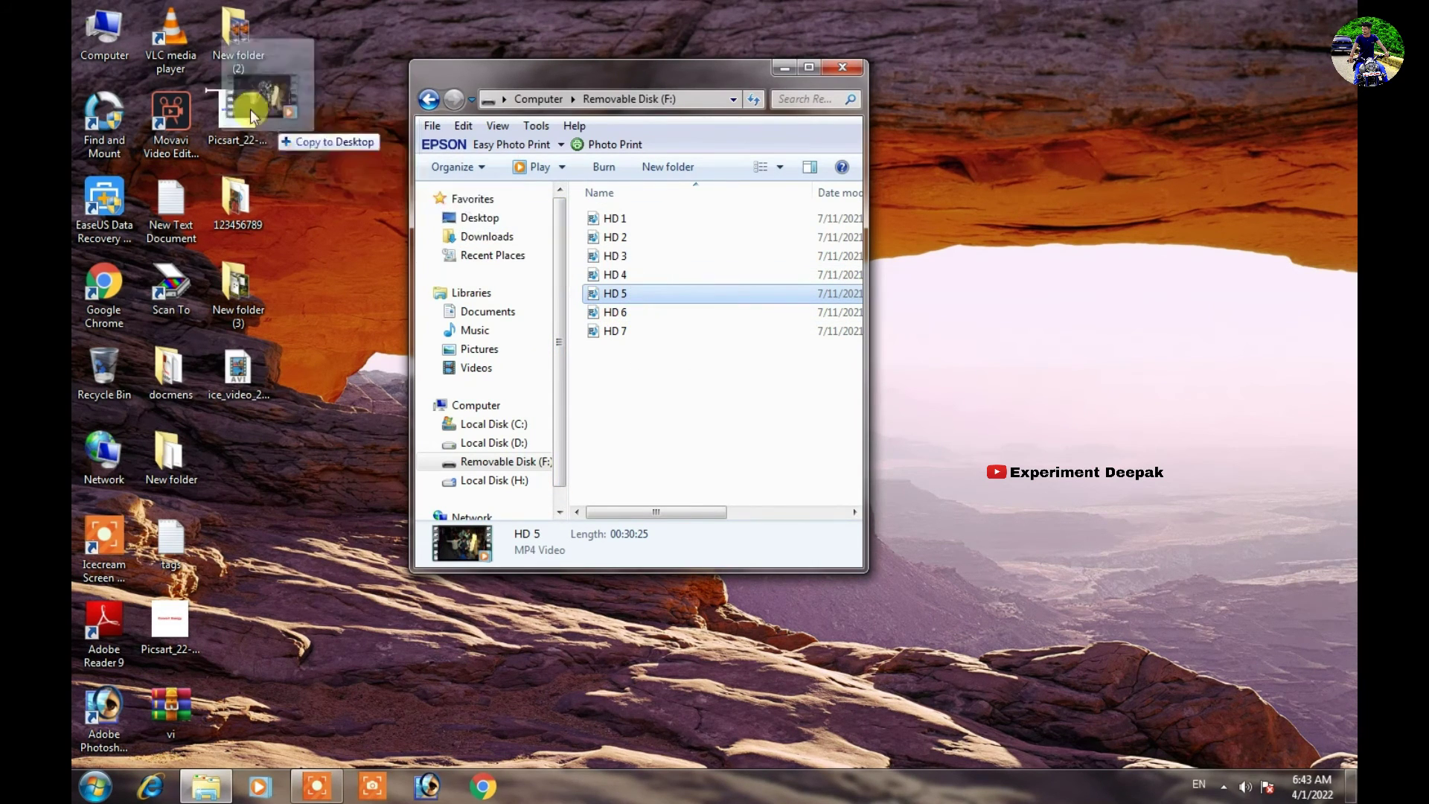
drag(175, 50, 175, 51)
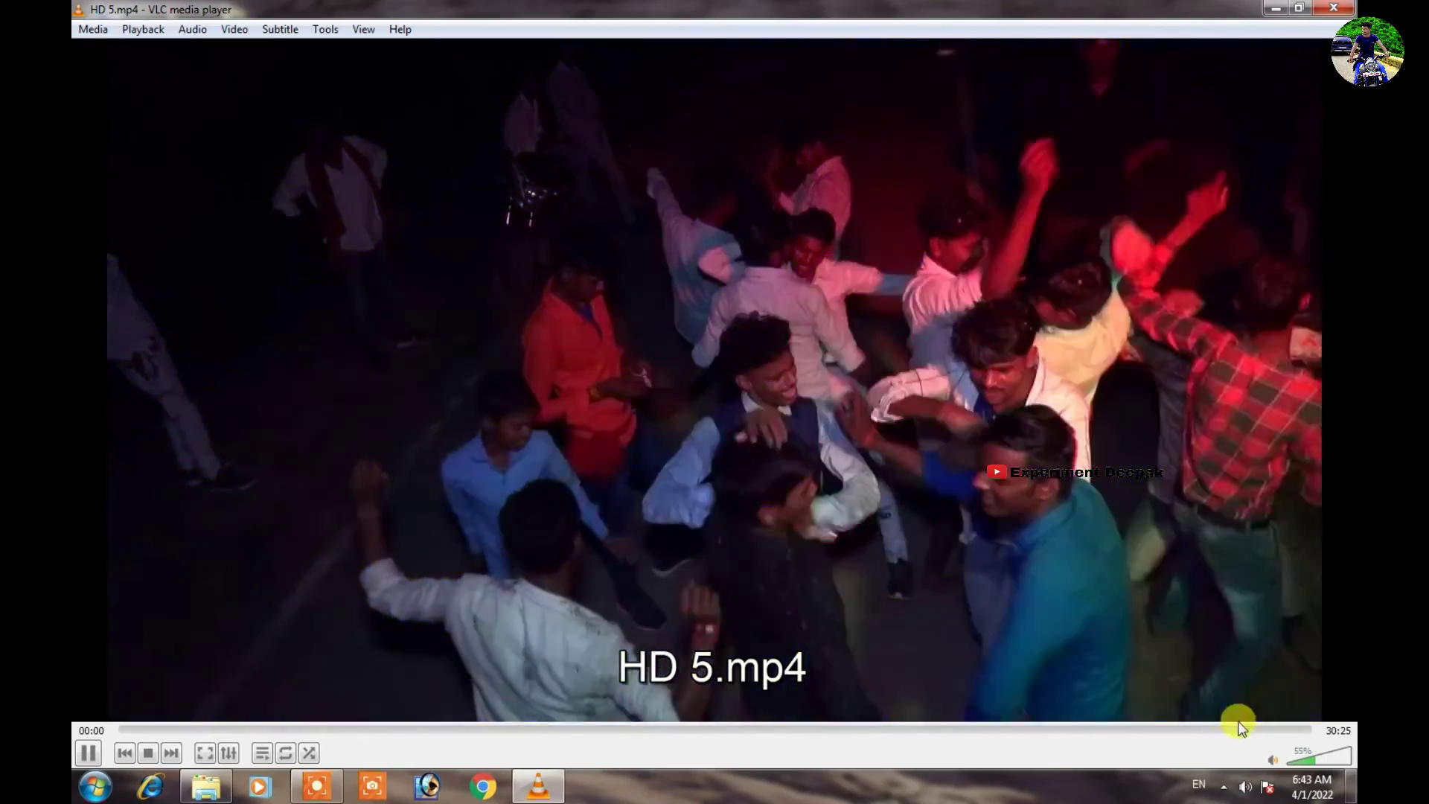
click(1264, 730)
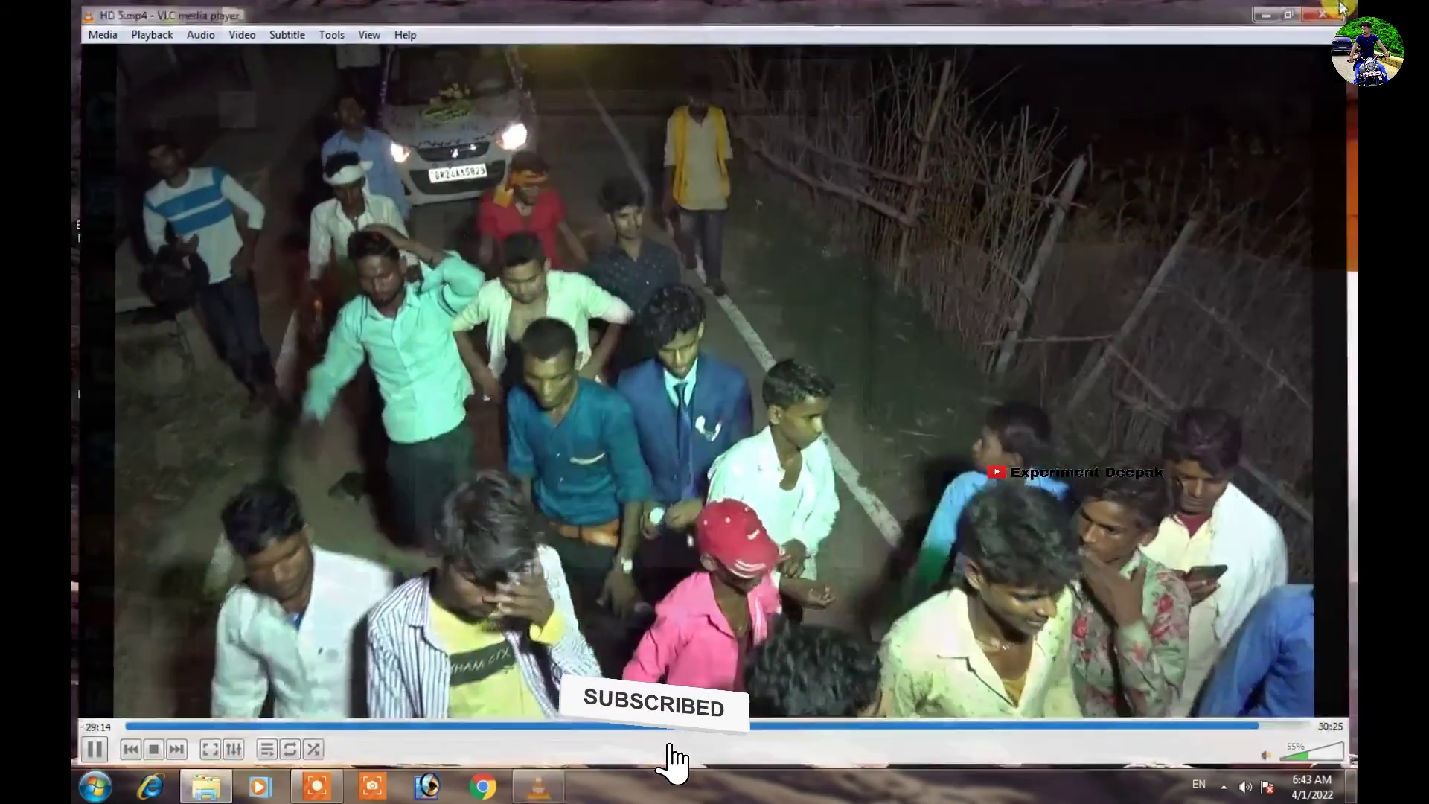
click(1340, 8)
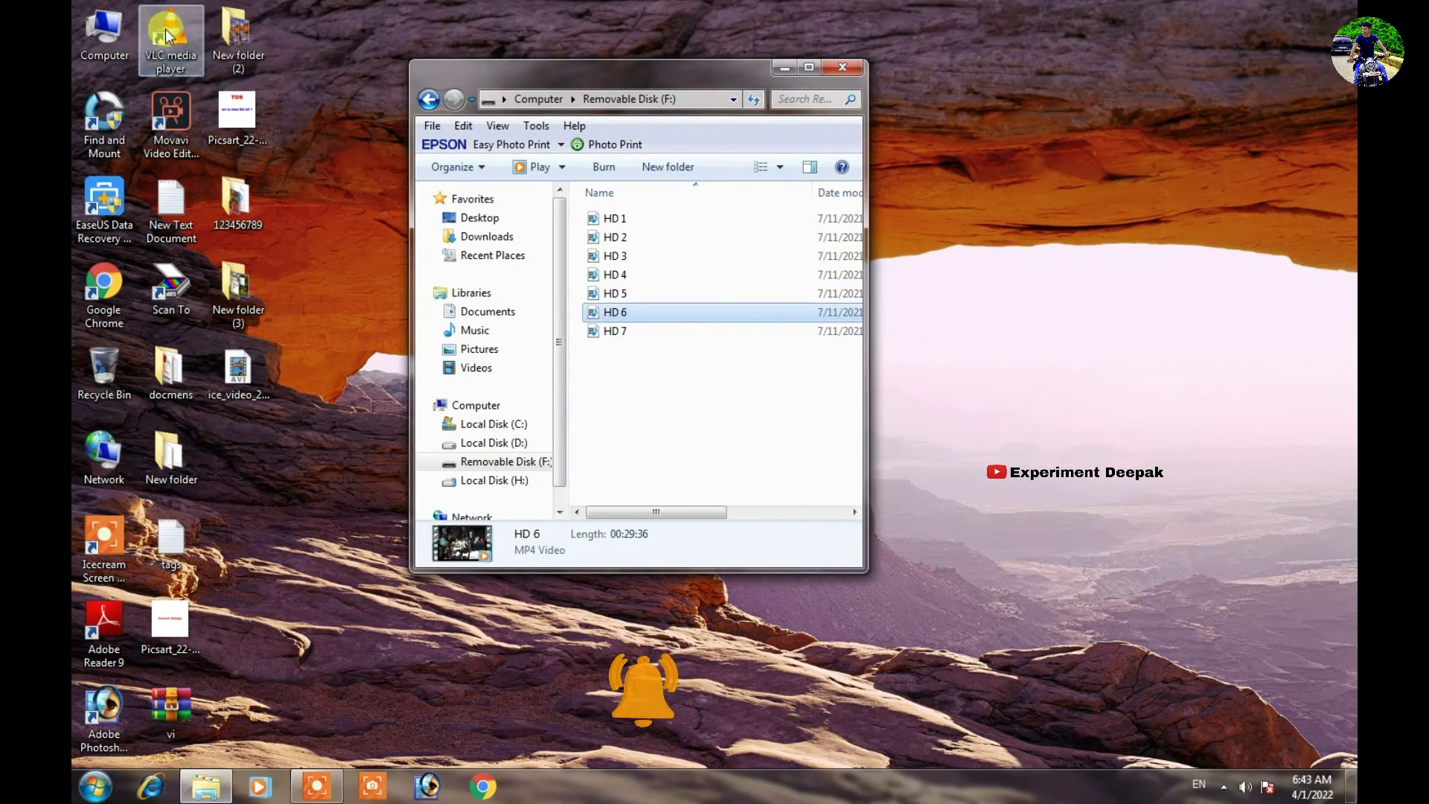
- Play HD 6 in VLC media player and skip to about 29:00 to check the footage
key(Return)
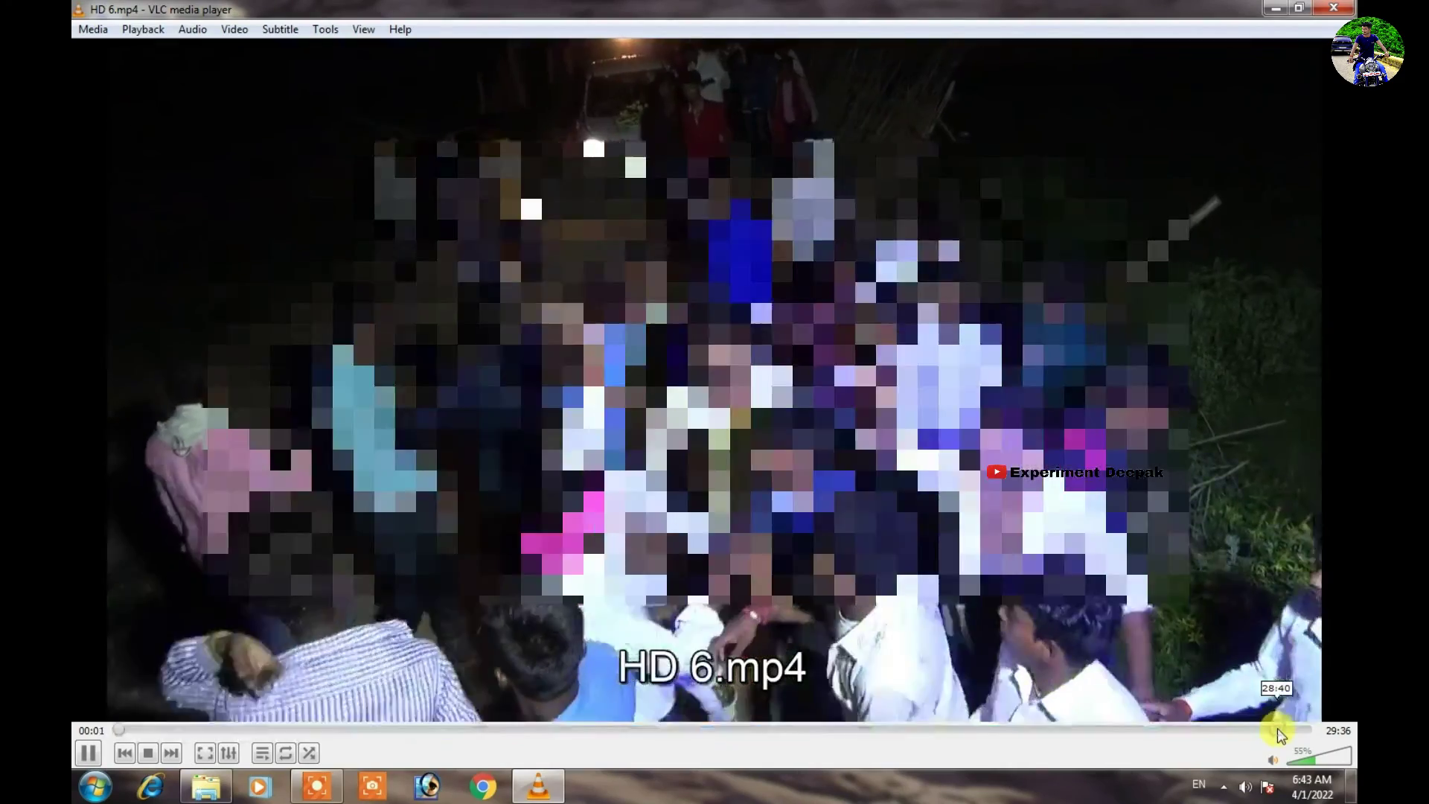
drag(1278, 728, 1291, 730)
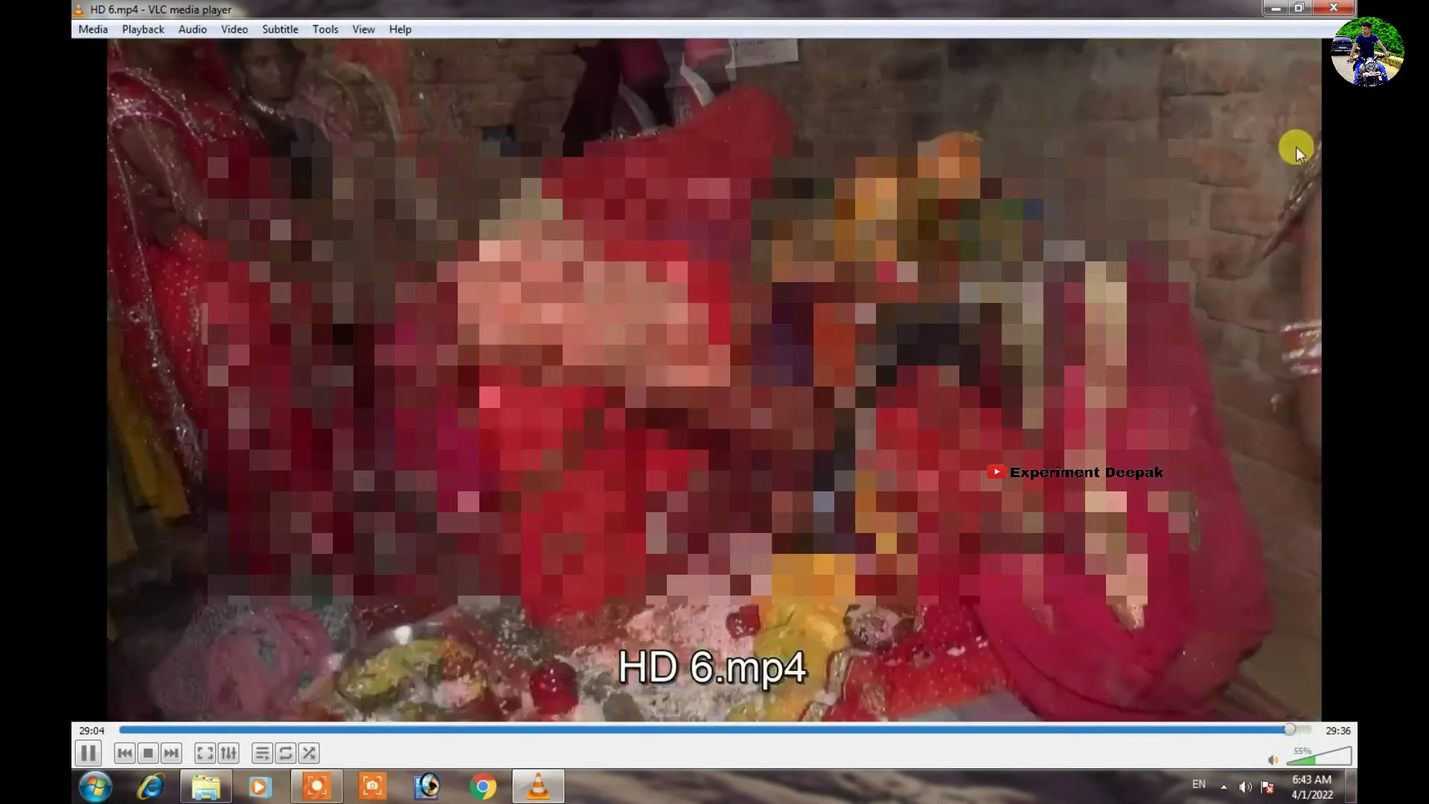